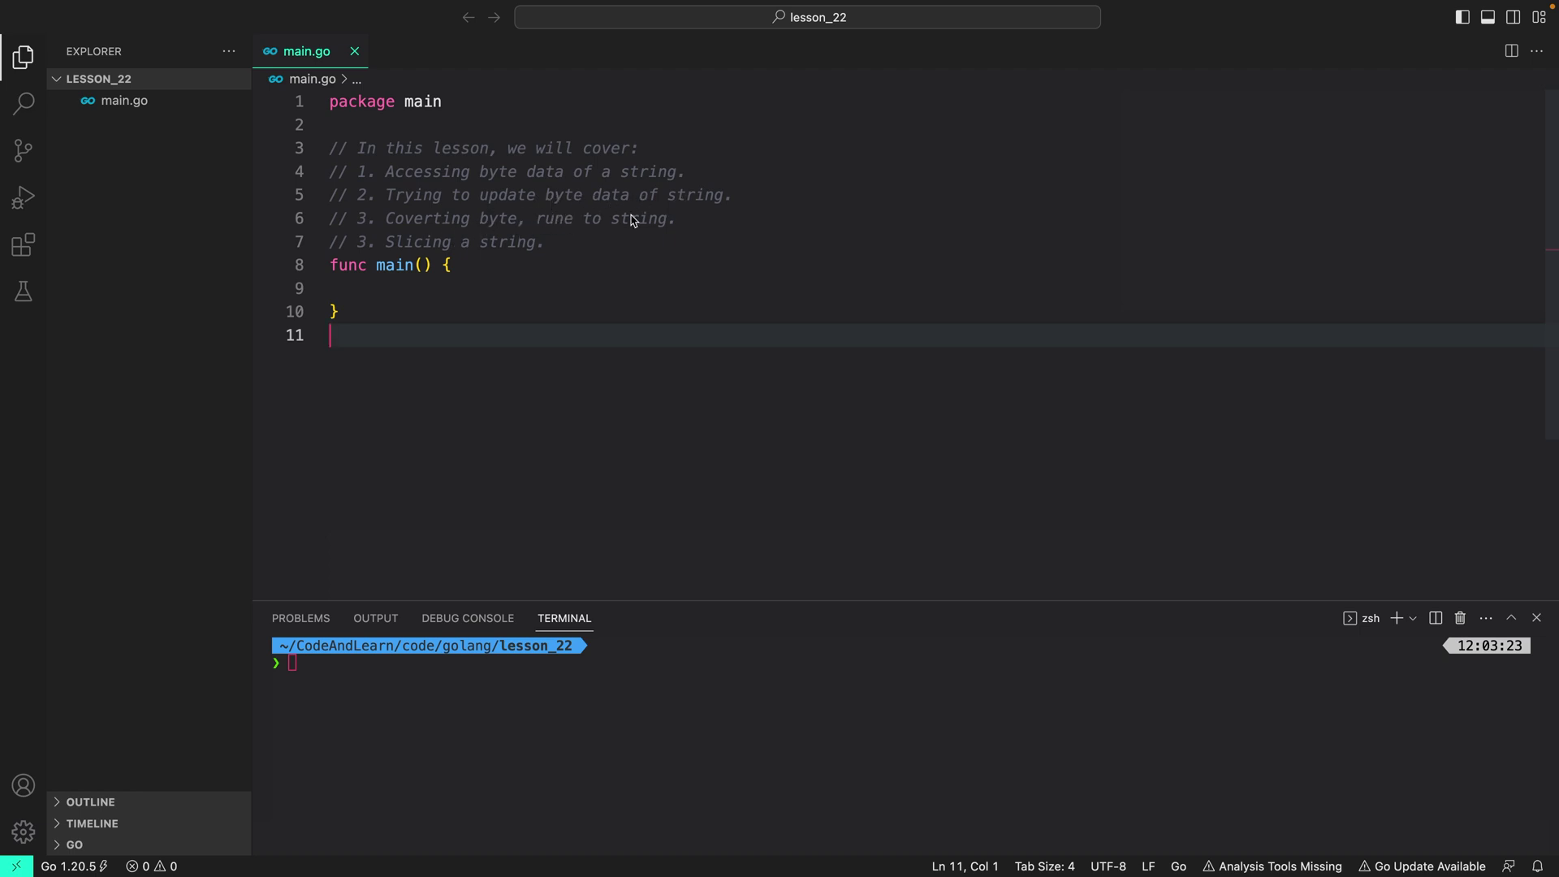
- Write name := "Code & String", firstLetter := name[0], and fmt.Println(firstLetter) in main
click(420, 289)
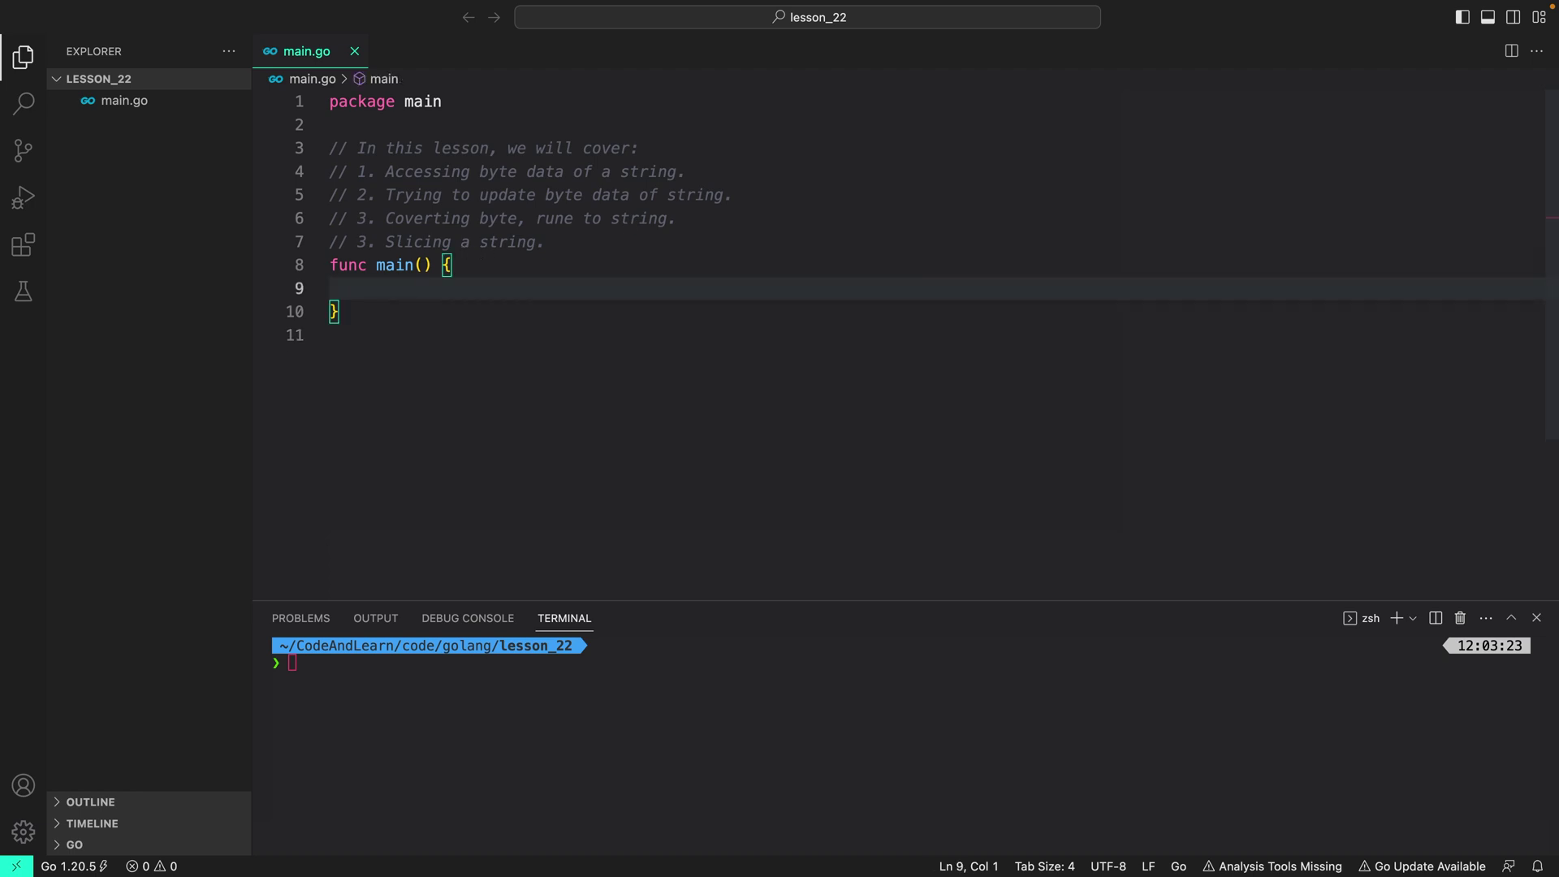
key(BackSpace)
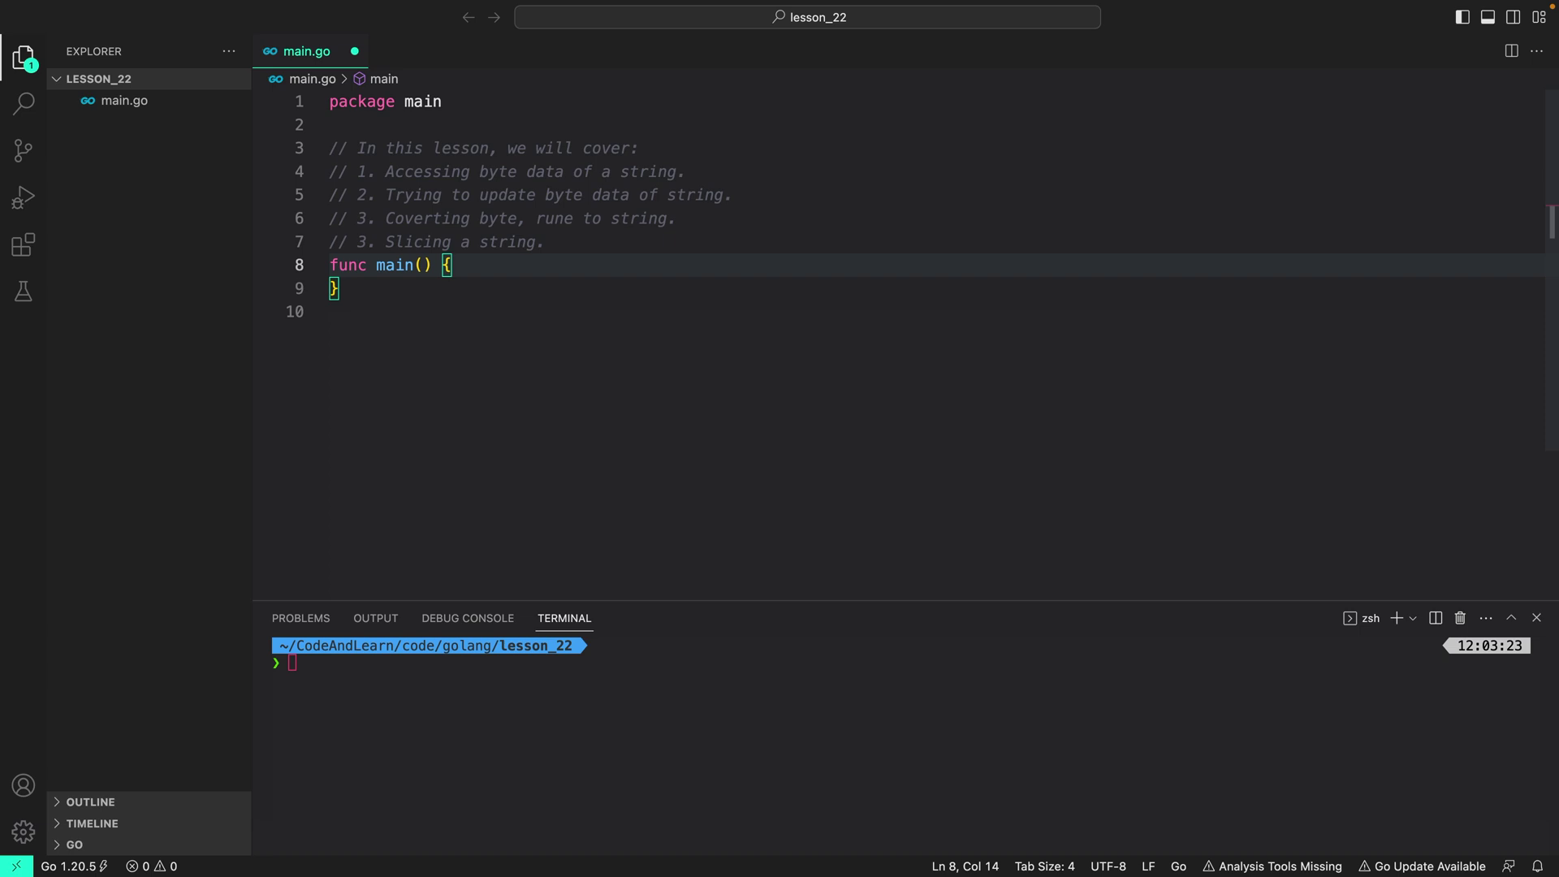
key(Return)
text(name := "Code & String")
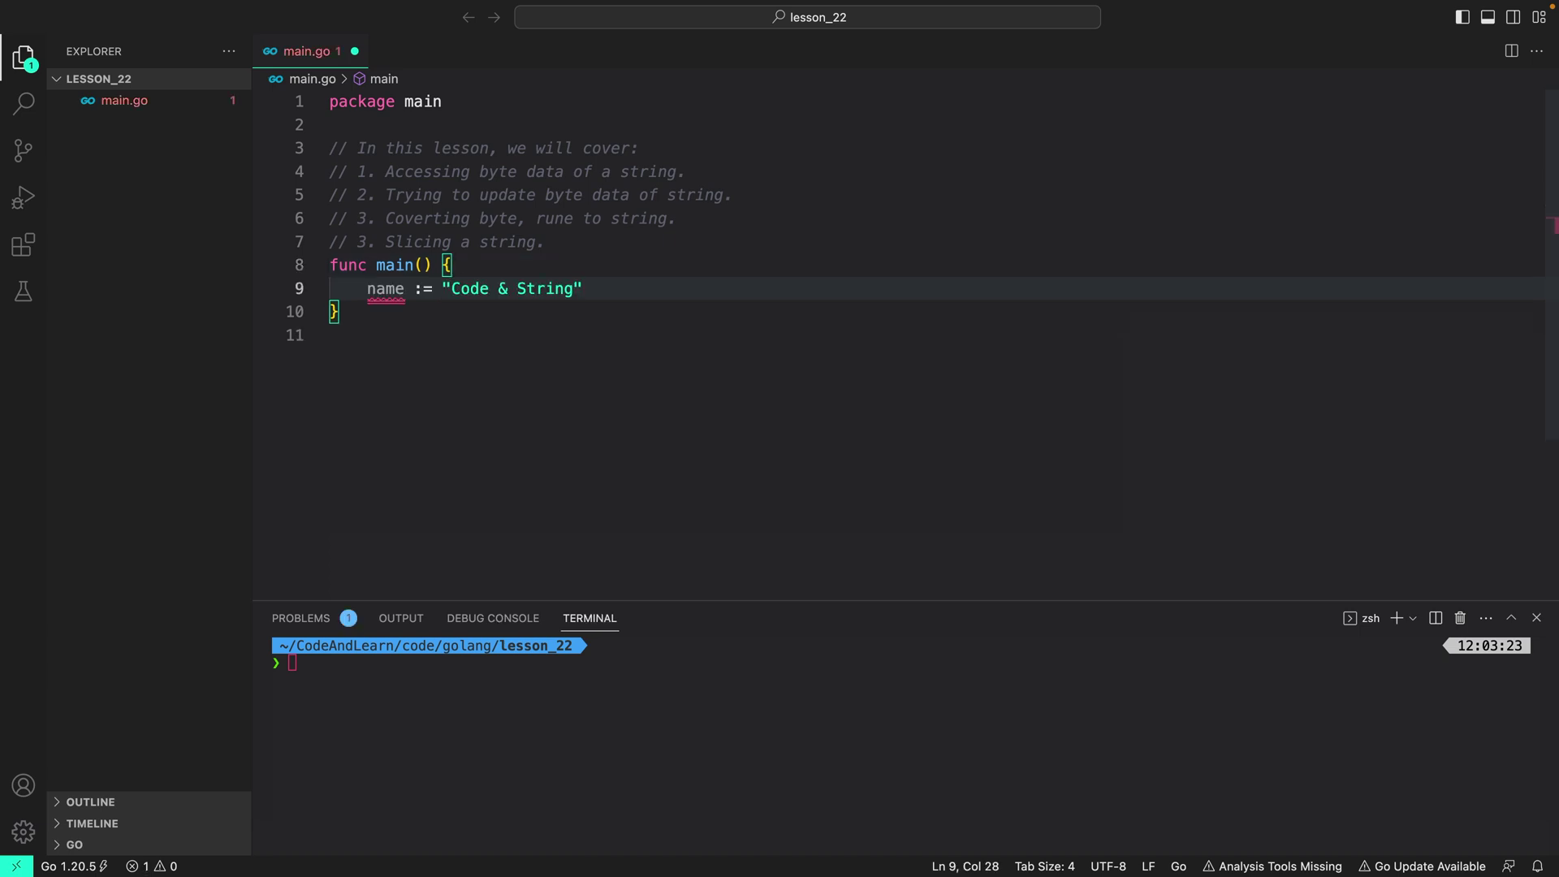
click(373, 293)
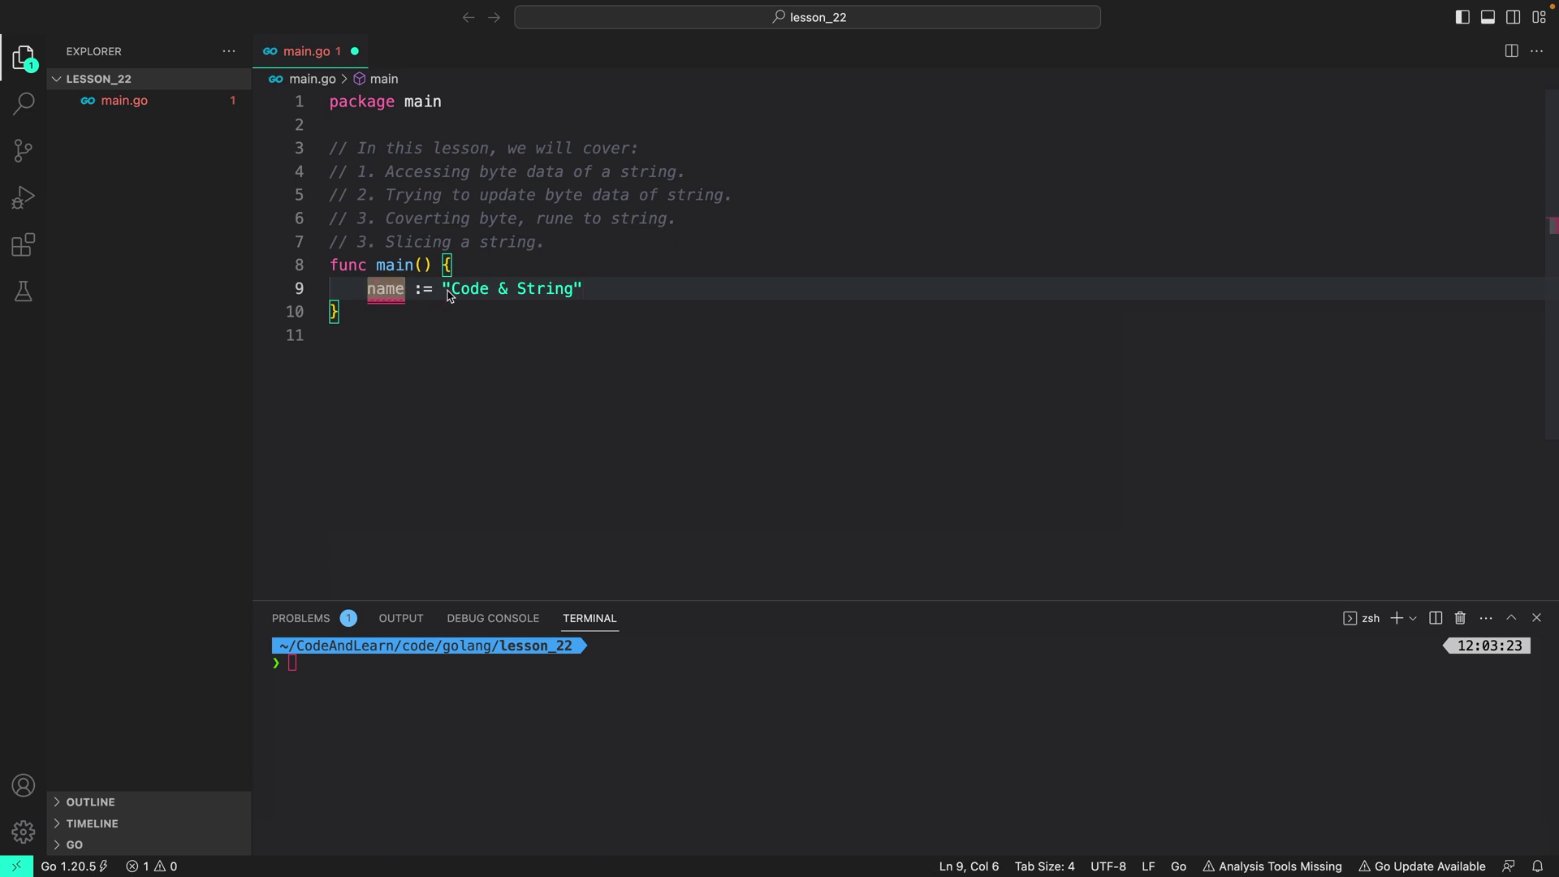
click(598, 293)
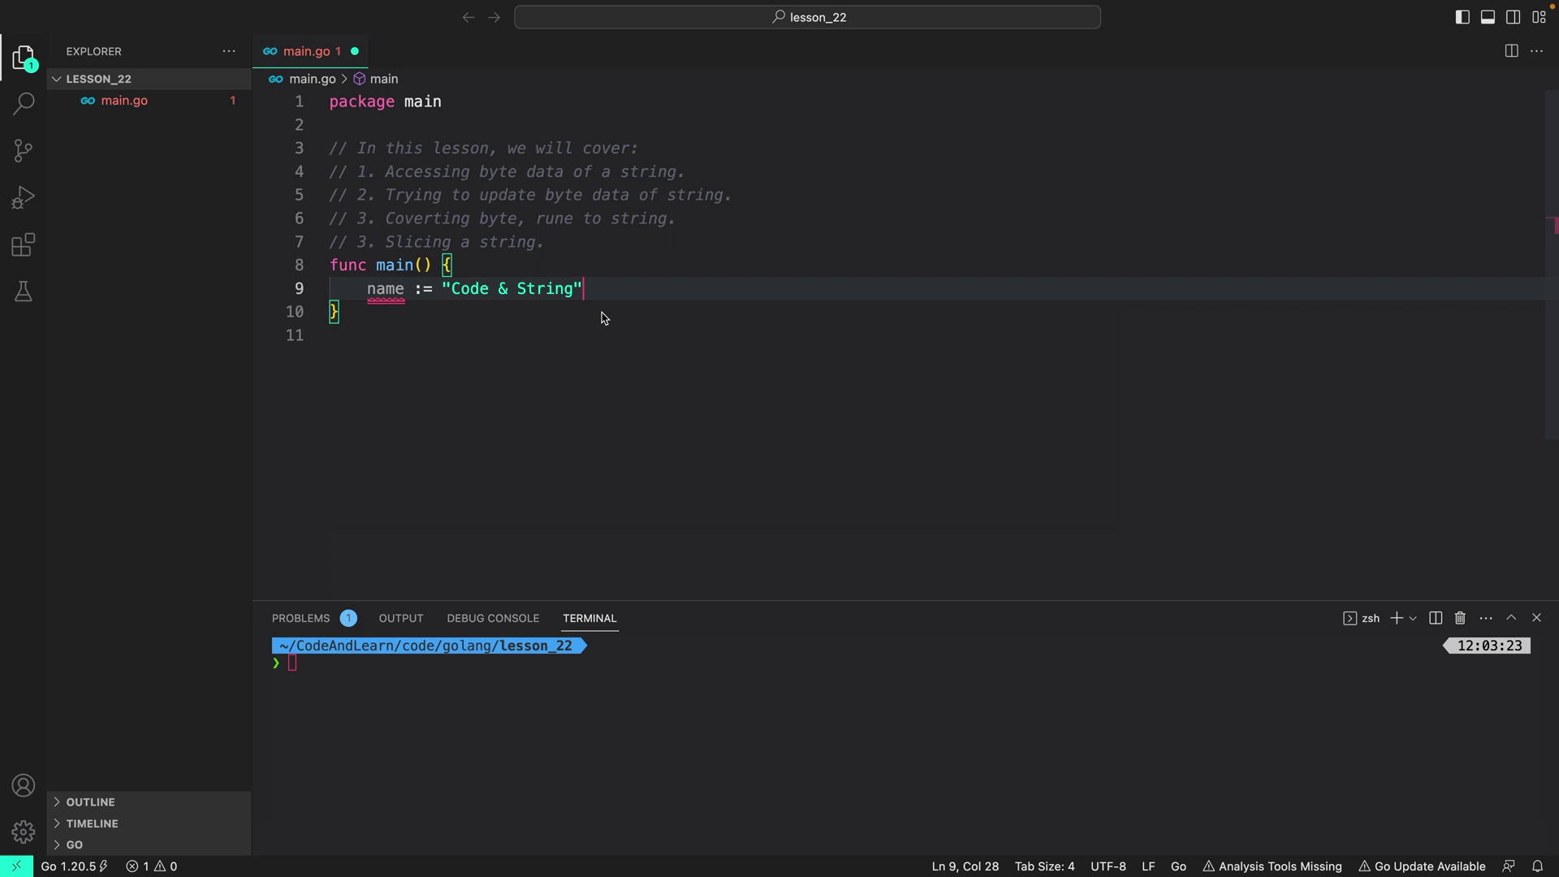
key(Return)
text(firstLetter := name[0])
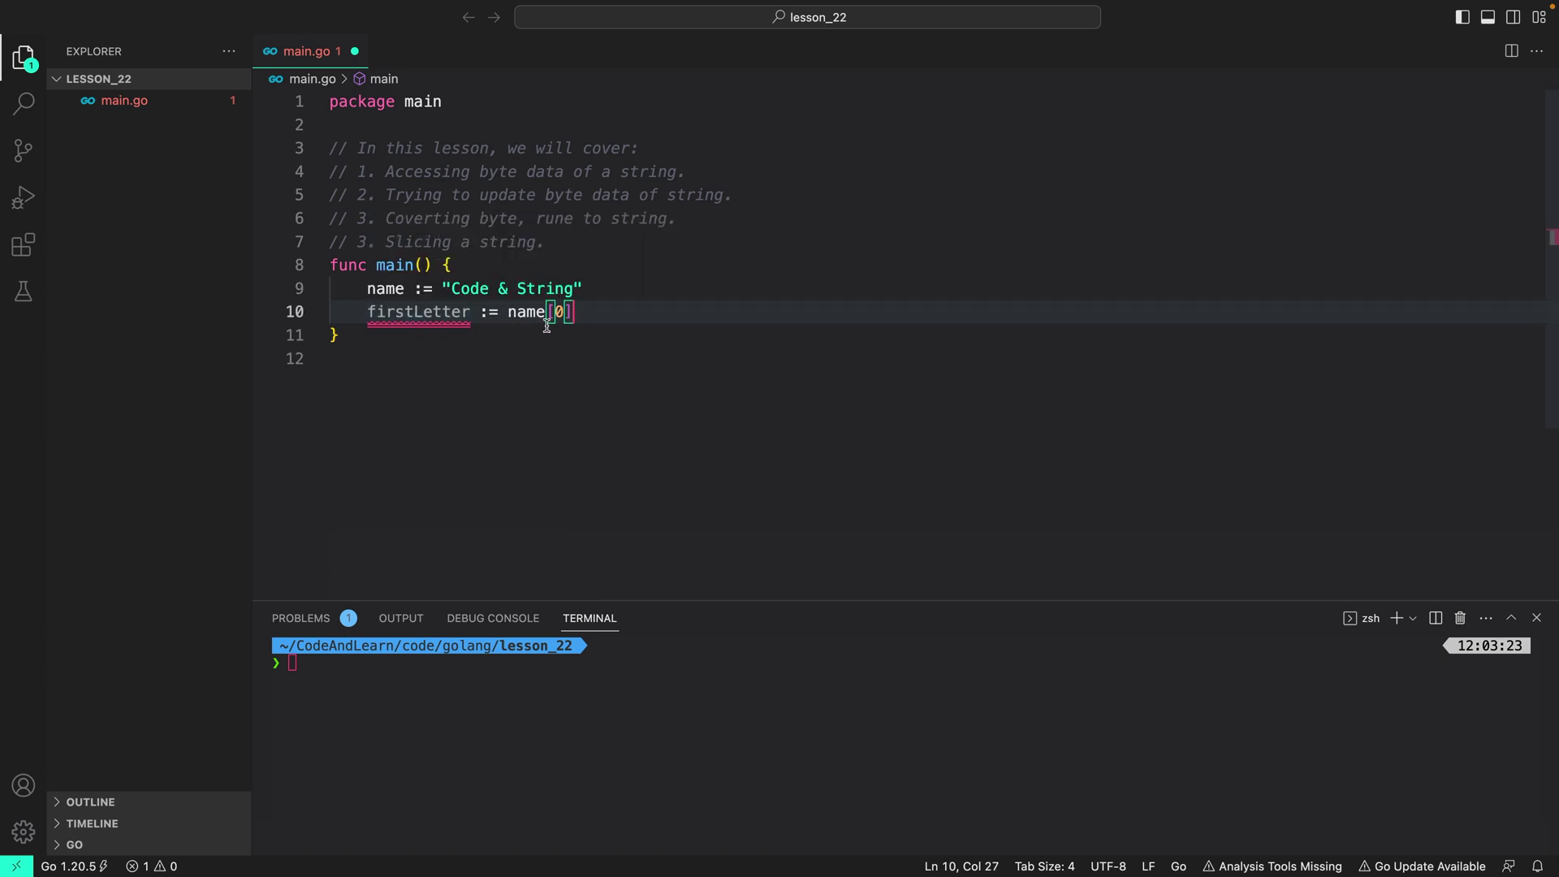
click(584, 313)
key(Return)
text(fmt.Println(firstLetter)
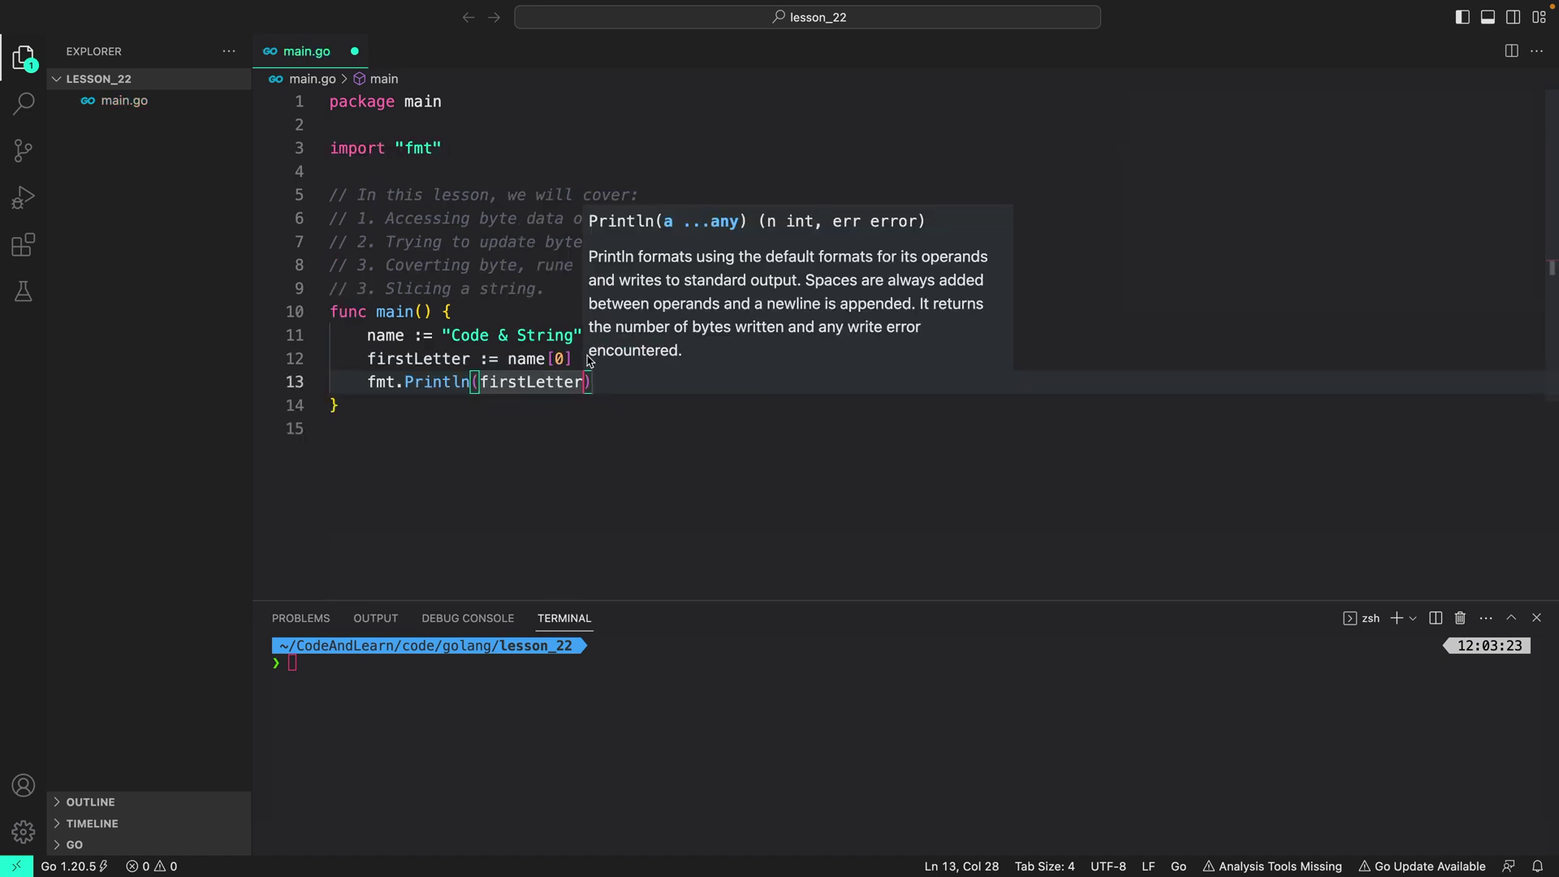
click(586, 425)
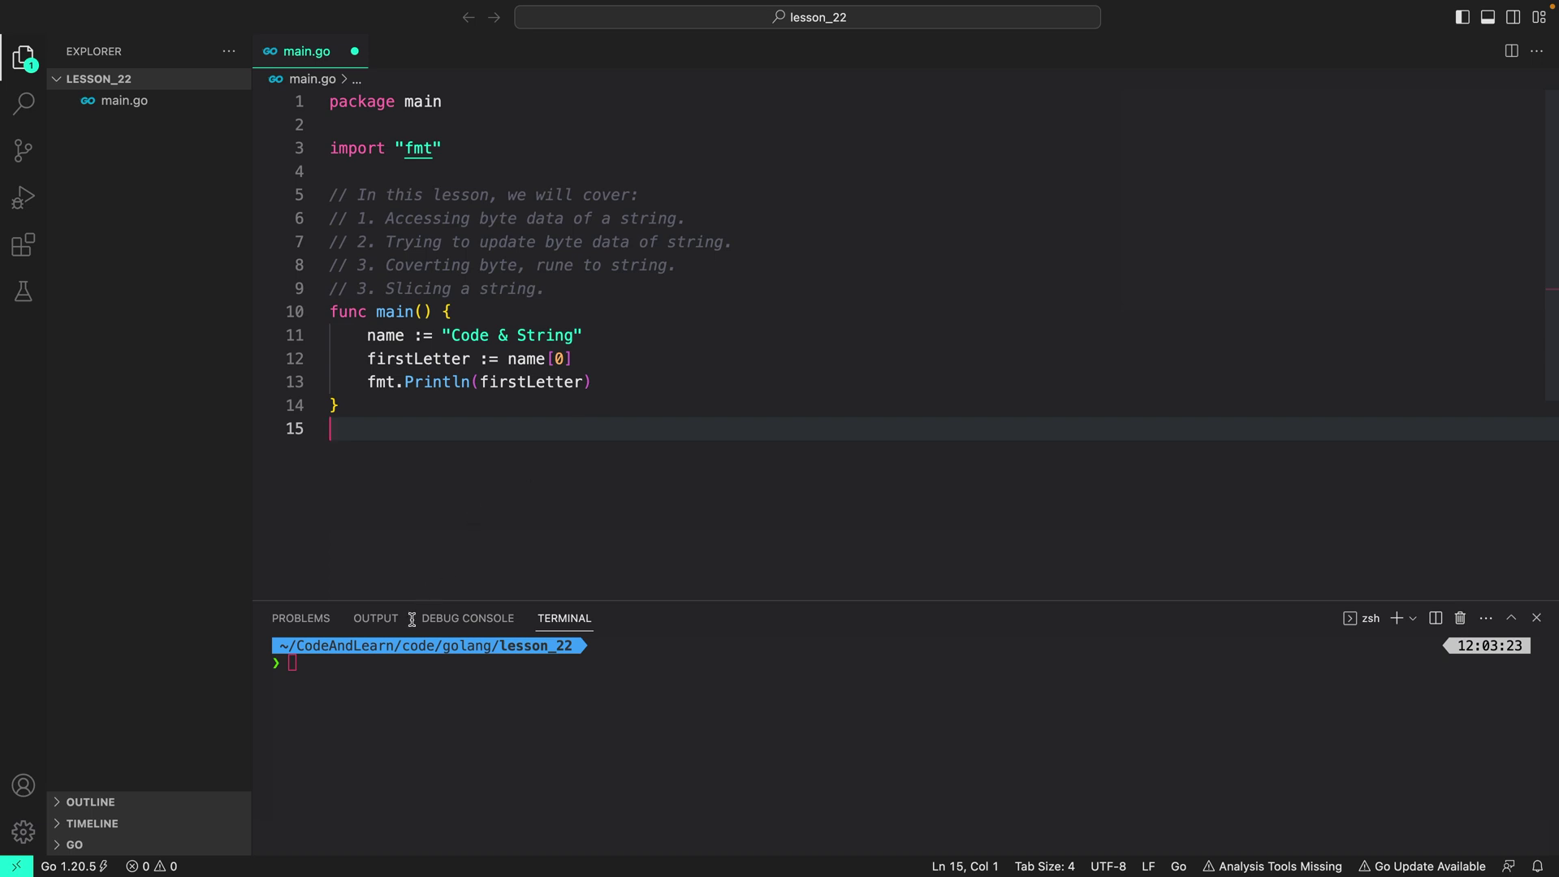
- Run go run main.go and confirm the output 67 is the byte for C
click(381, 662)
text(go run main.go)
key(Return)
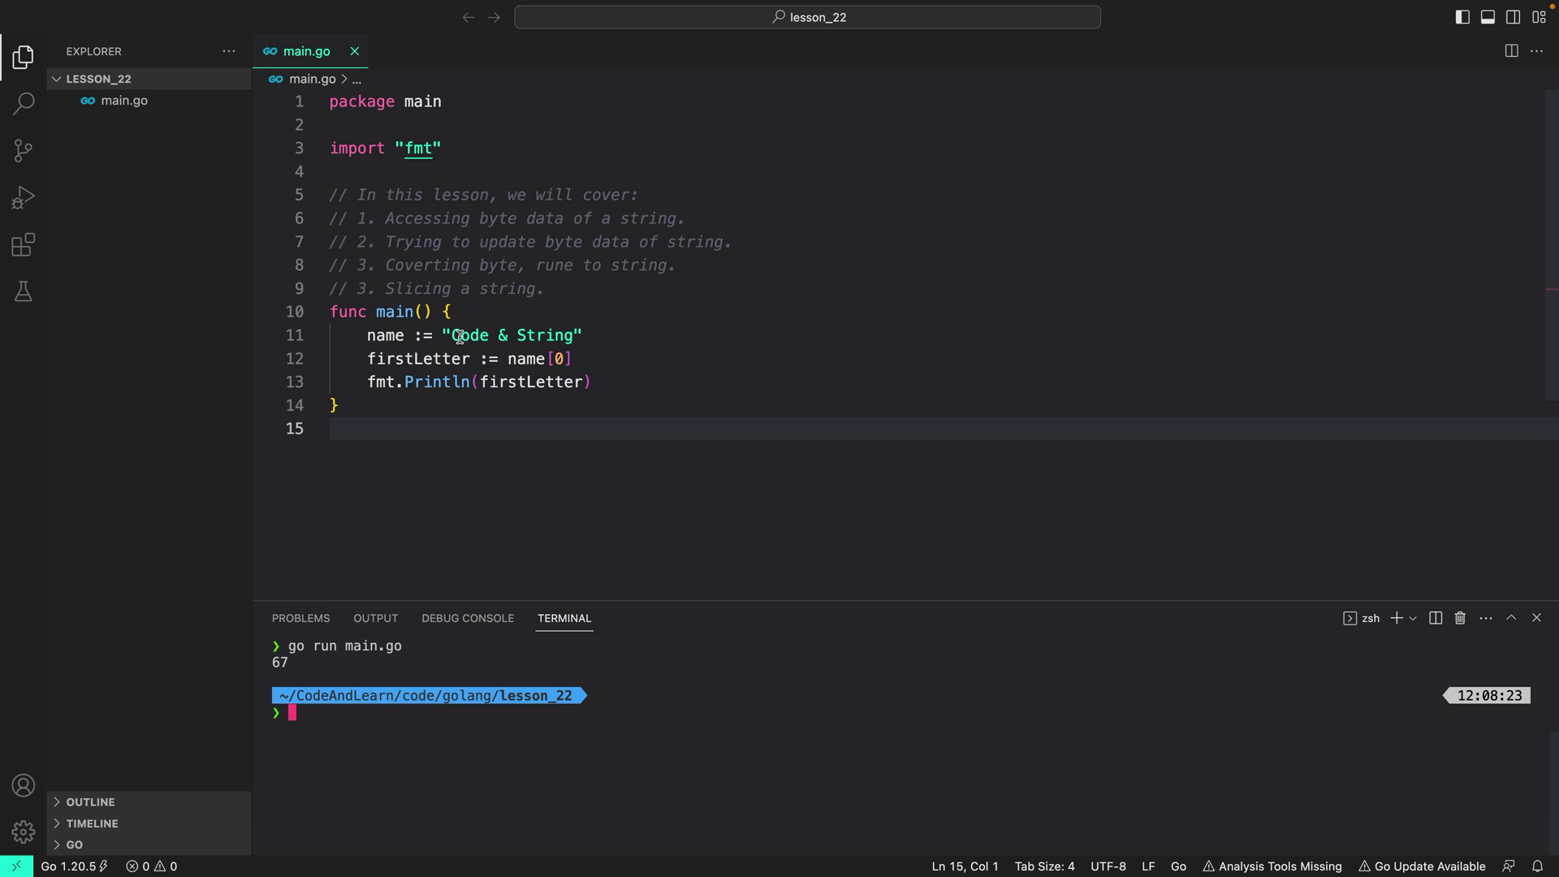
drag(460, 336, 449, 336)
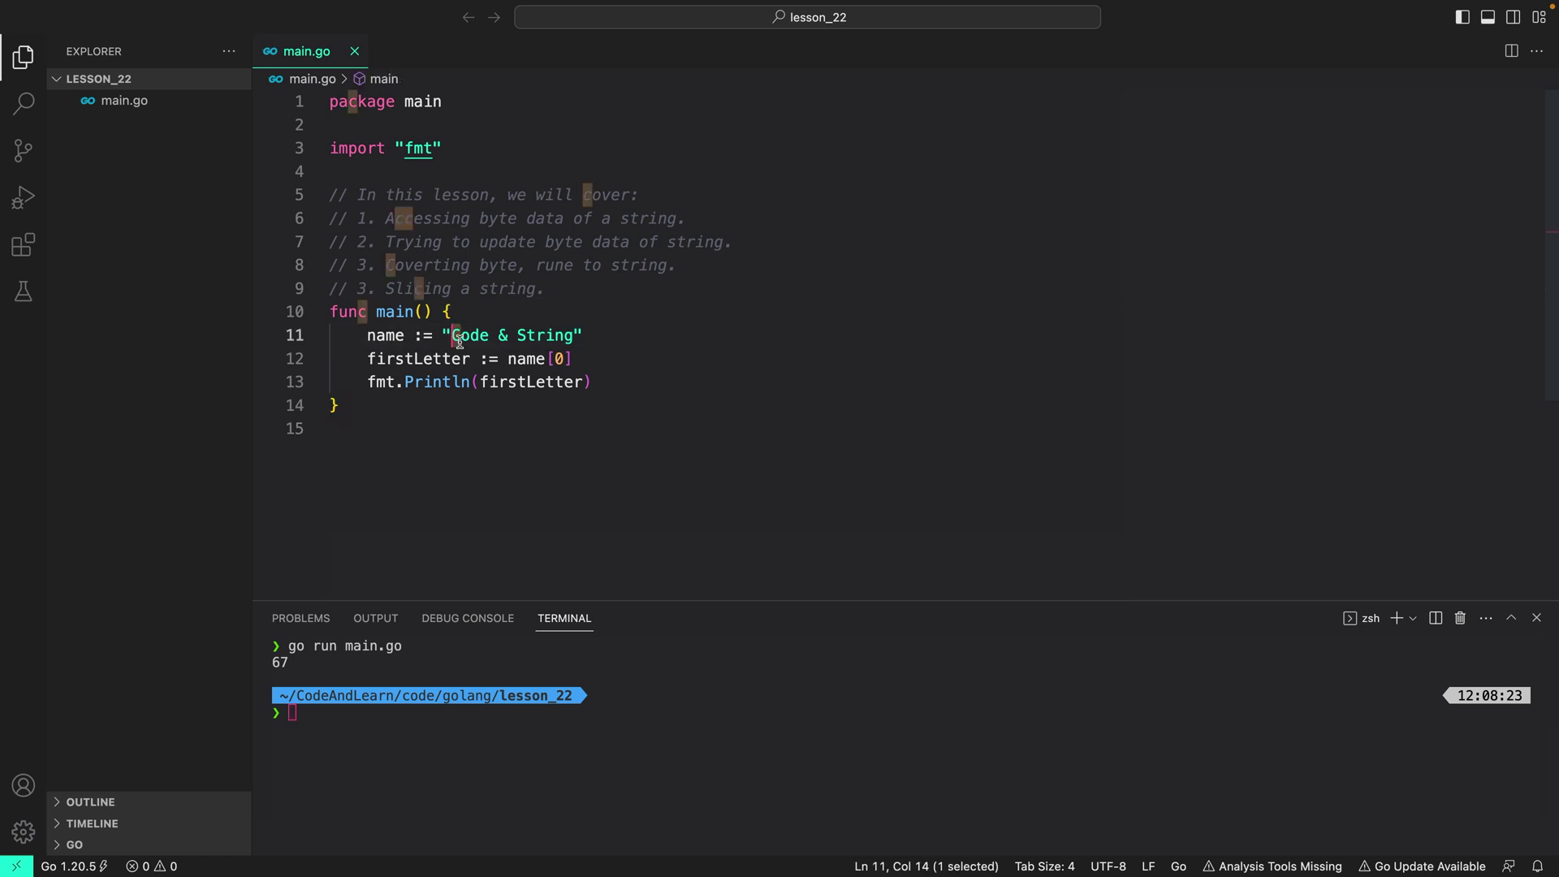
- Add lastLetter := name[len(name)-1] and fmt.Println(lastLetter) below the first print
key(Down)
key(Down)
key(End)
key(Return)
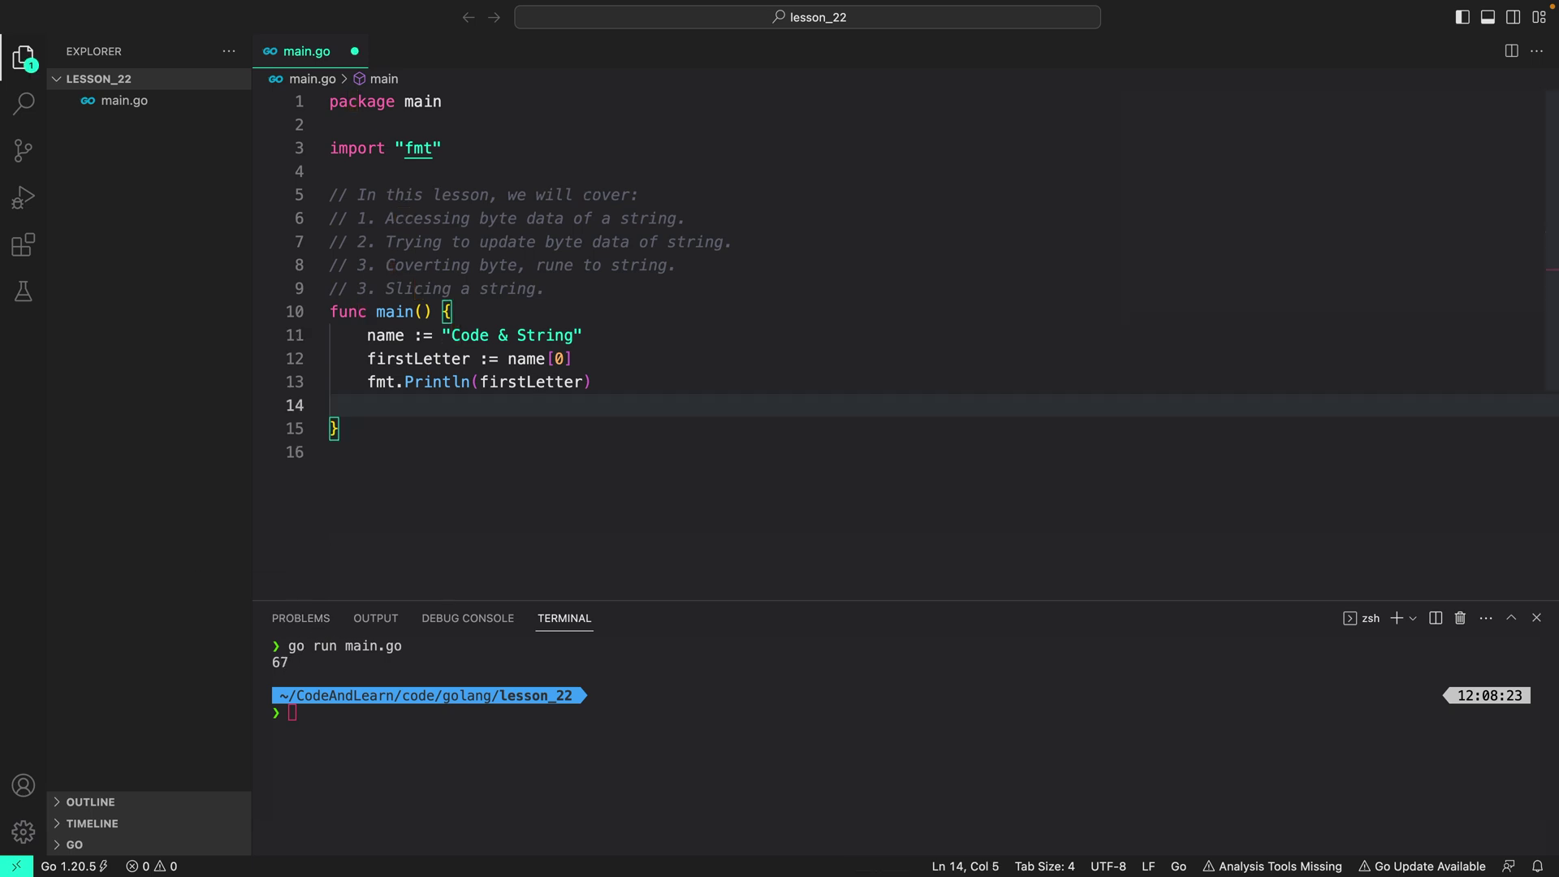
text(lastLetter := name[)
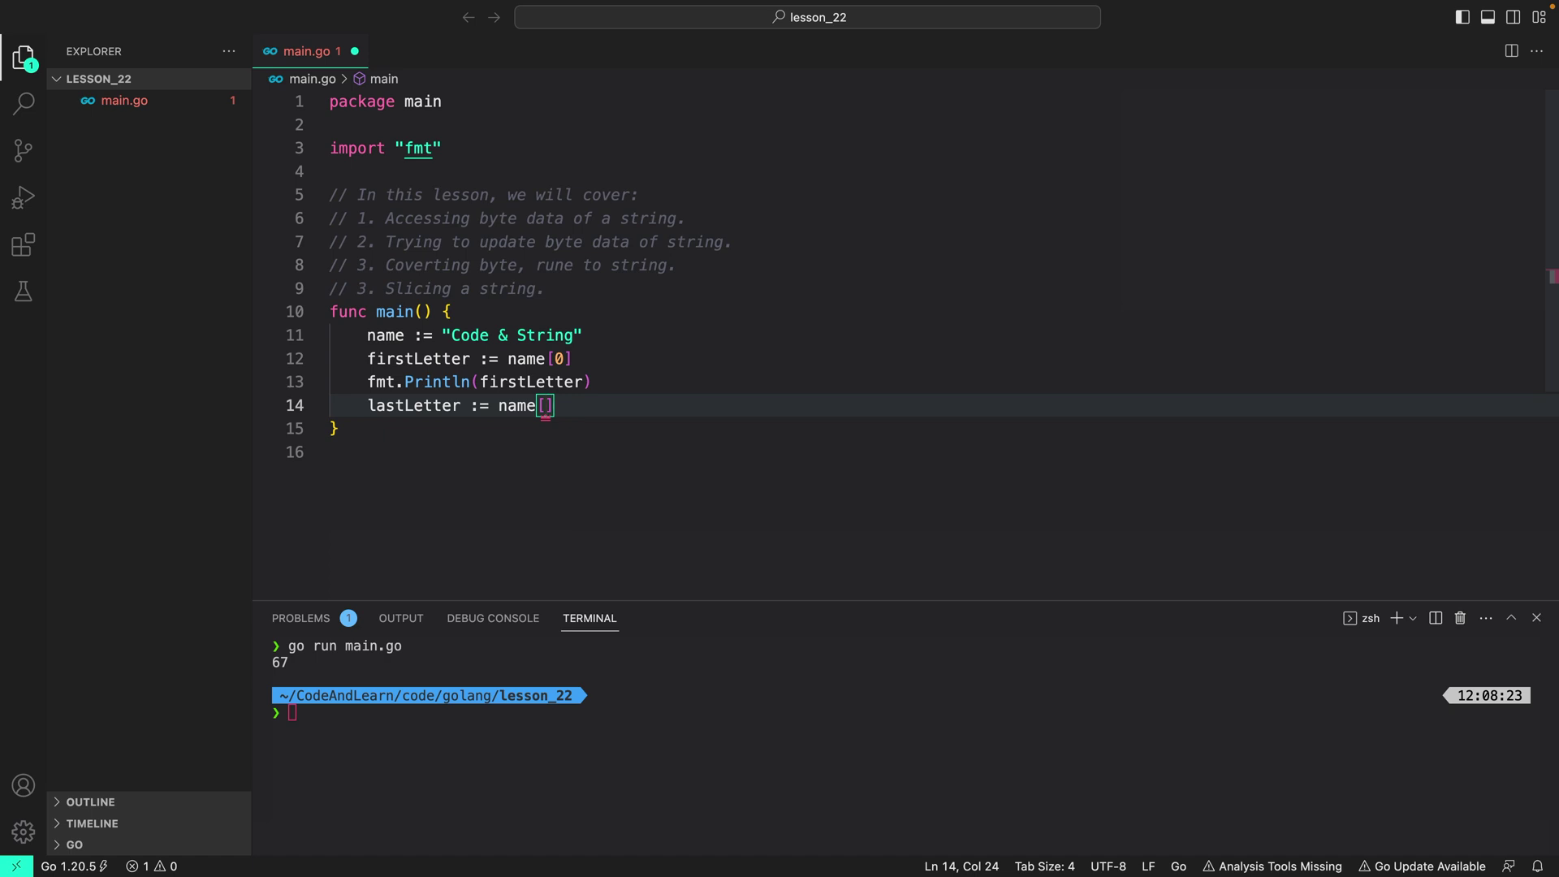
text(len(name))
text(-1)
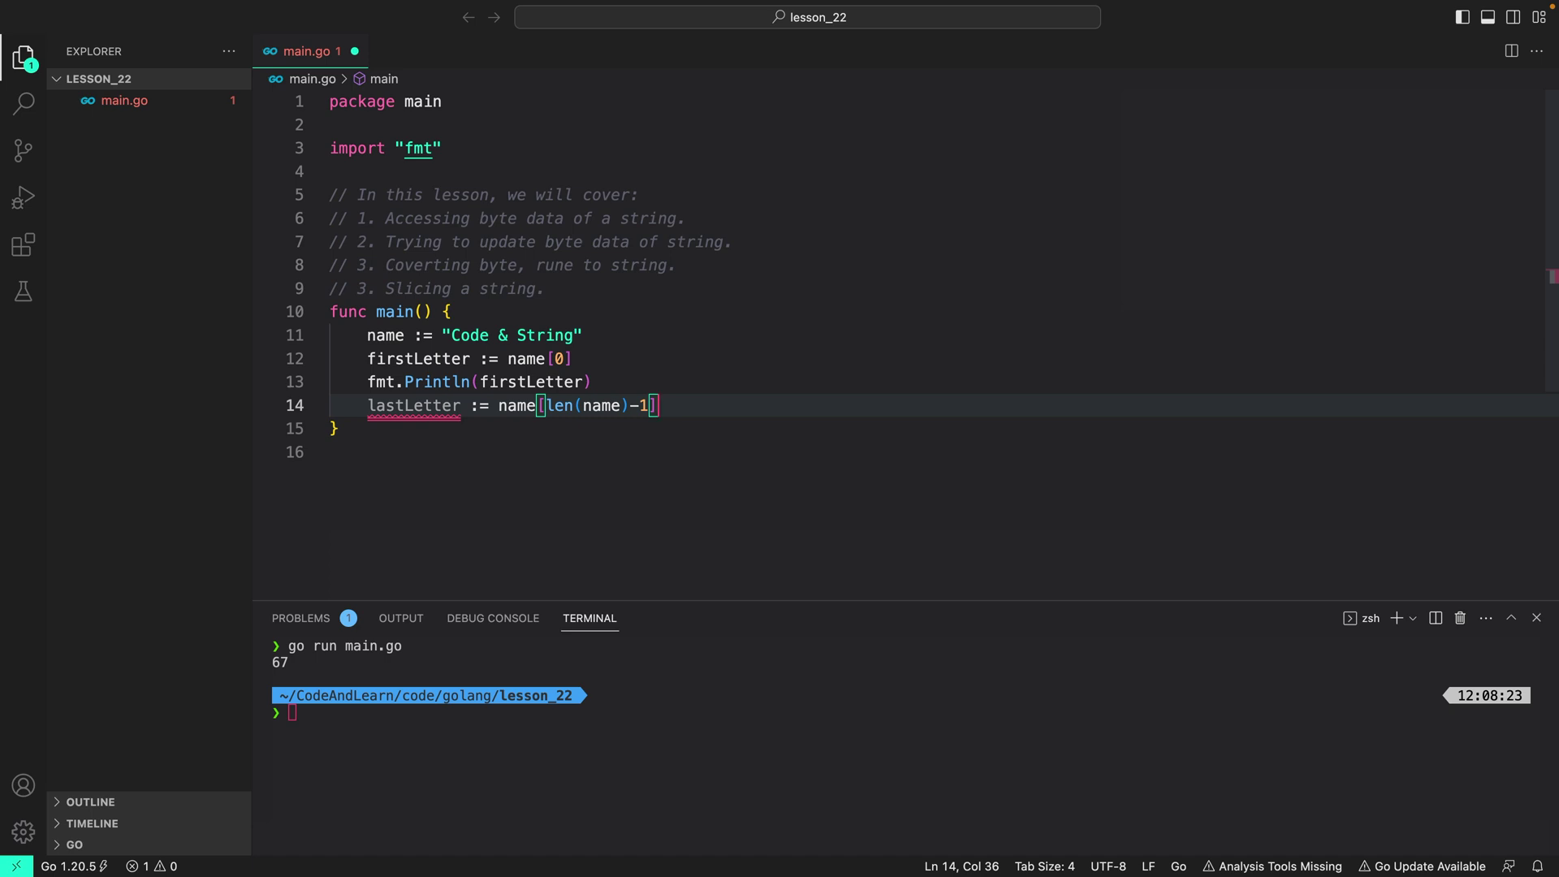
key(Return)
text(fmt.P)
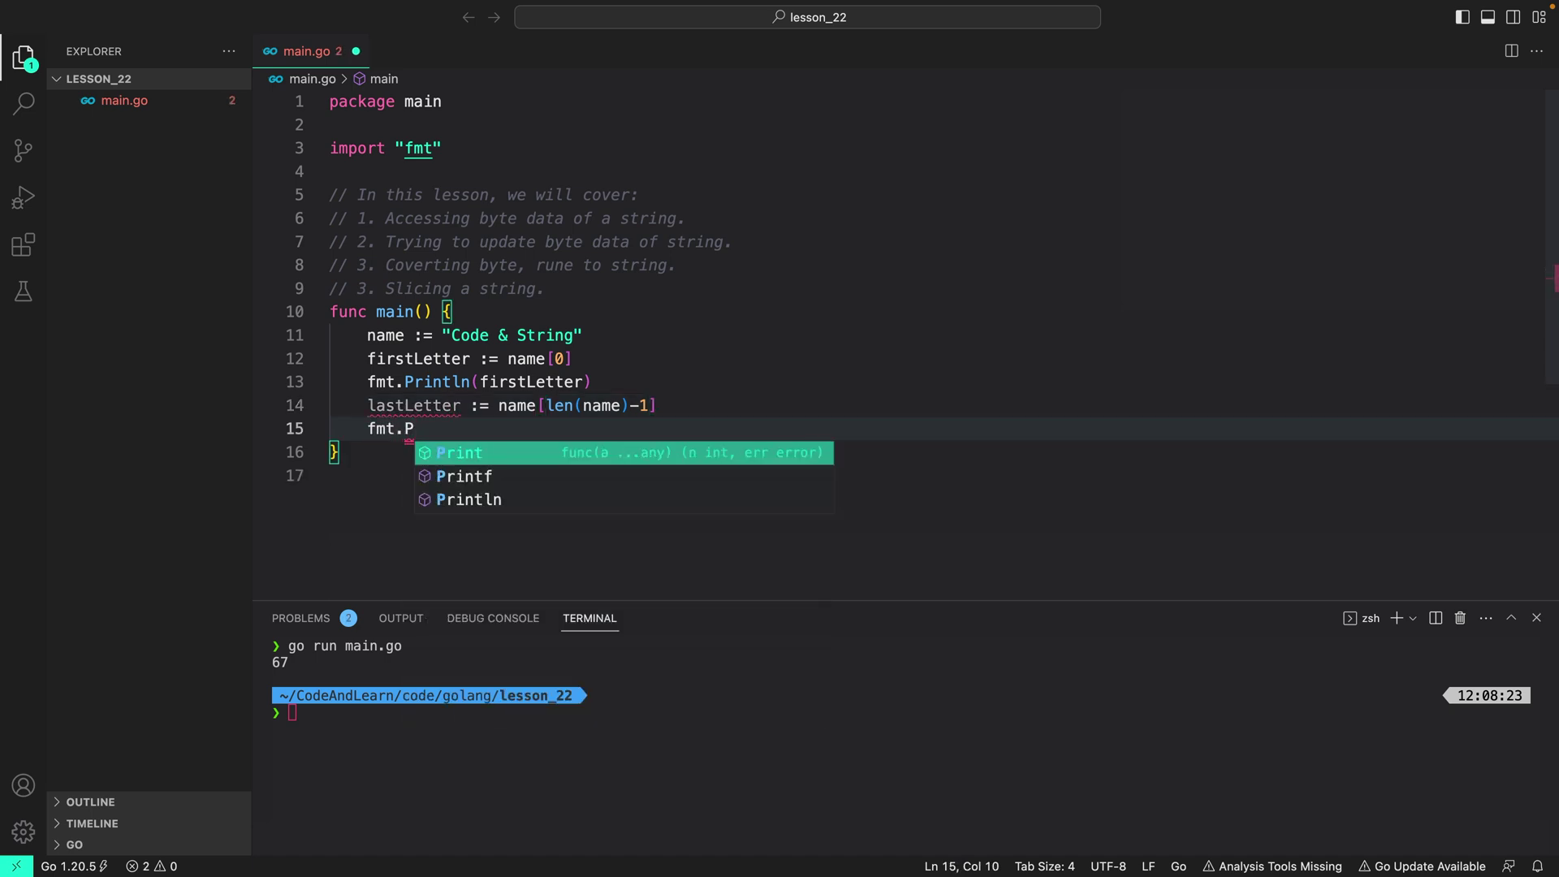
key(Down)
key(Down)
key(Return)
text(l)
key(Down)
key(Return)
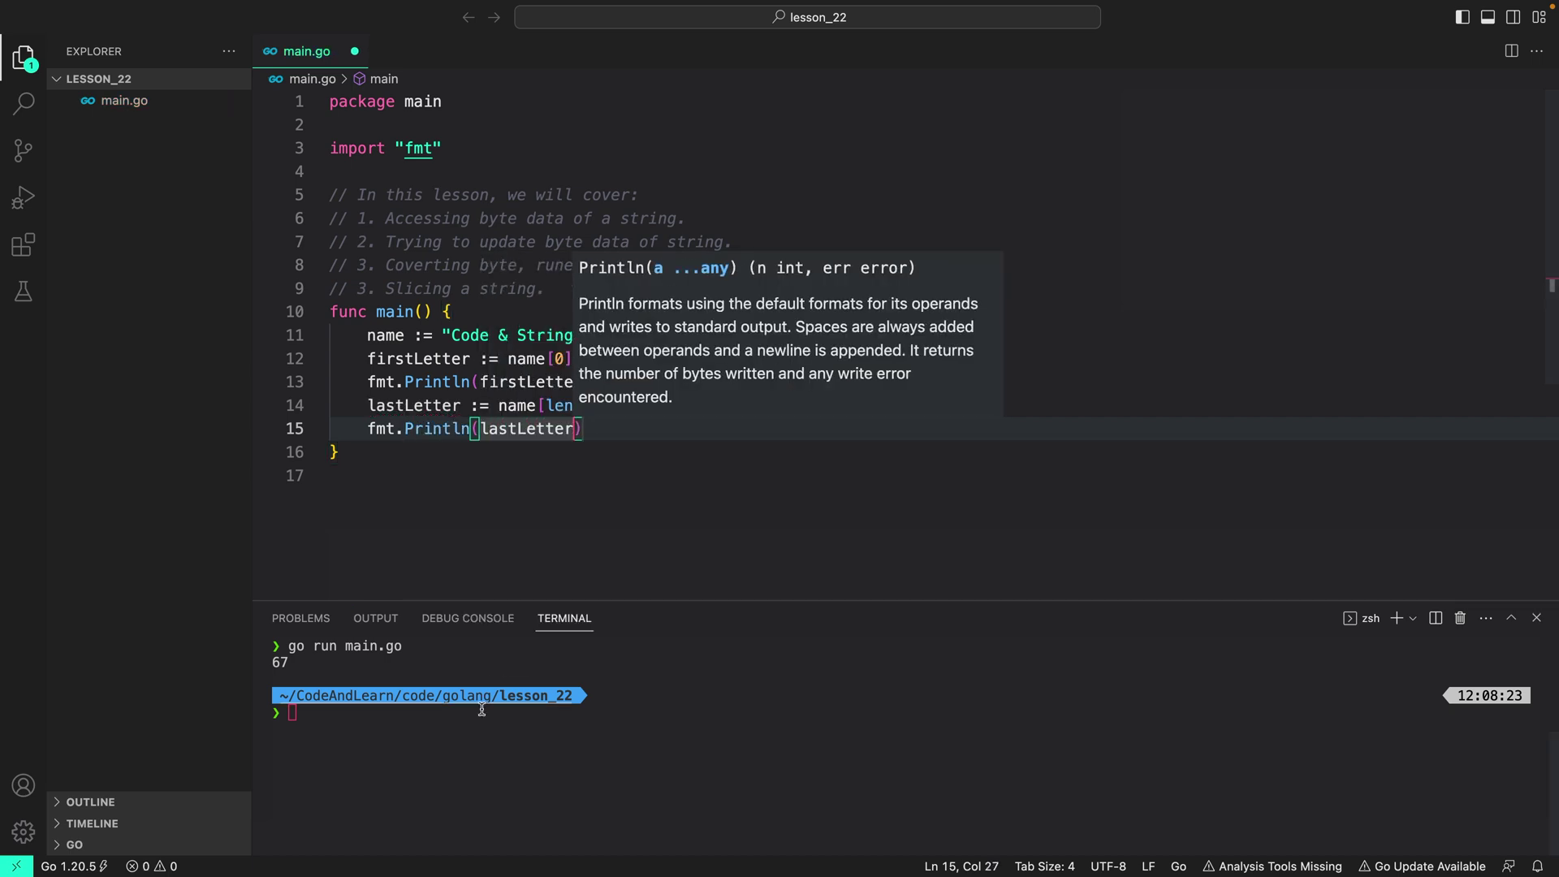
- Rerun main.go and confirm 103 is the final g of String
click(481, 710)
text(c)
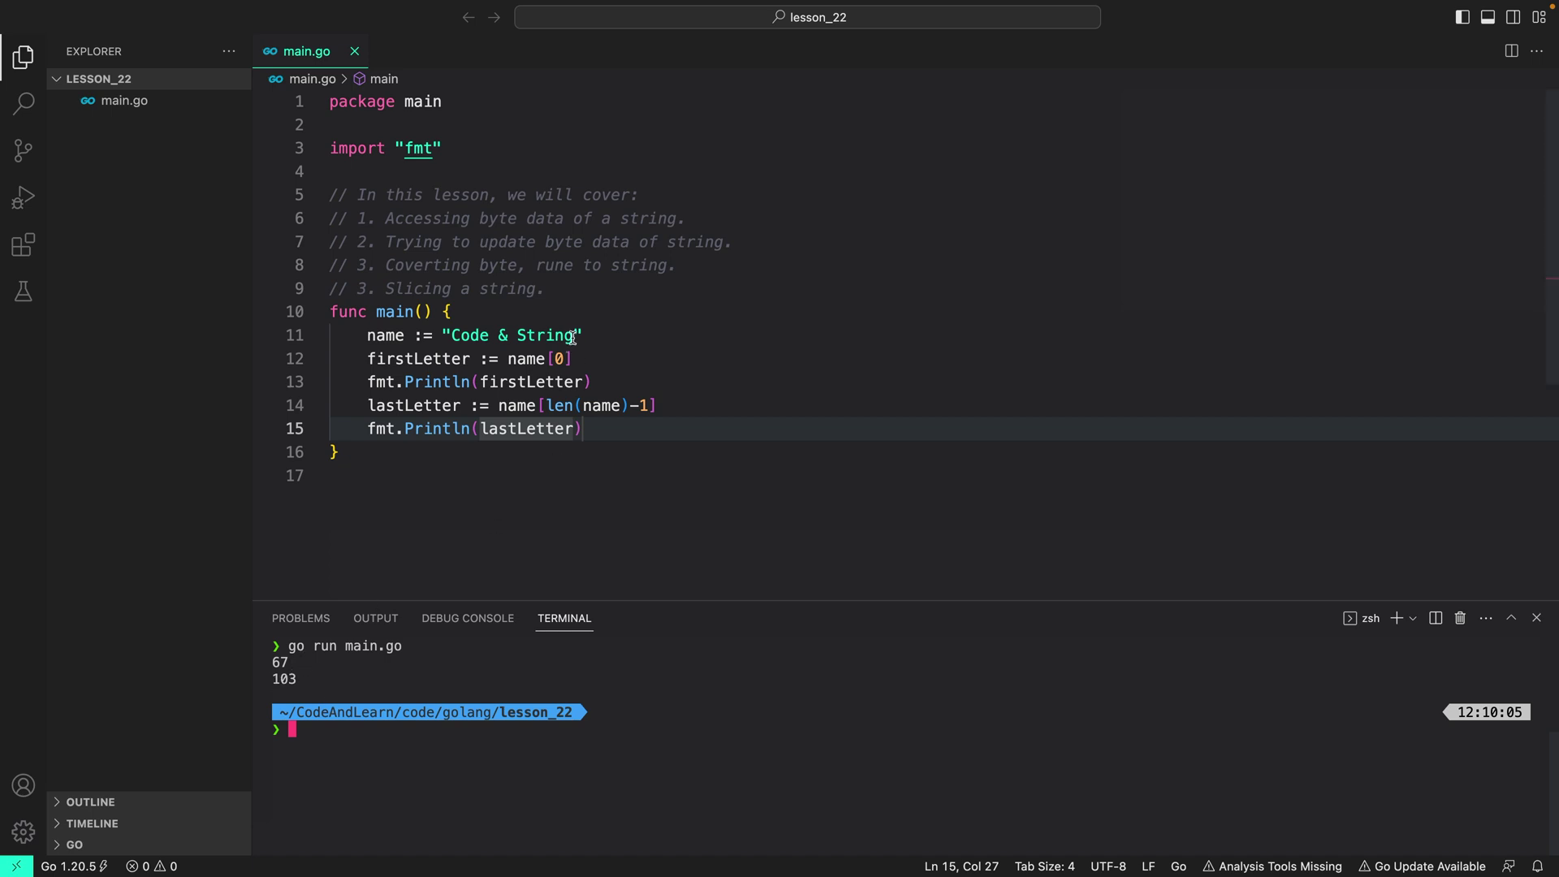
drag(472, 335, 574, 335)
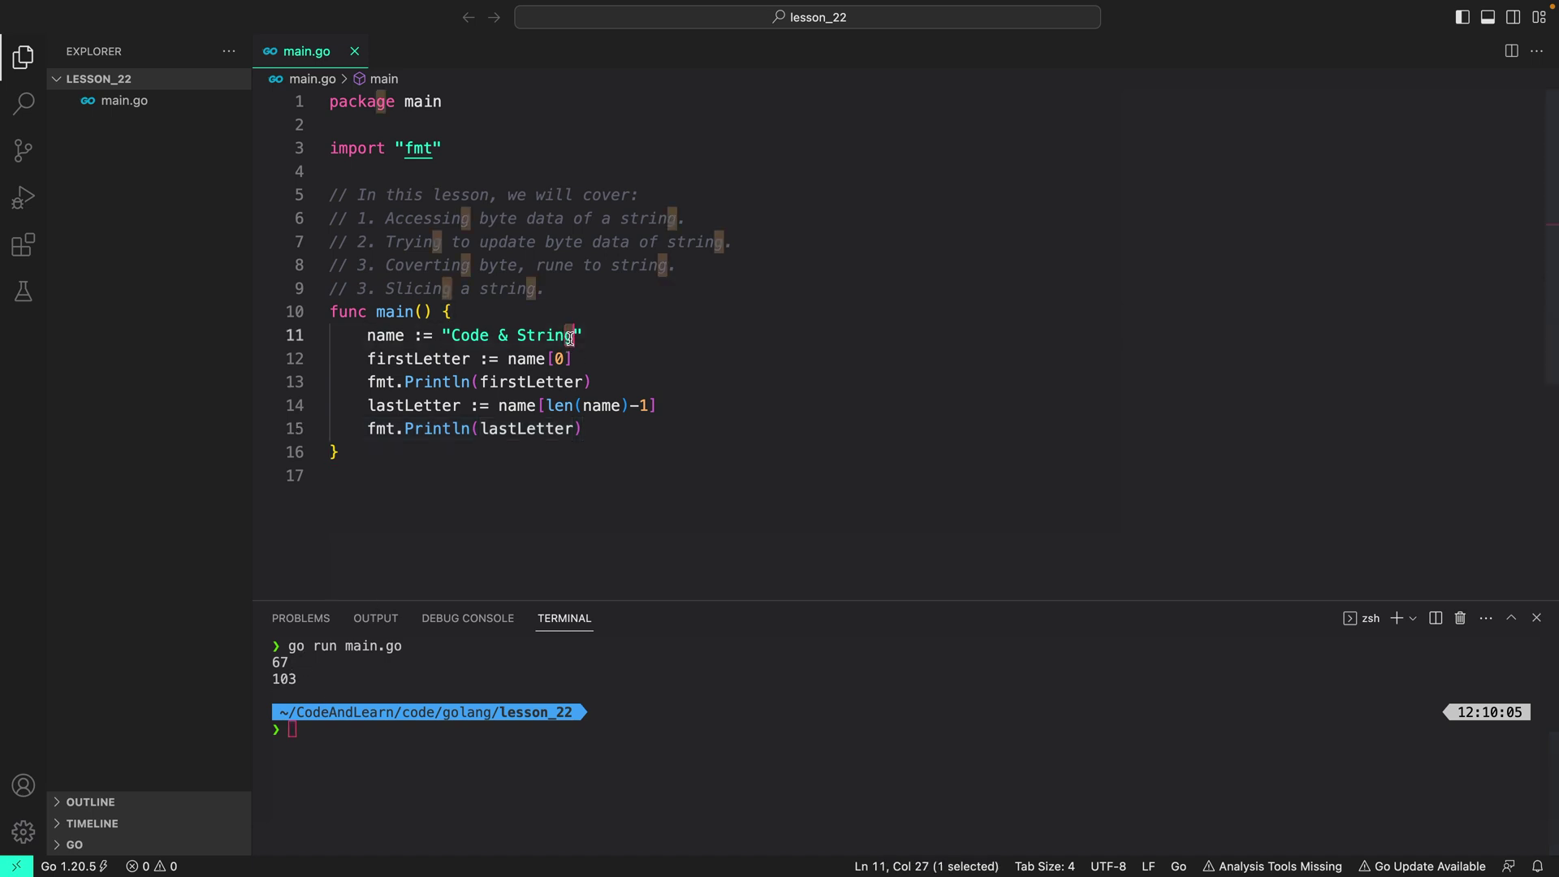
click(623, 363)
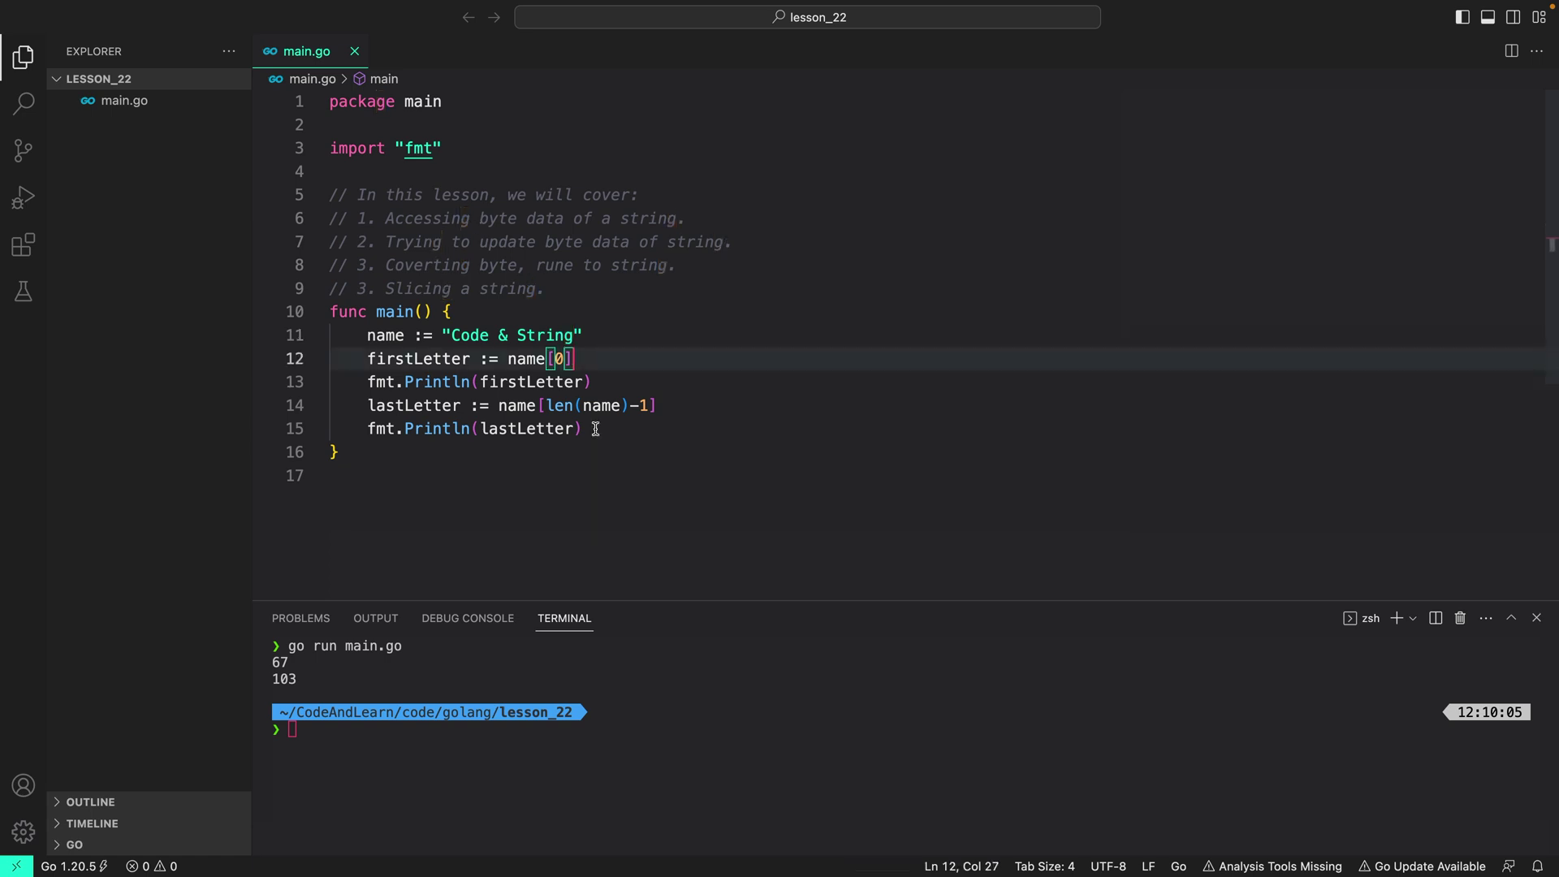
click(596, 430)
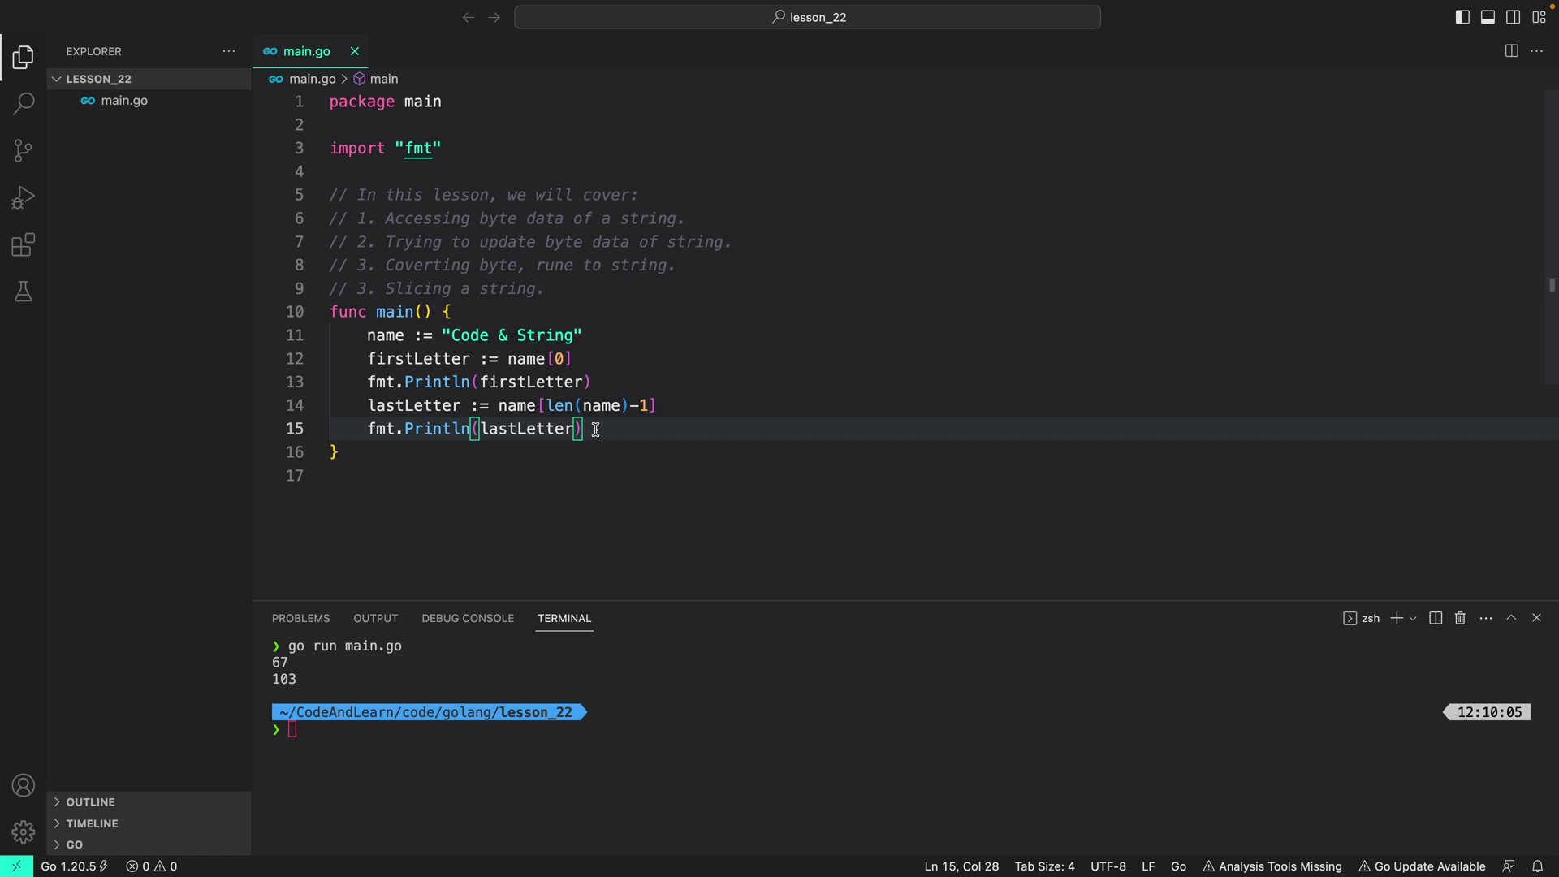
key(Return)
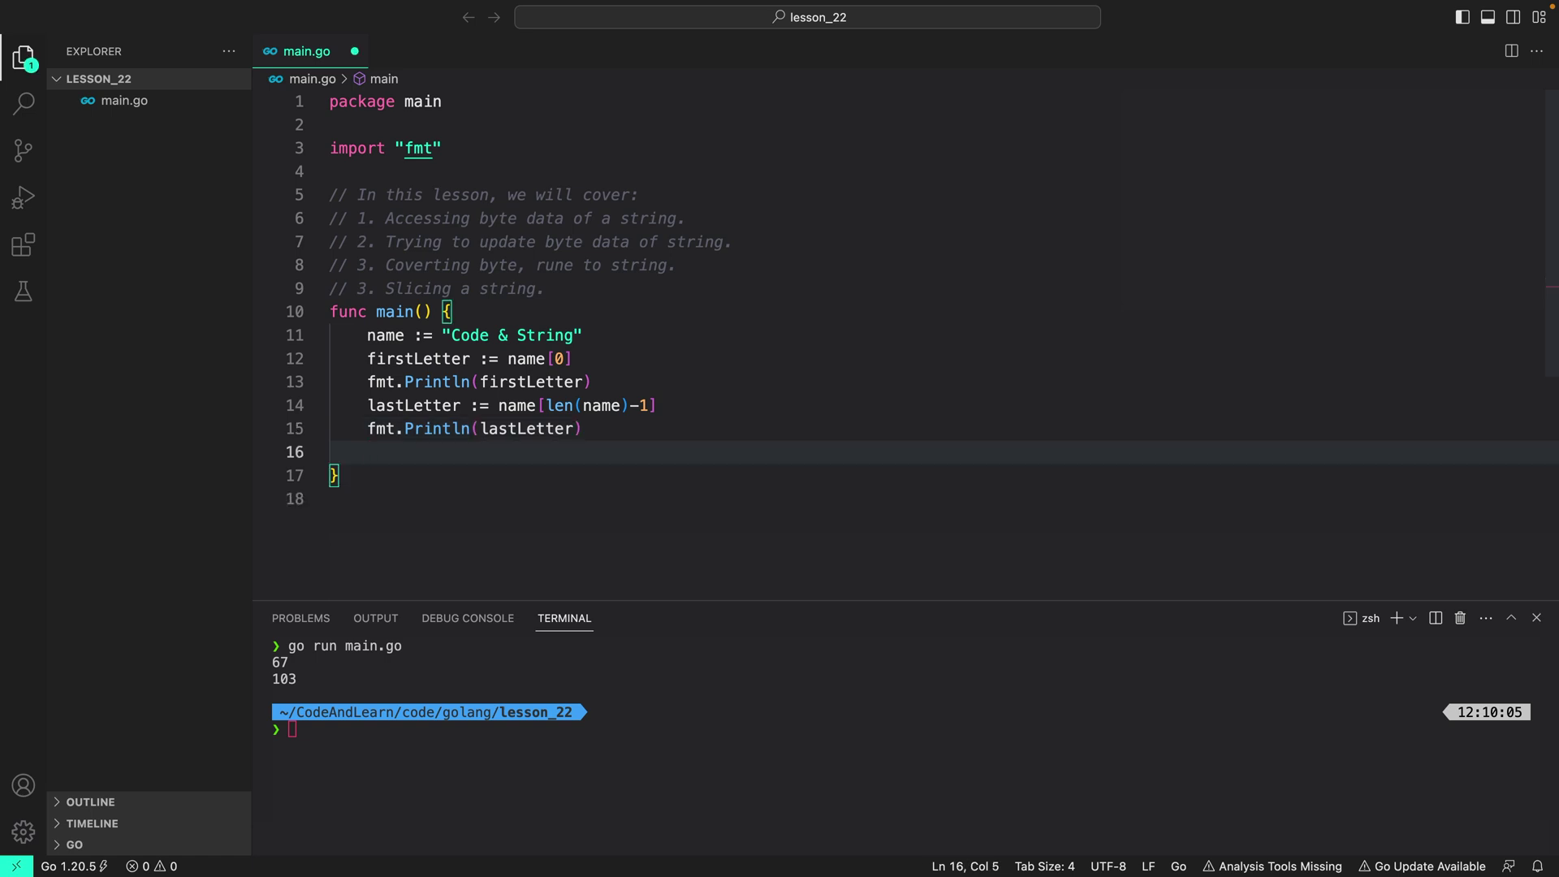
text(g)
- Add a line printing name[len(name)] and save main.go
key(BackSpace)
text(fmt.Pr)
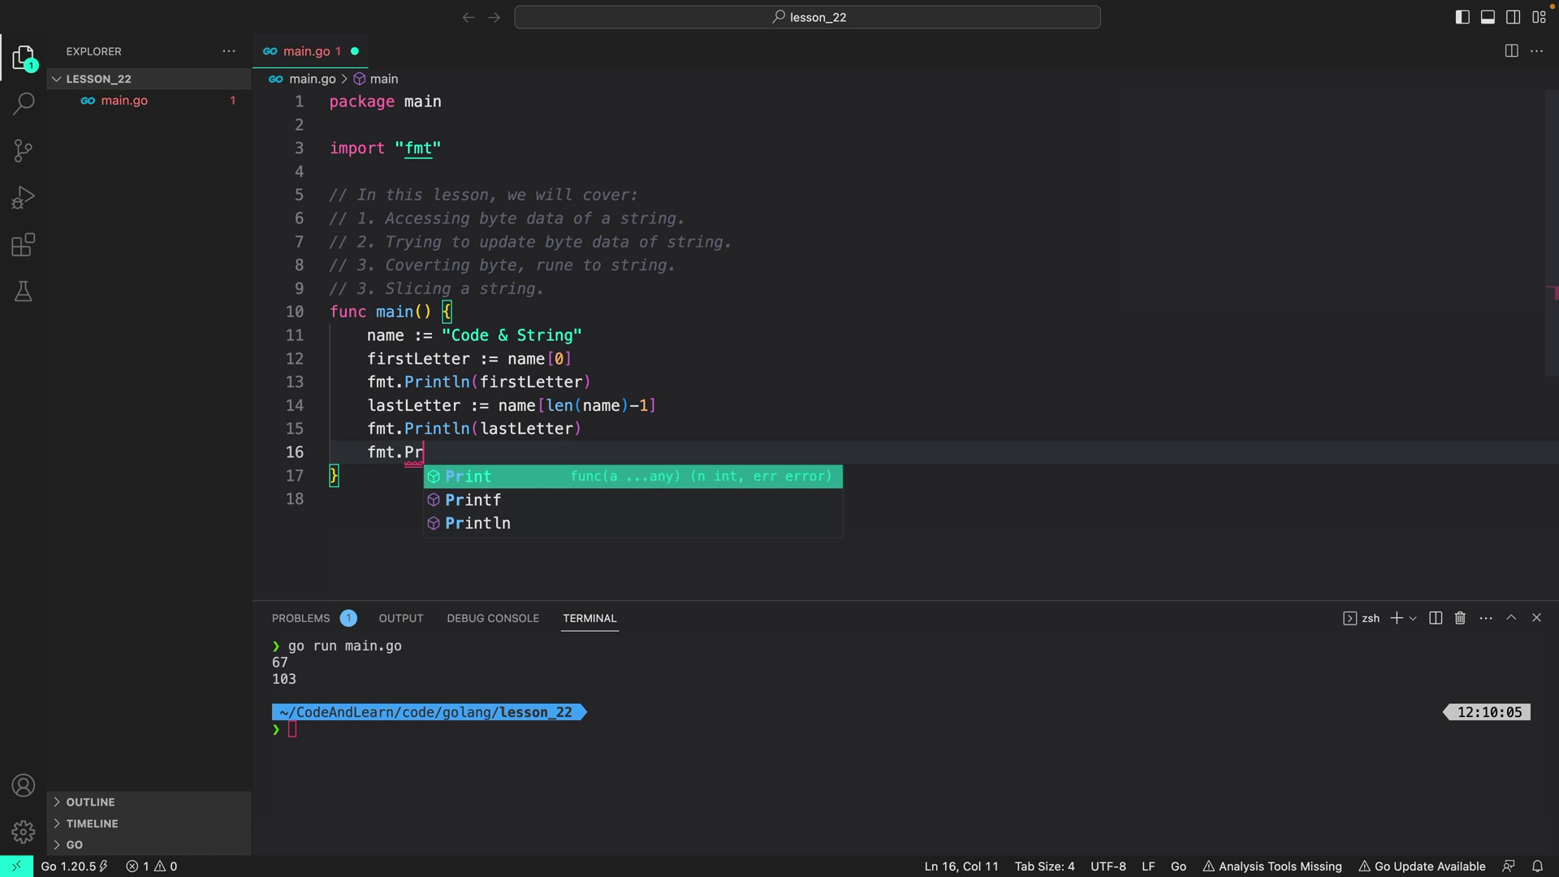
key(Down)
key(Down)
key(Return)
text(name[)
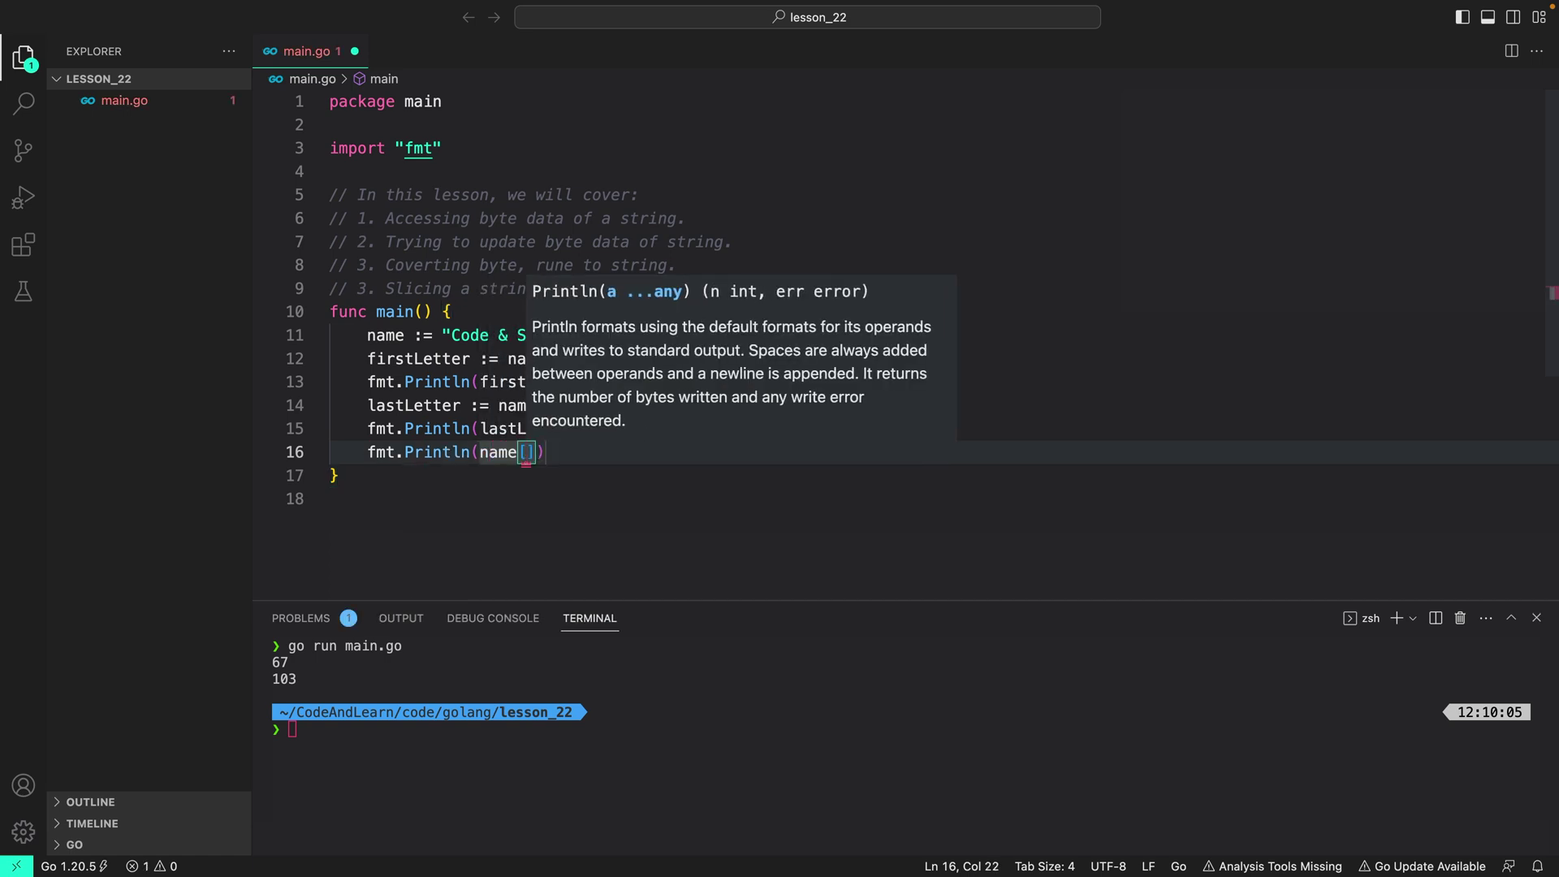
text(len()
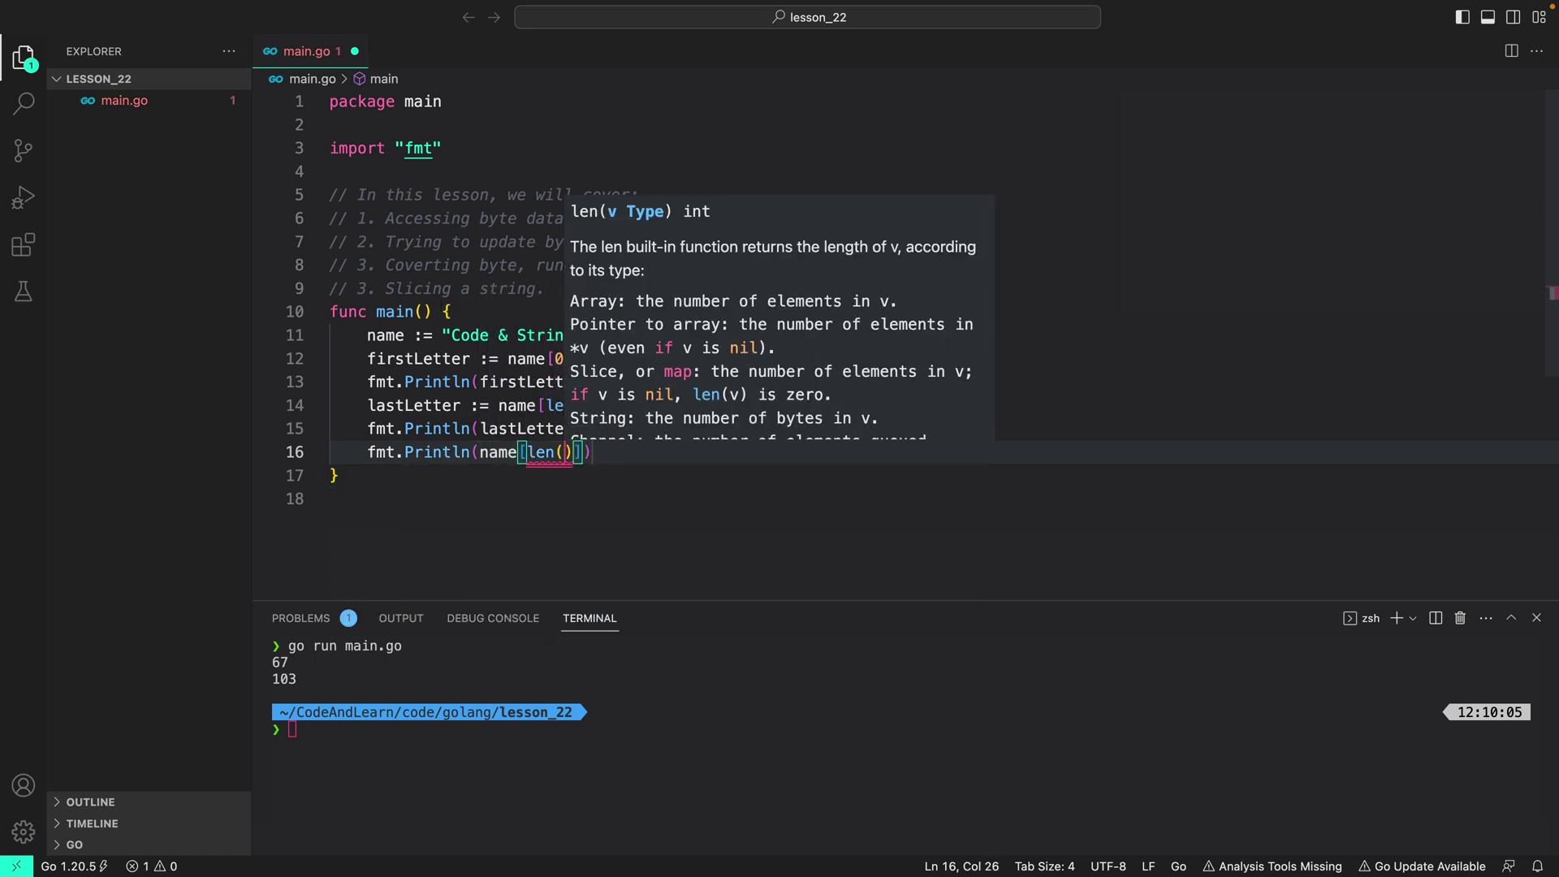
text(name)
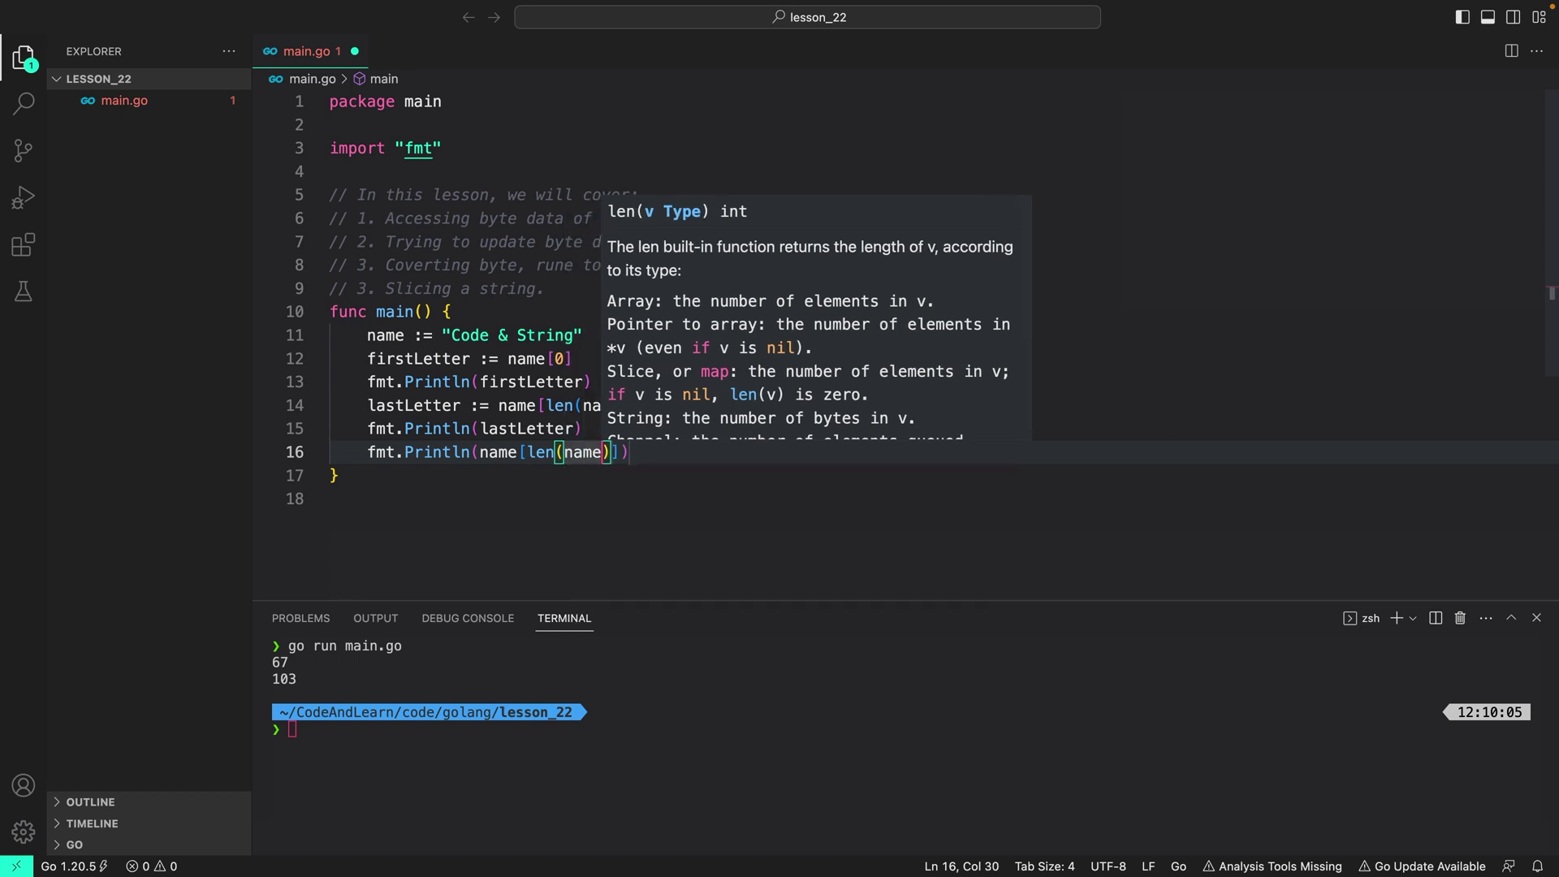
key(ctrl+s)
text(clear)
- Clear the terminal and run main.go, which panics with index out of range [13]
key(Return)
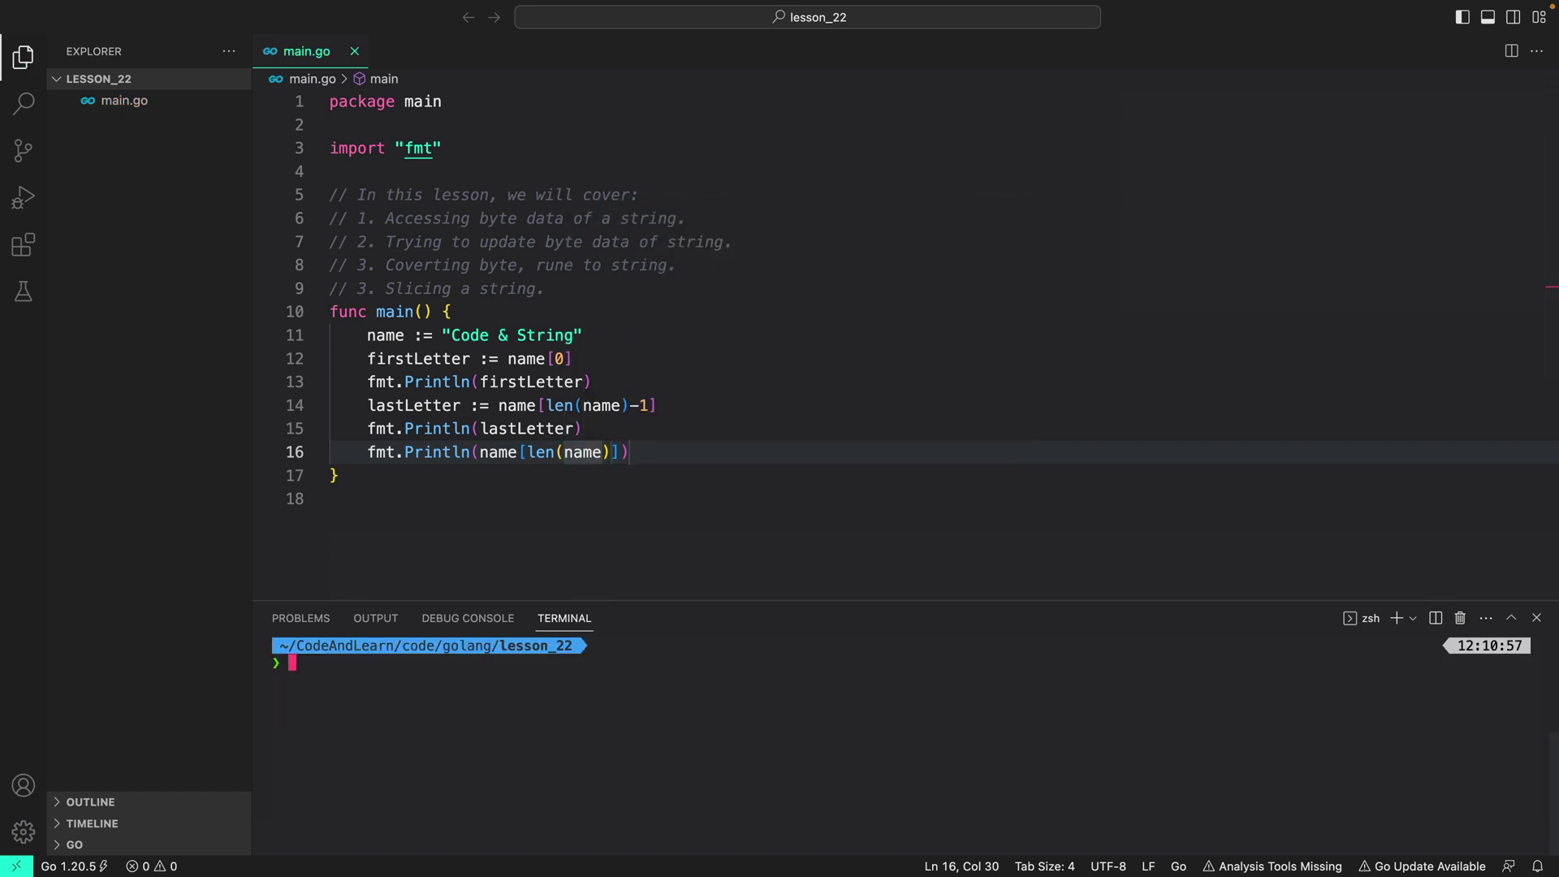
text(go)
key(Right)
key(Return)
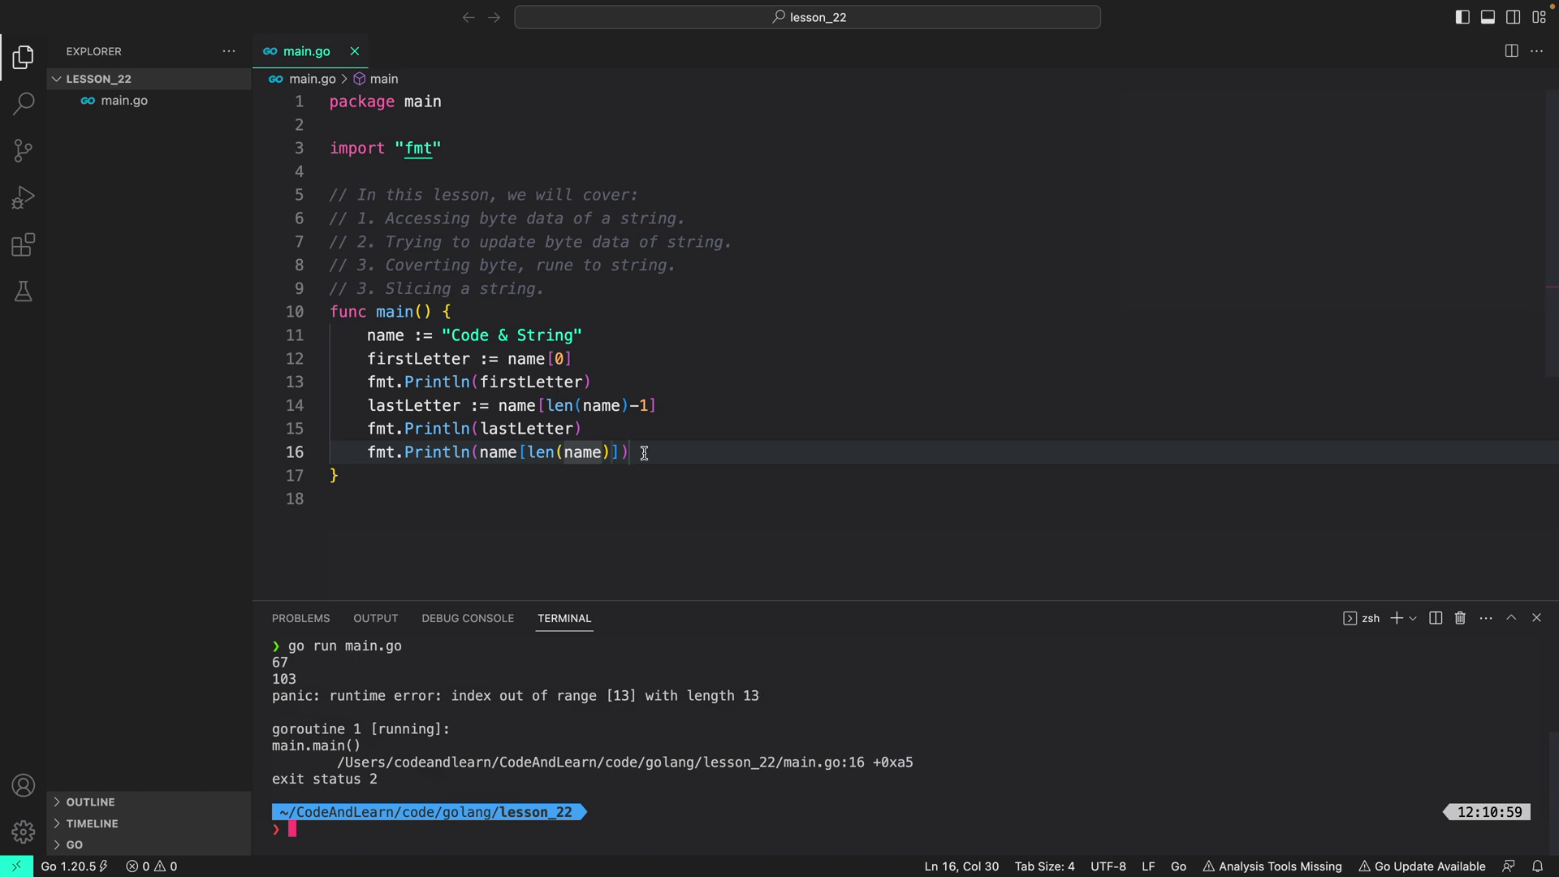
- Comment out the indexing code on lines 12–16
drag(645, 452, 332, 356)
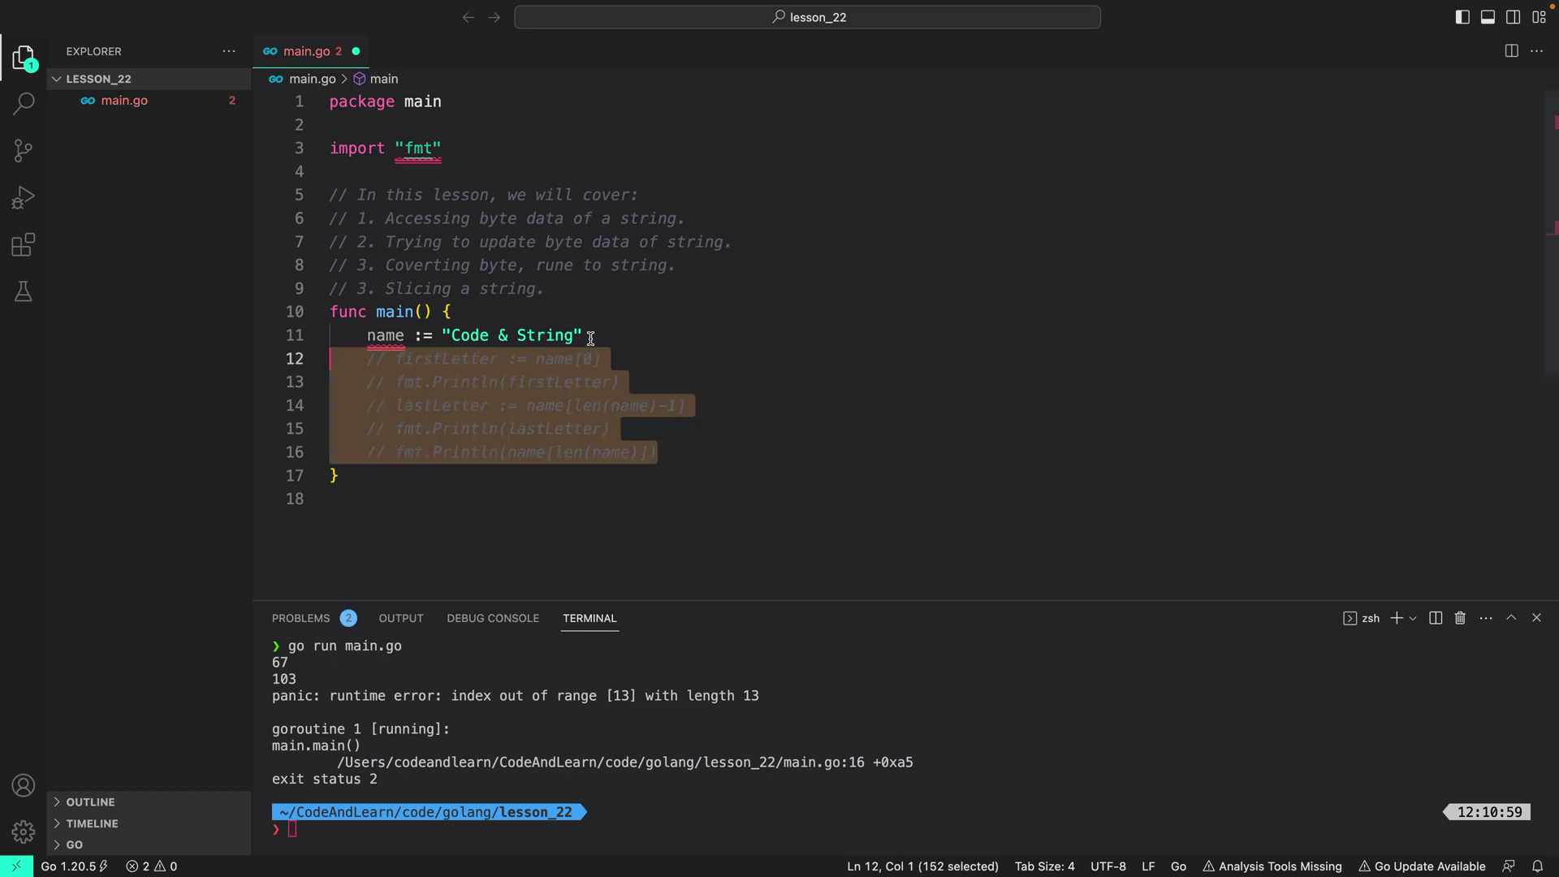
key(super+slash)
click(617, 333)
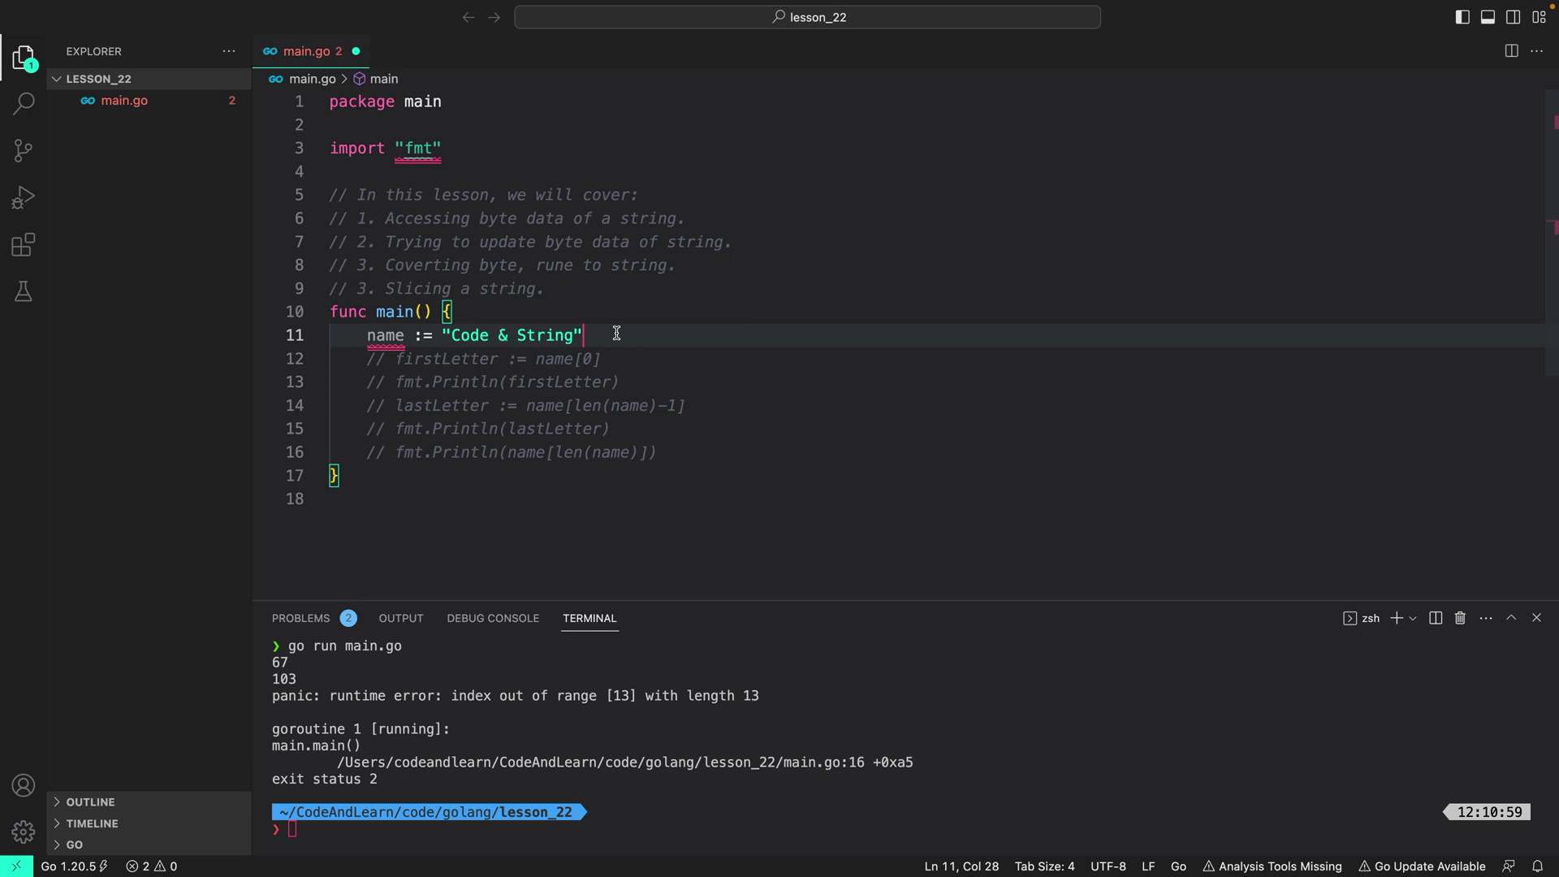
- Add name = "New" with a print of name, then comment out lines 12–13
key(Return)
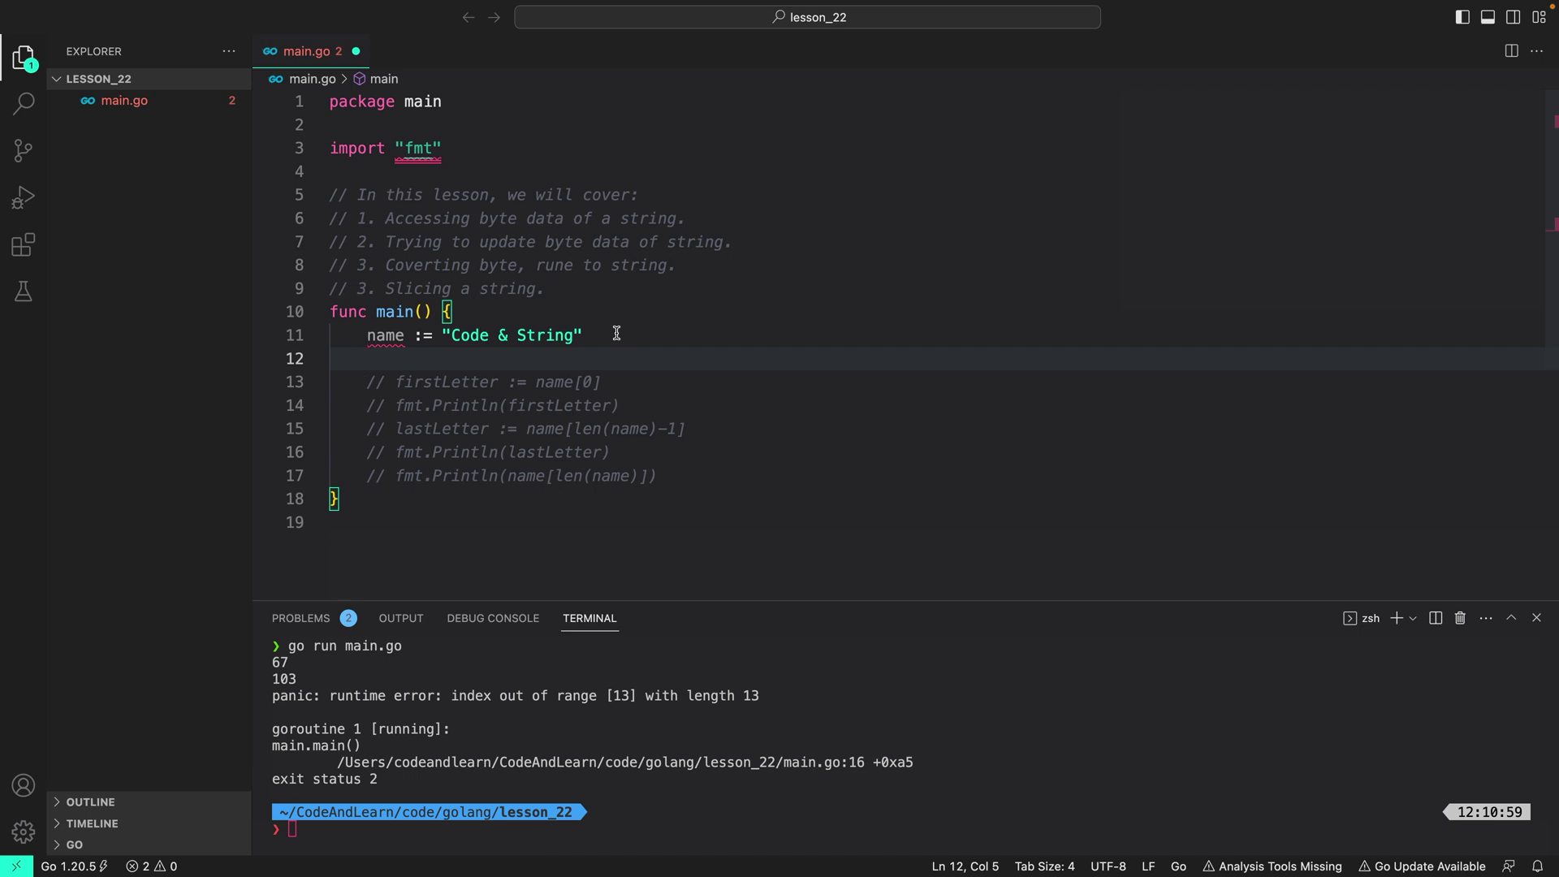
text(na)
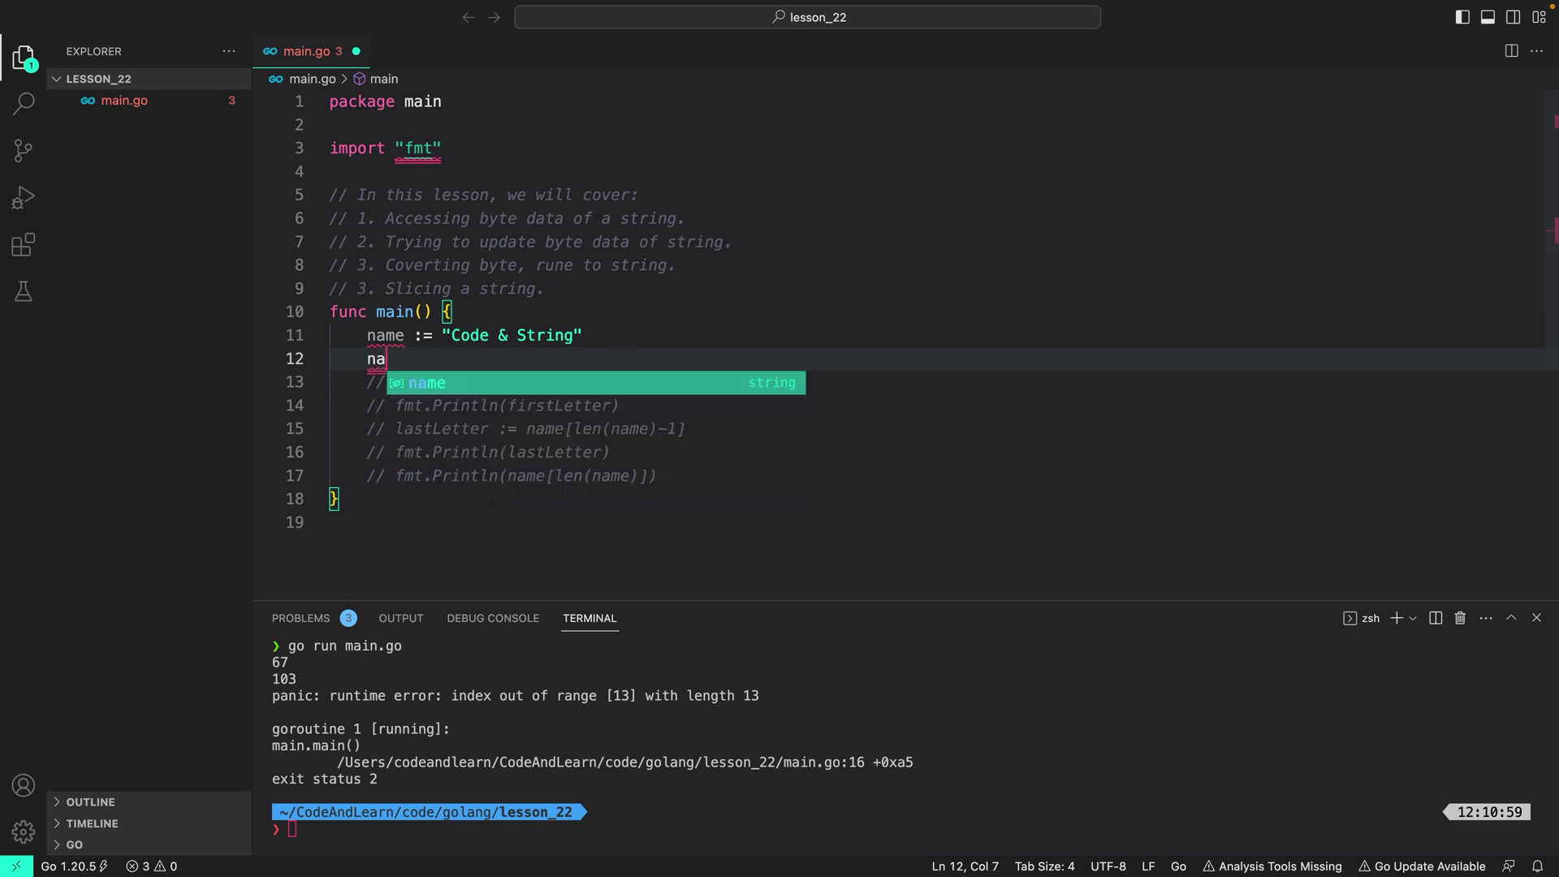
key(Return)
text([)
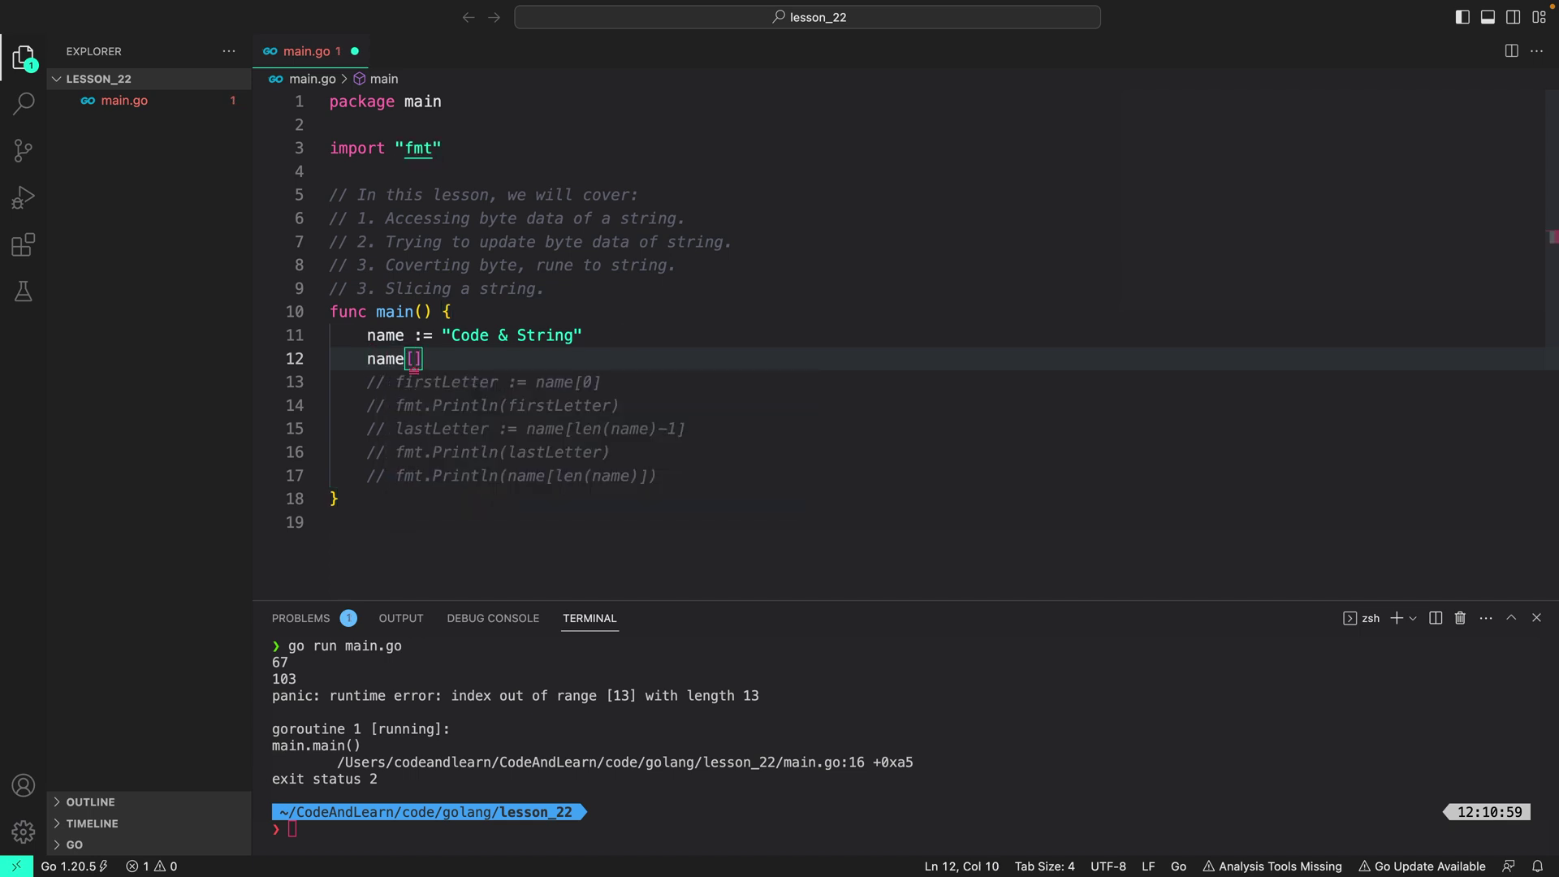
text(0)
key(Right)
text(= ')
text(a)
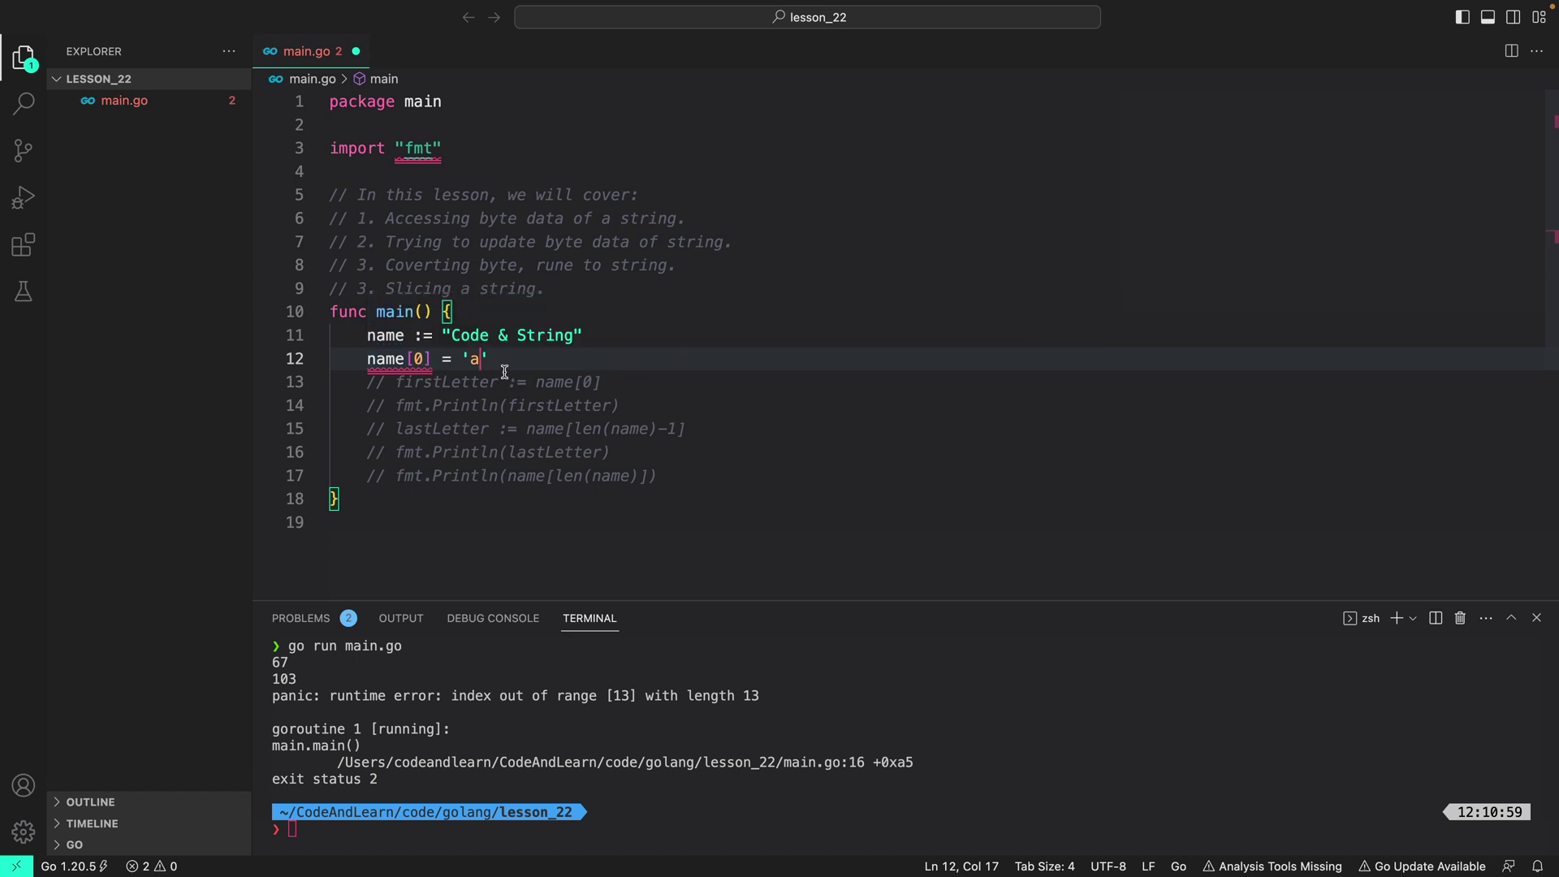
double_click(388, 334)
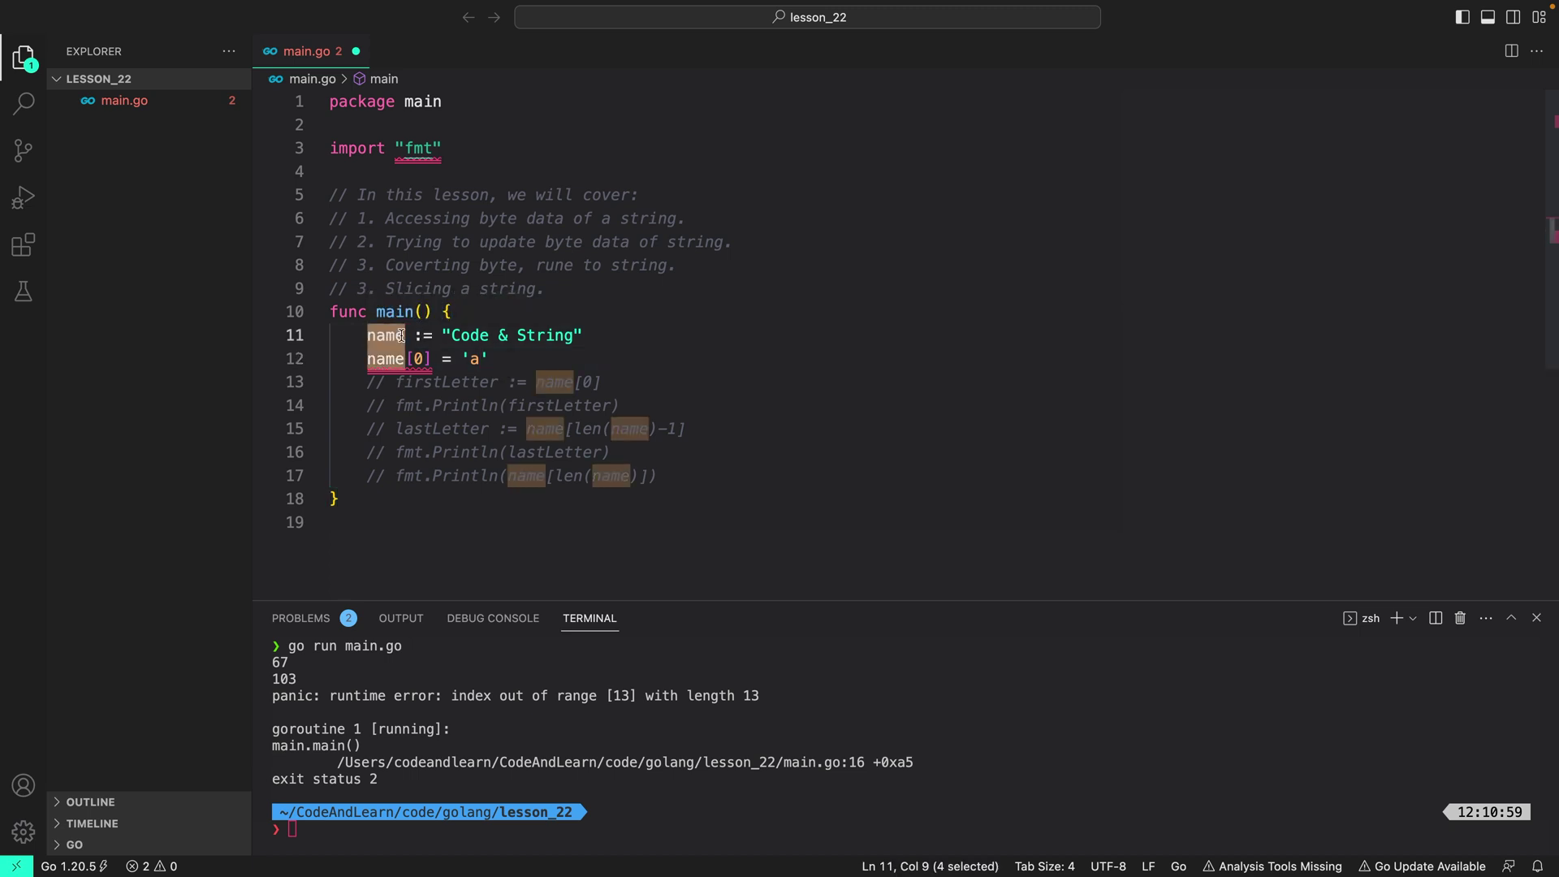
drag(490, 358, 378, 358)
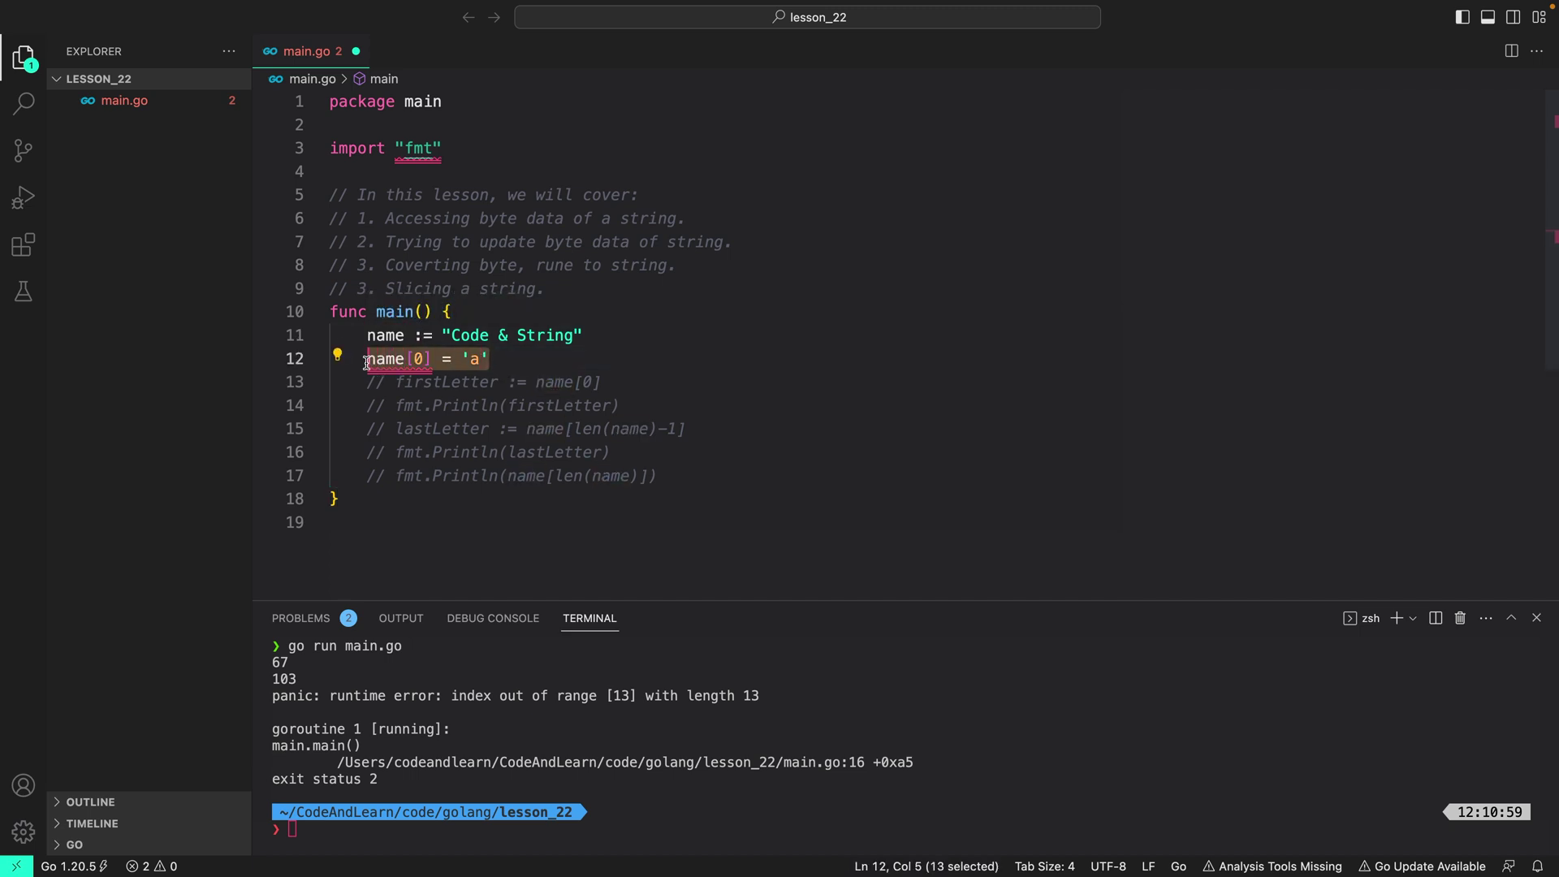
text(me )
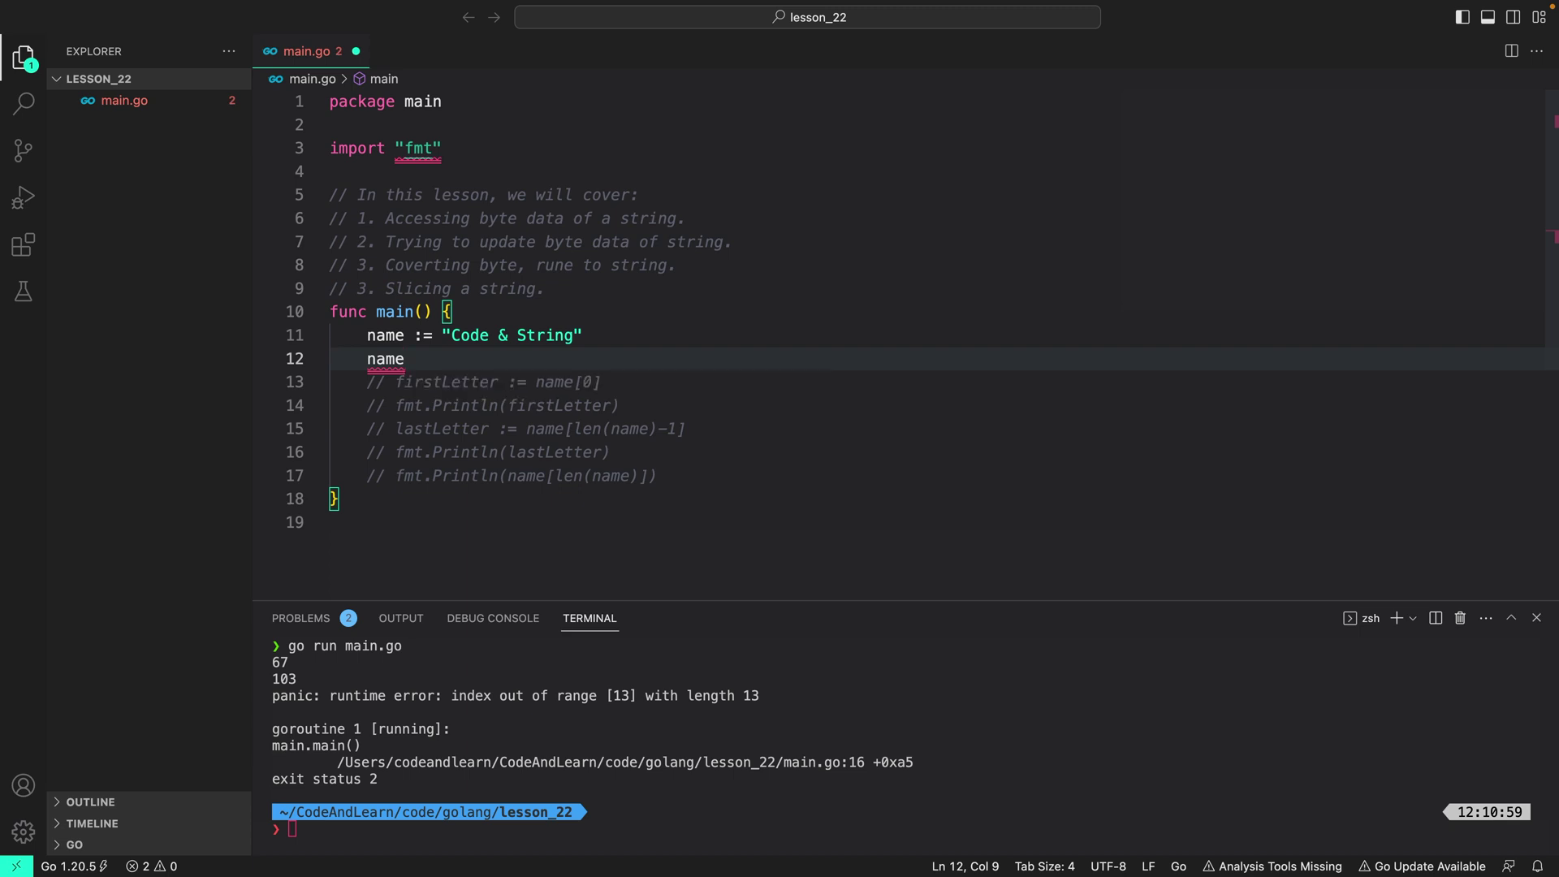
text(= "New)
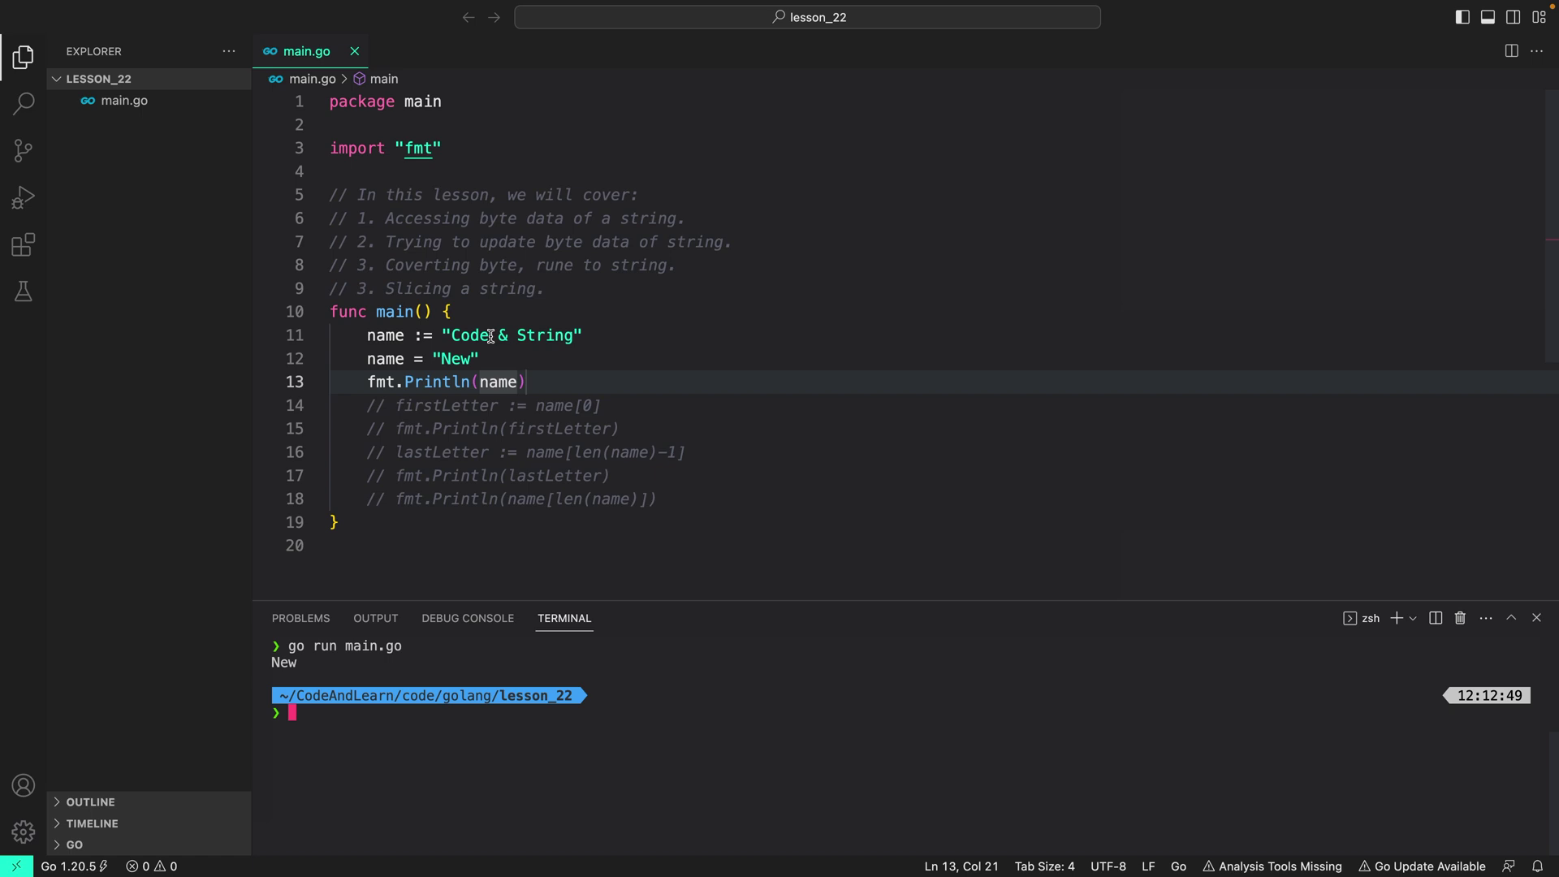
drag(555, 380, 332, 358)
key(super+slash)
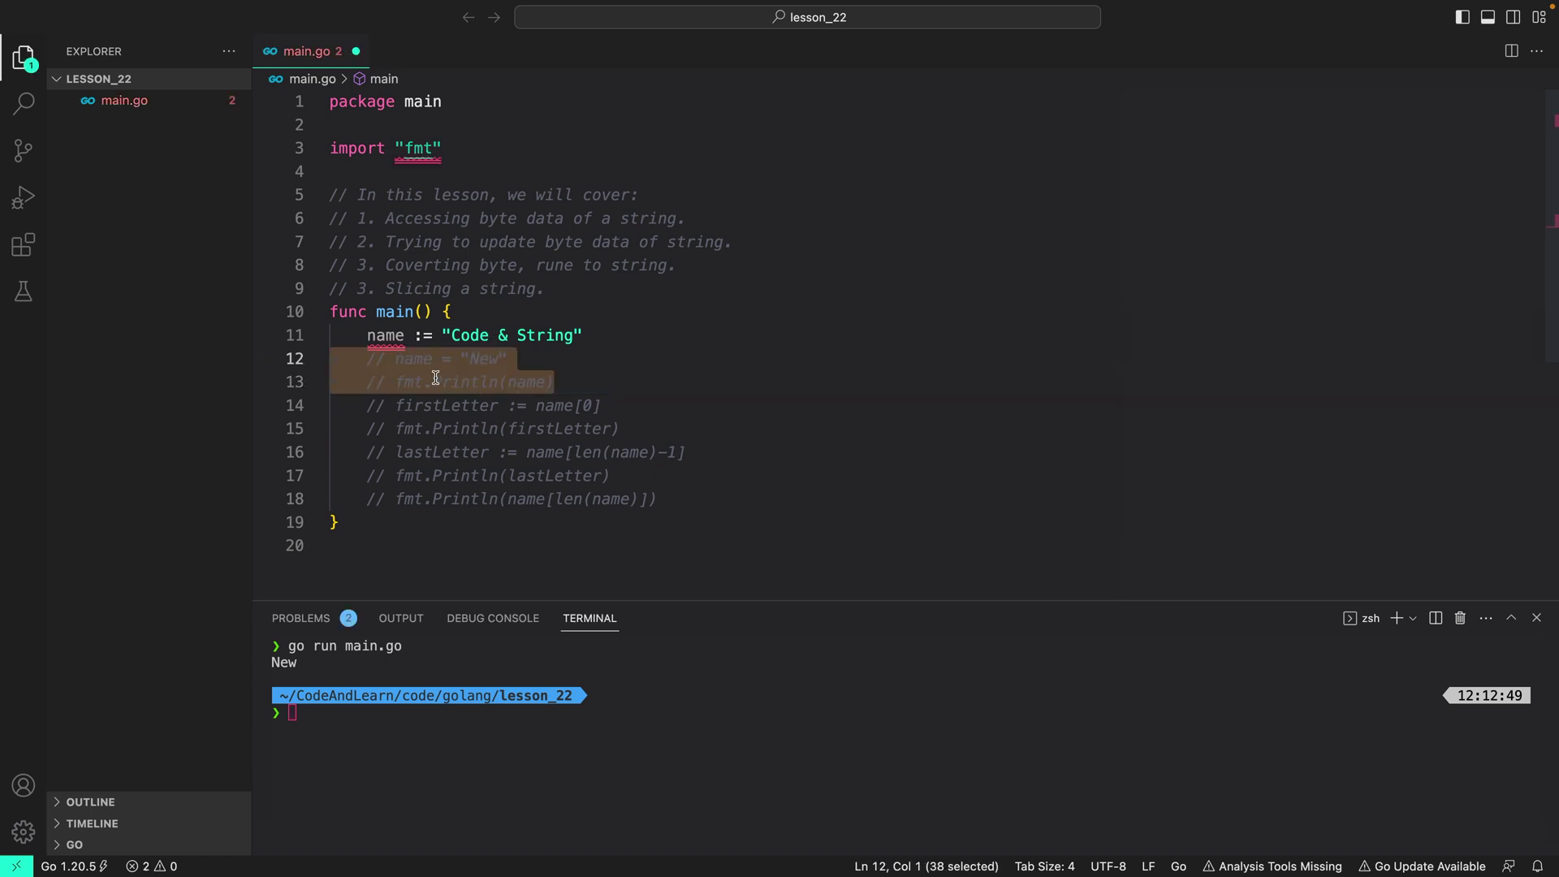
- Add firstLetter := name[0] and fmt.Println(string(firstLetter))
click(601, 335)
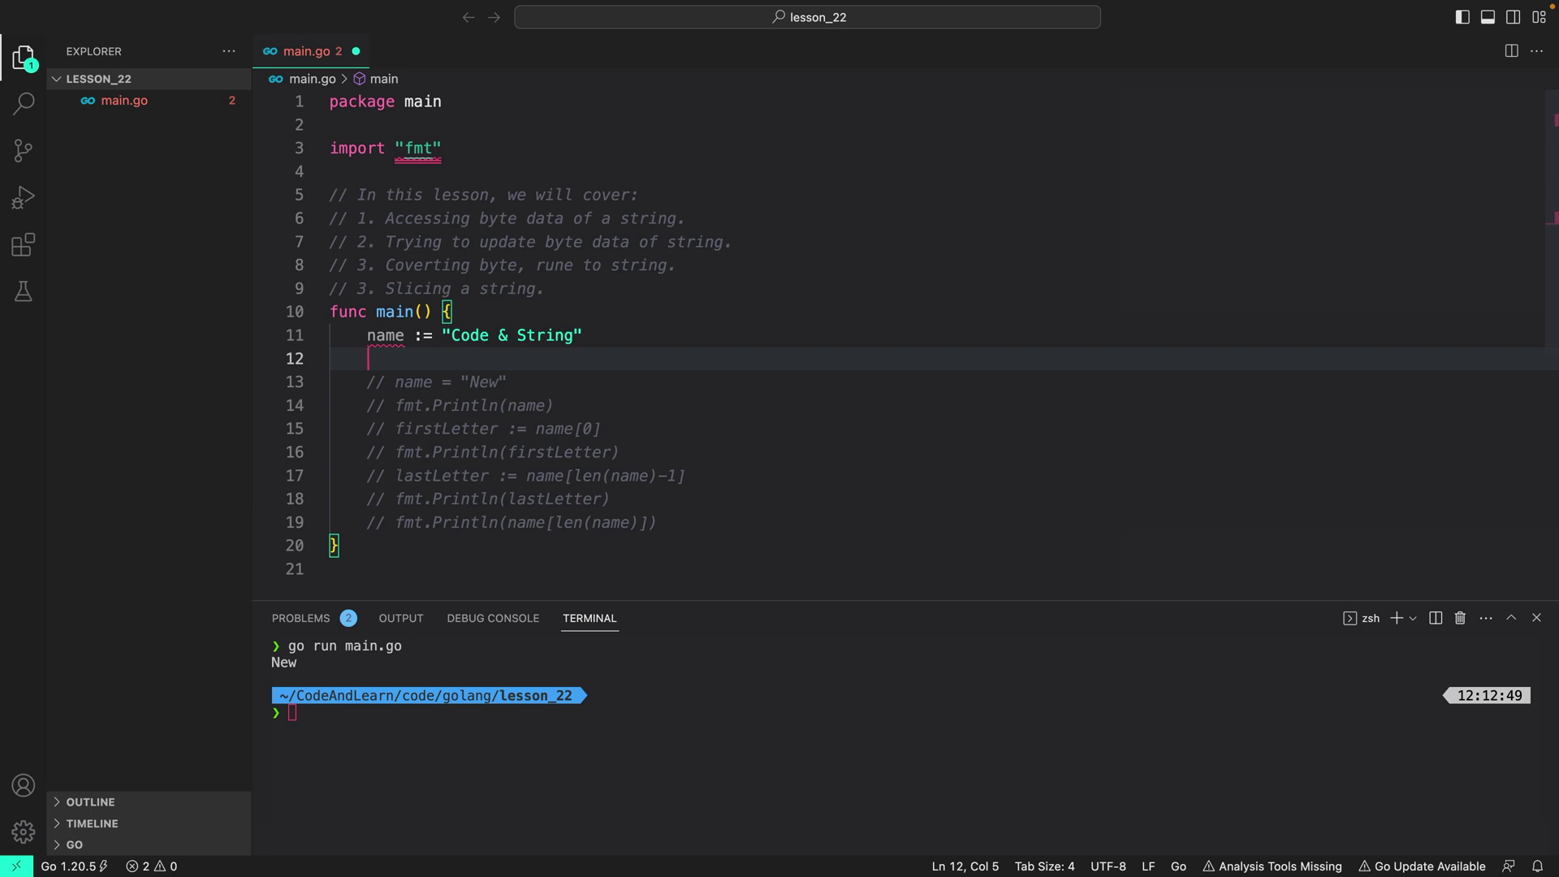
text(fir)
text(stLetter := name[0)
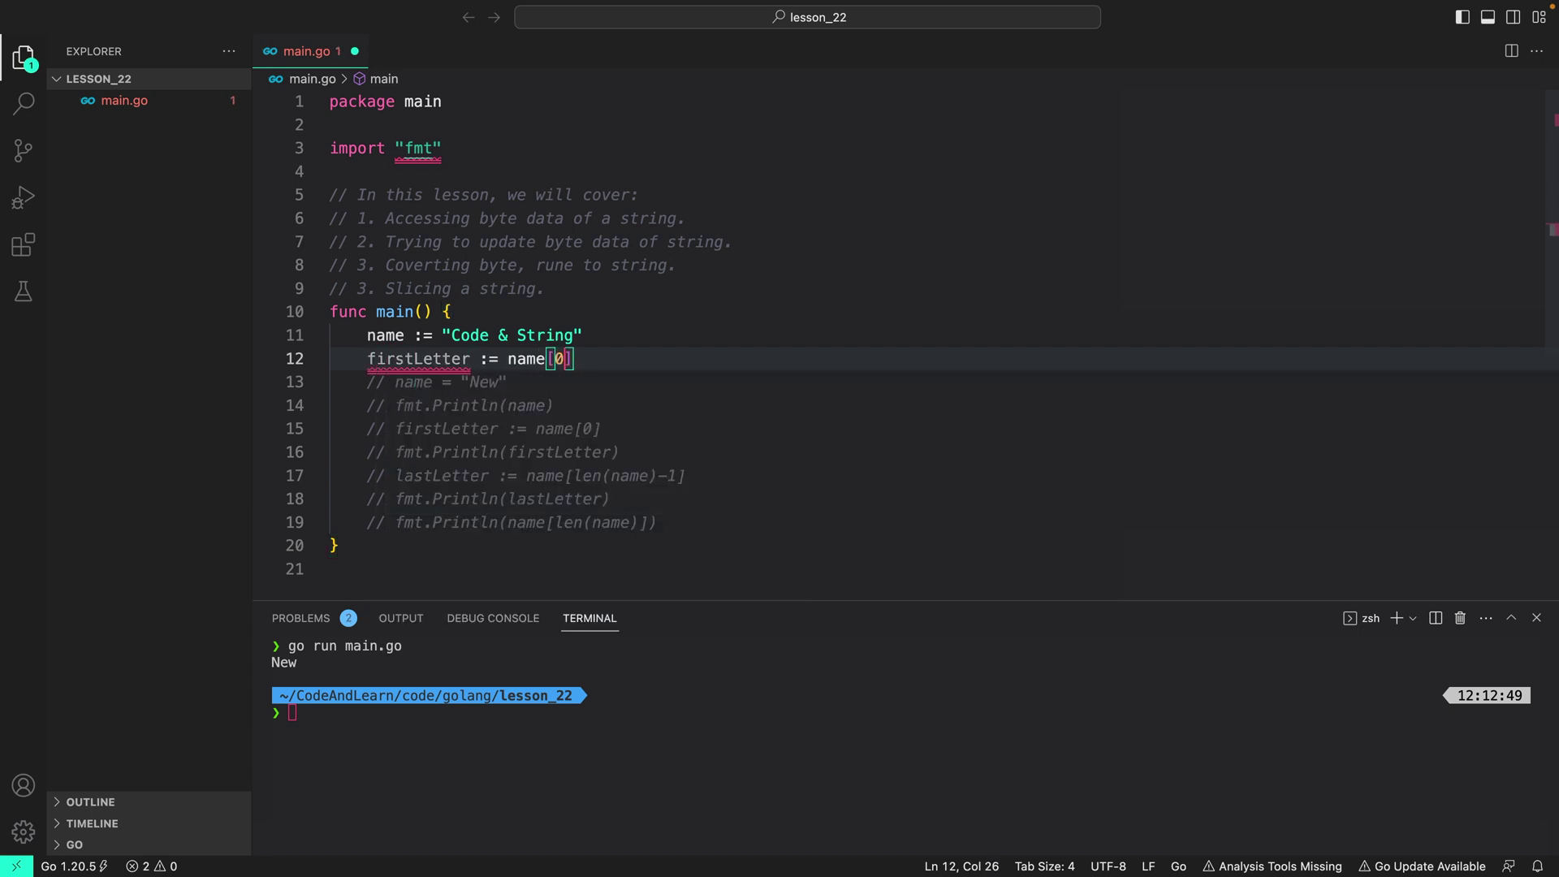
key(Right)
key(Right)
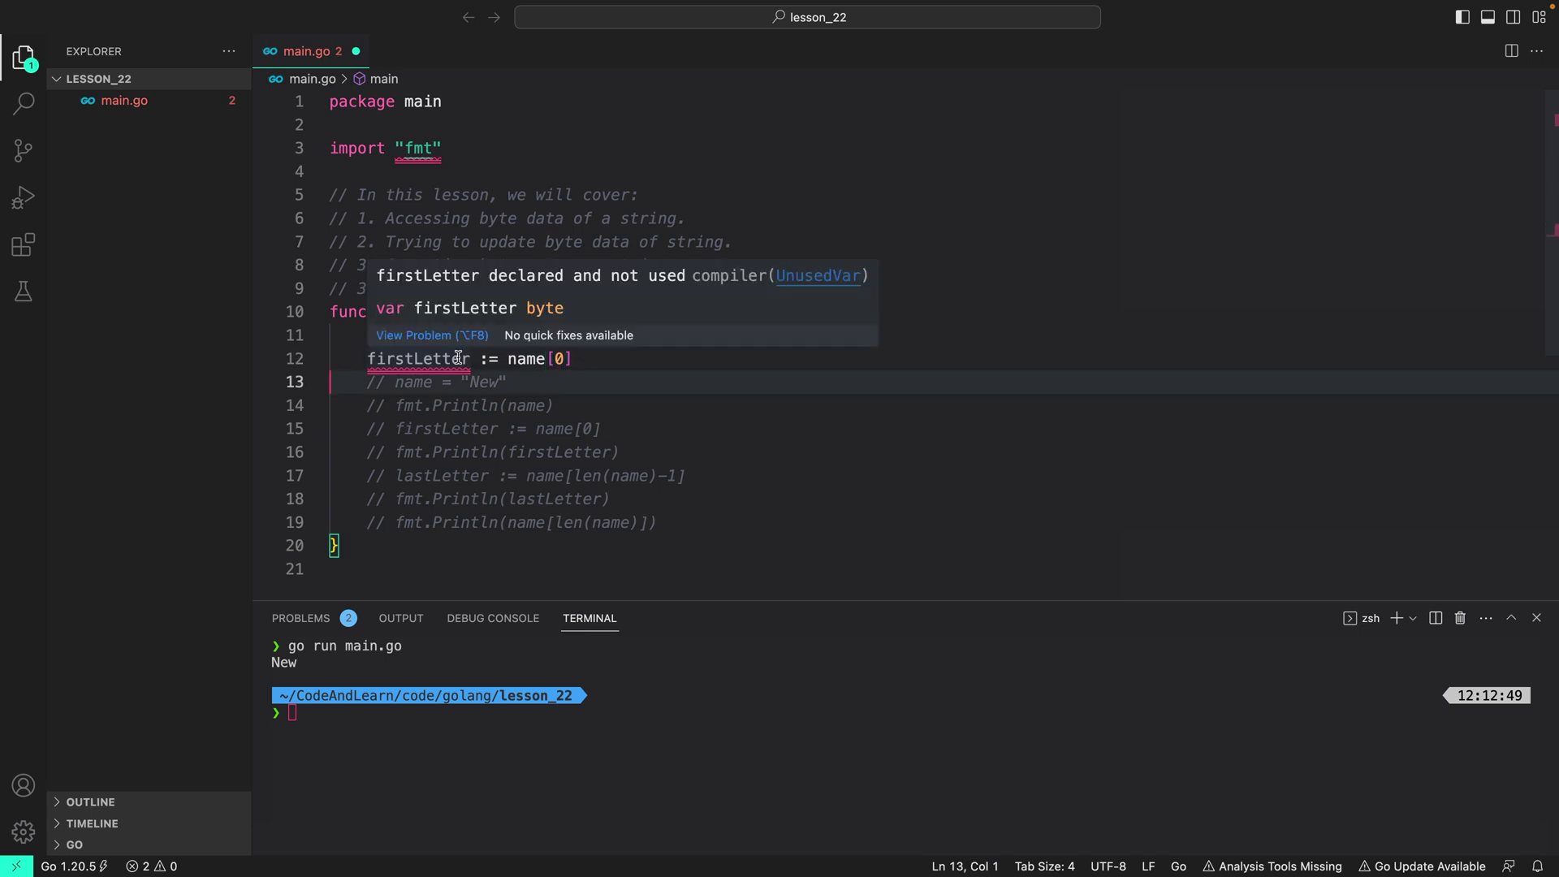
click(578, 359)
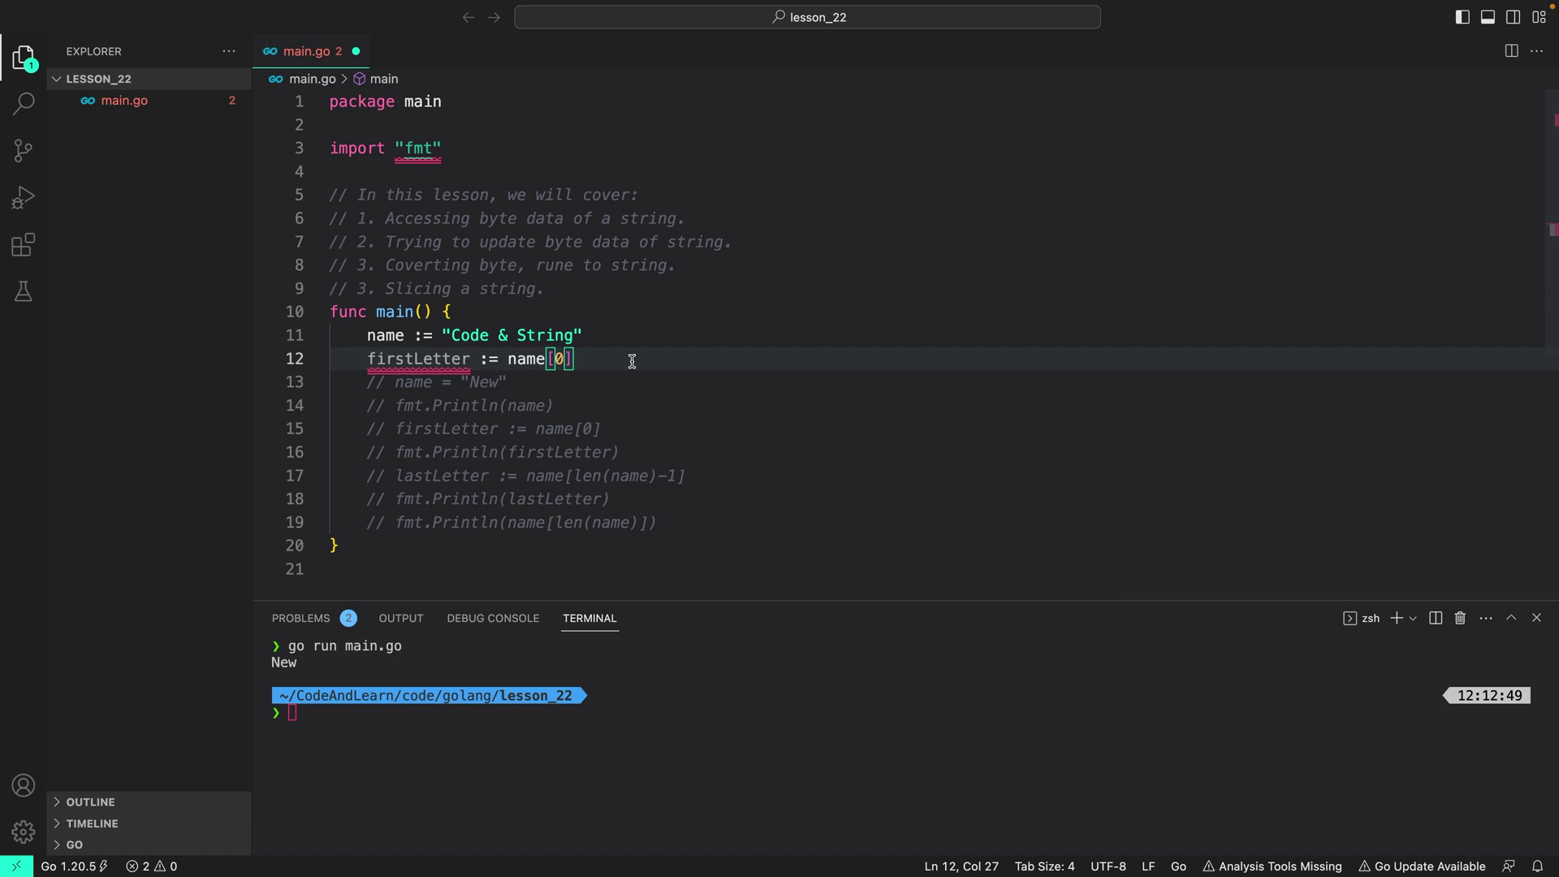
key(Return)
text(fmt)
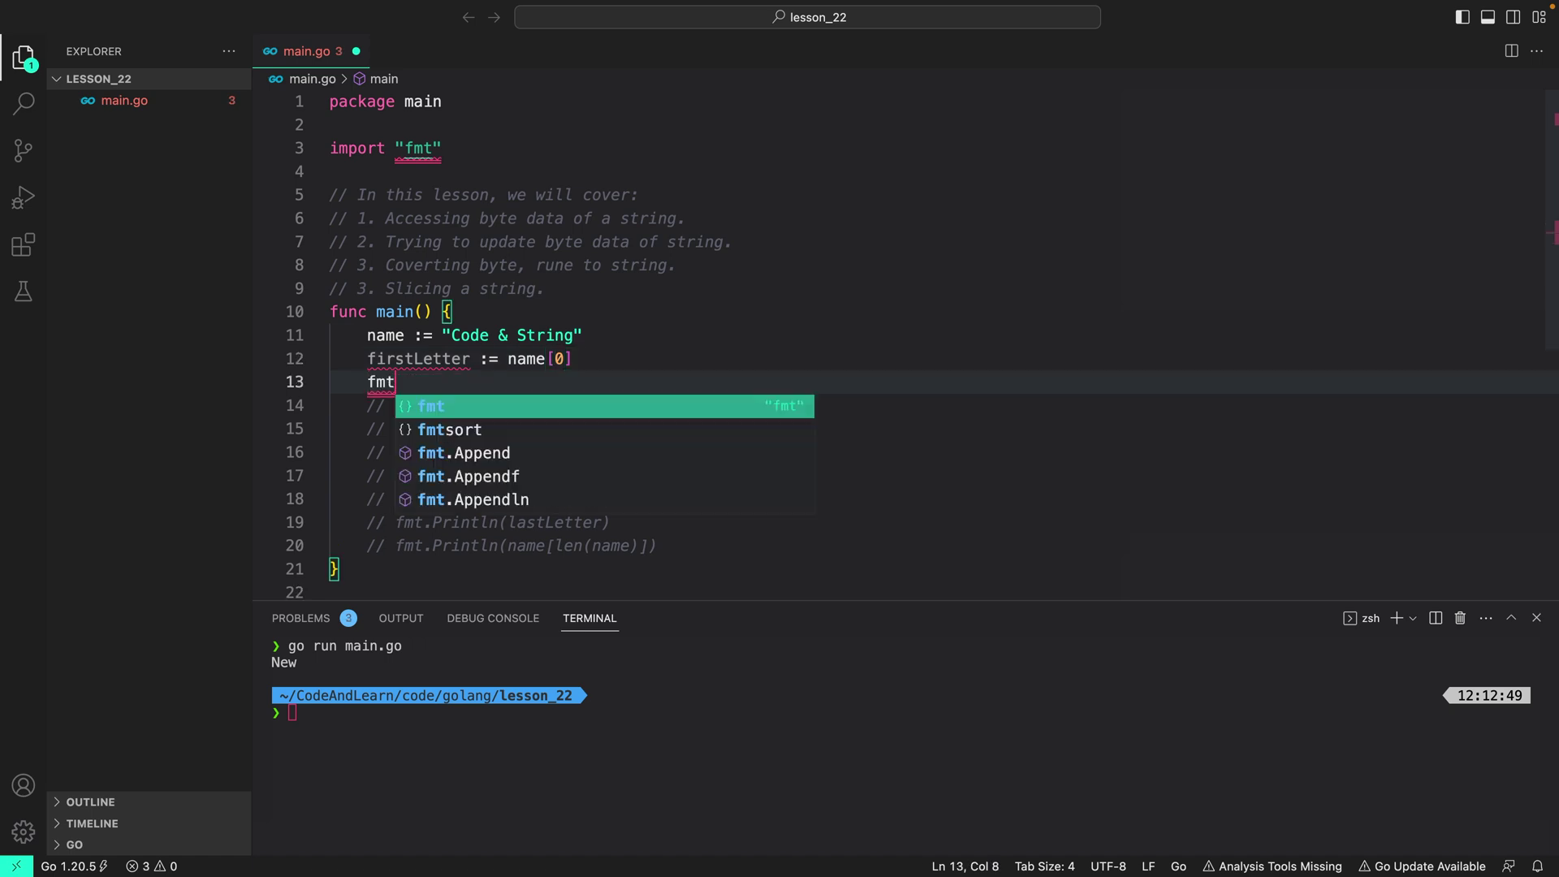
text(.Pr)
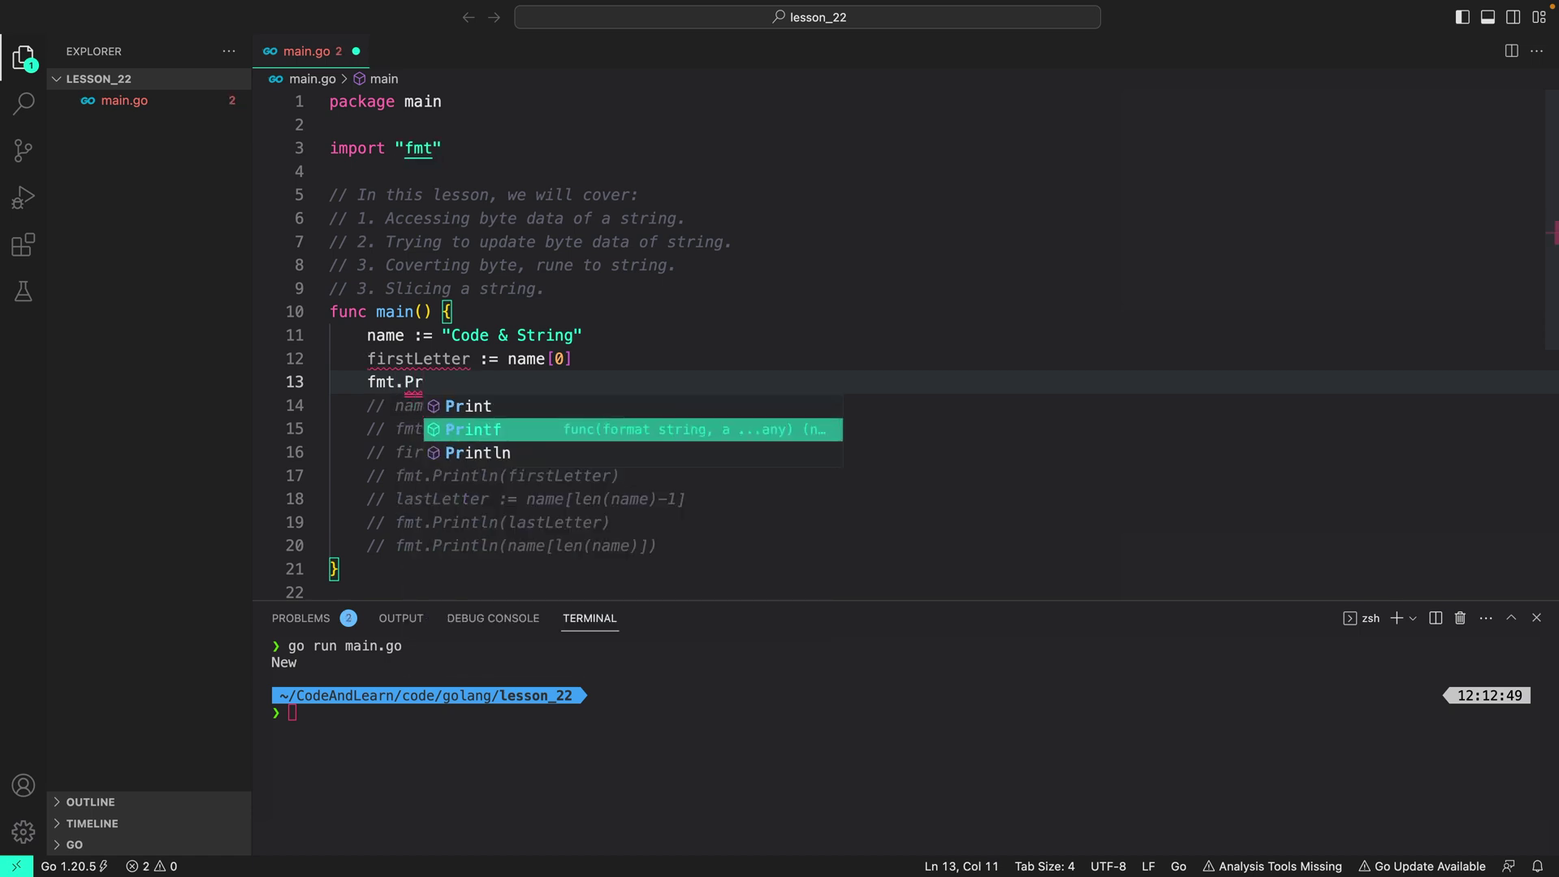
text(intln(string()
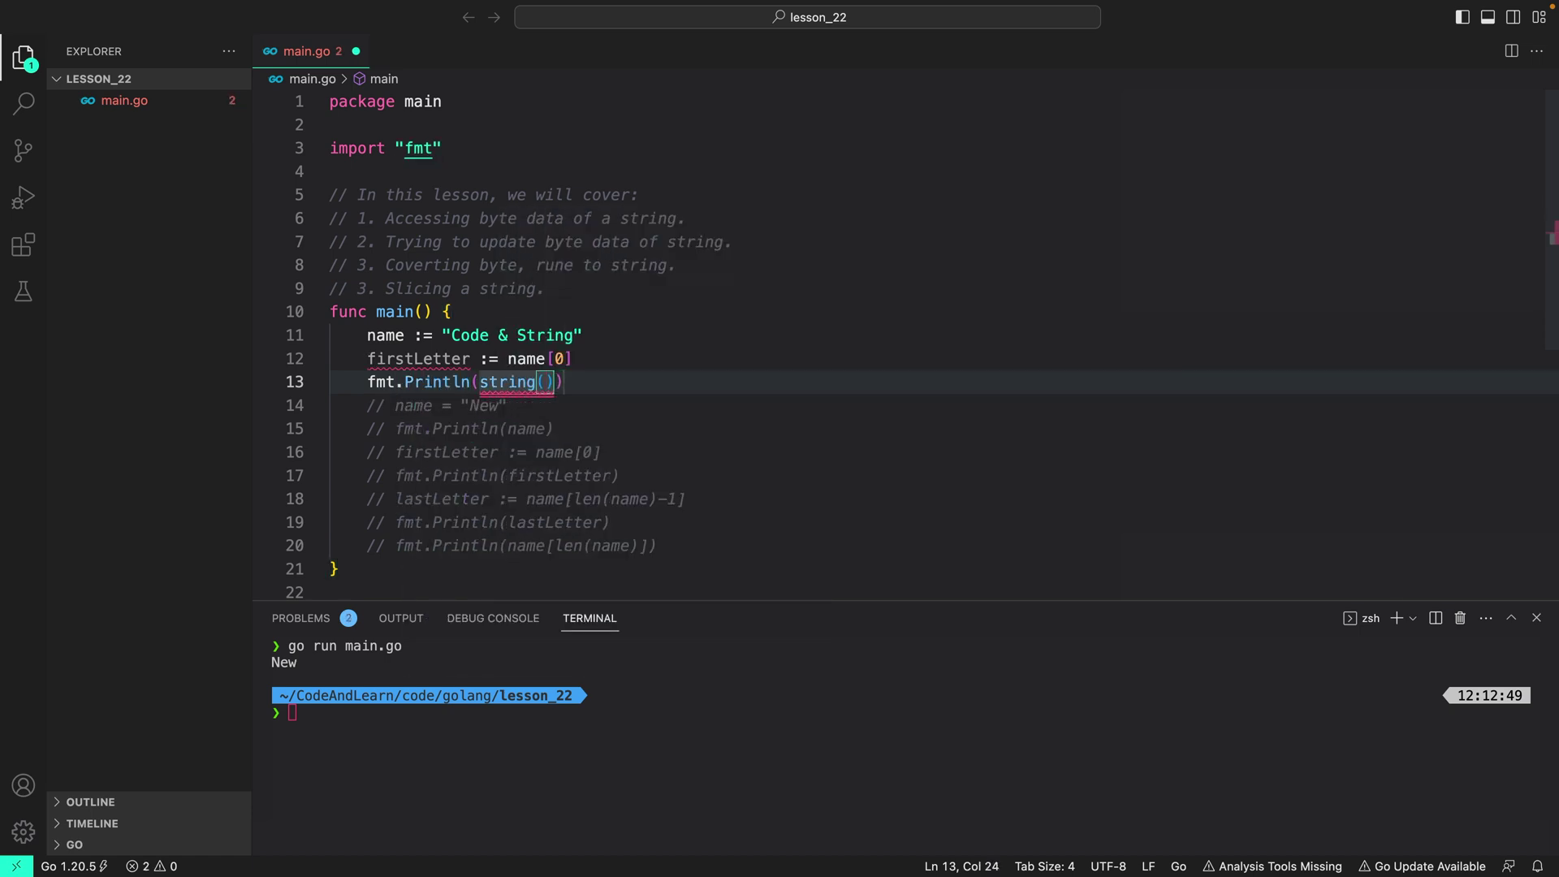
text(firstLetter)
- Save and run main.go so it prints C, then add a blank line after line 12
key(super+s)
click(689, 685)
key(super+k)
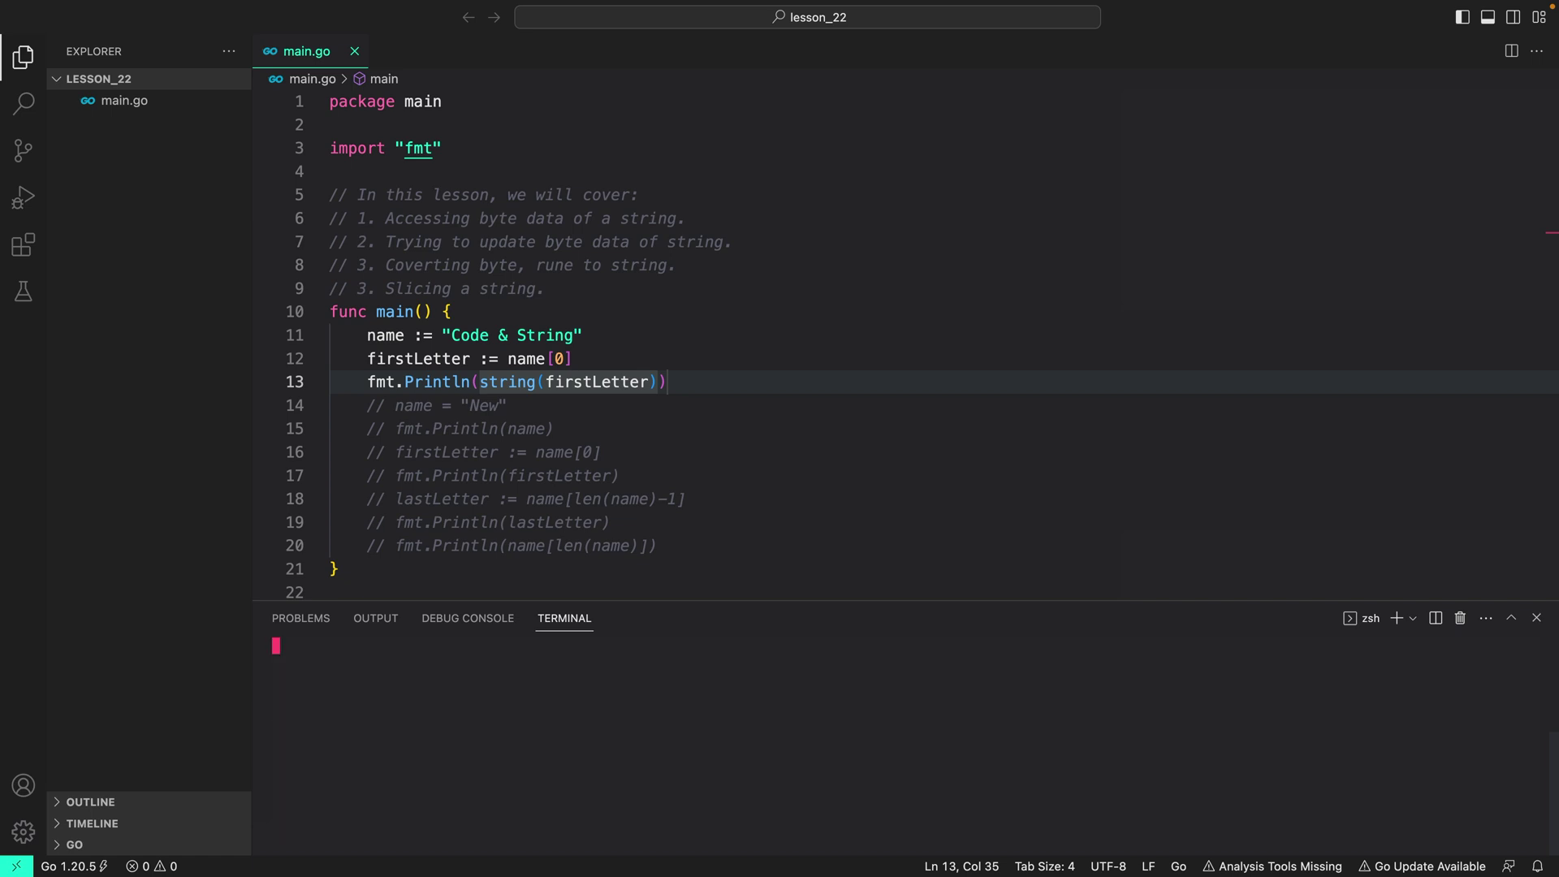
text(go run main.go)
key(Return)
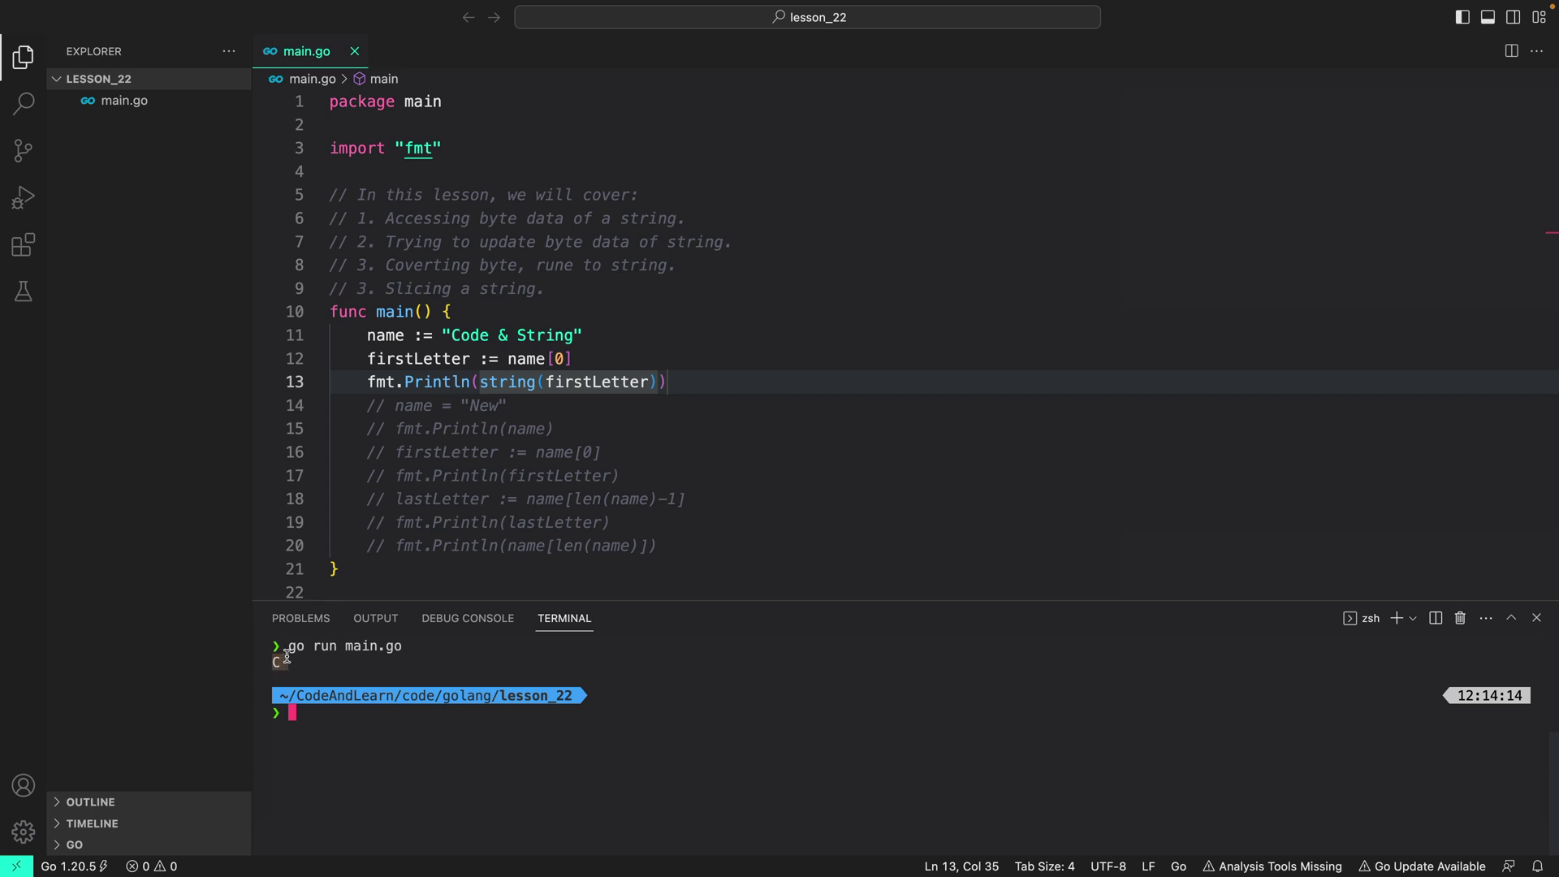
click(578, 358)
key(Return)
key(Return)
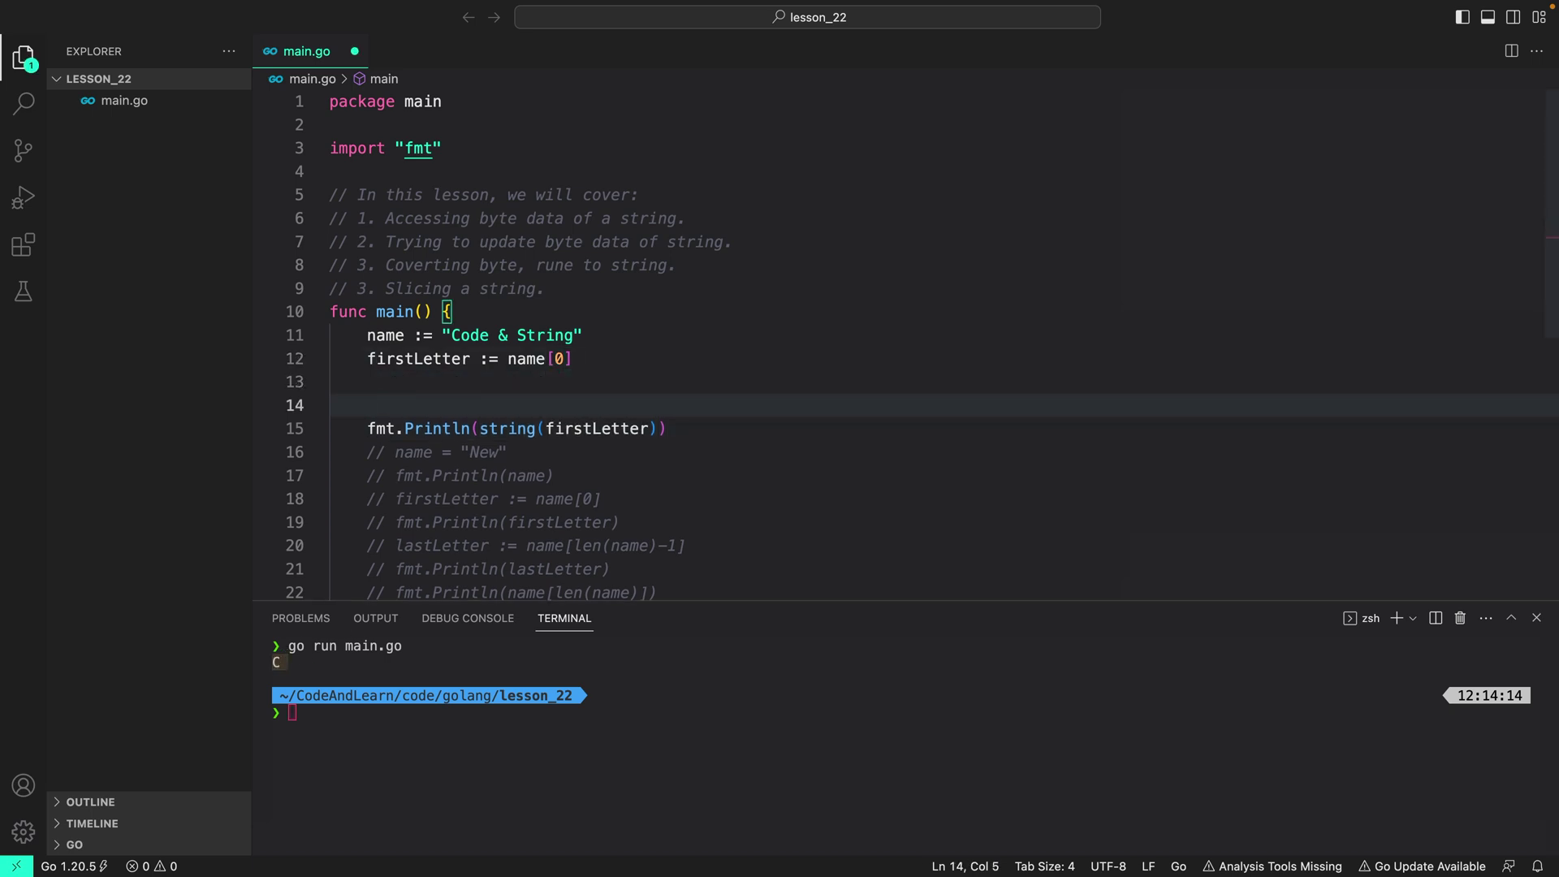
text(var)
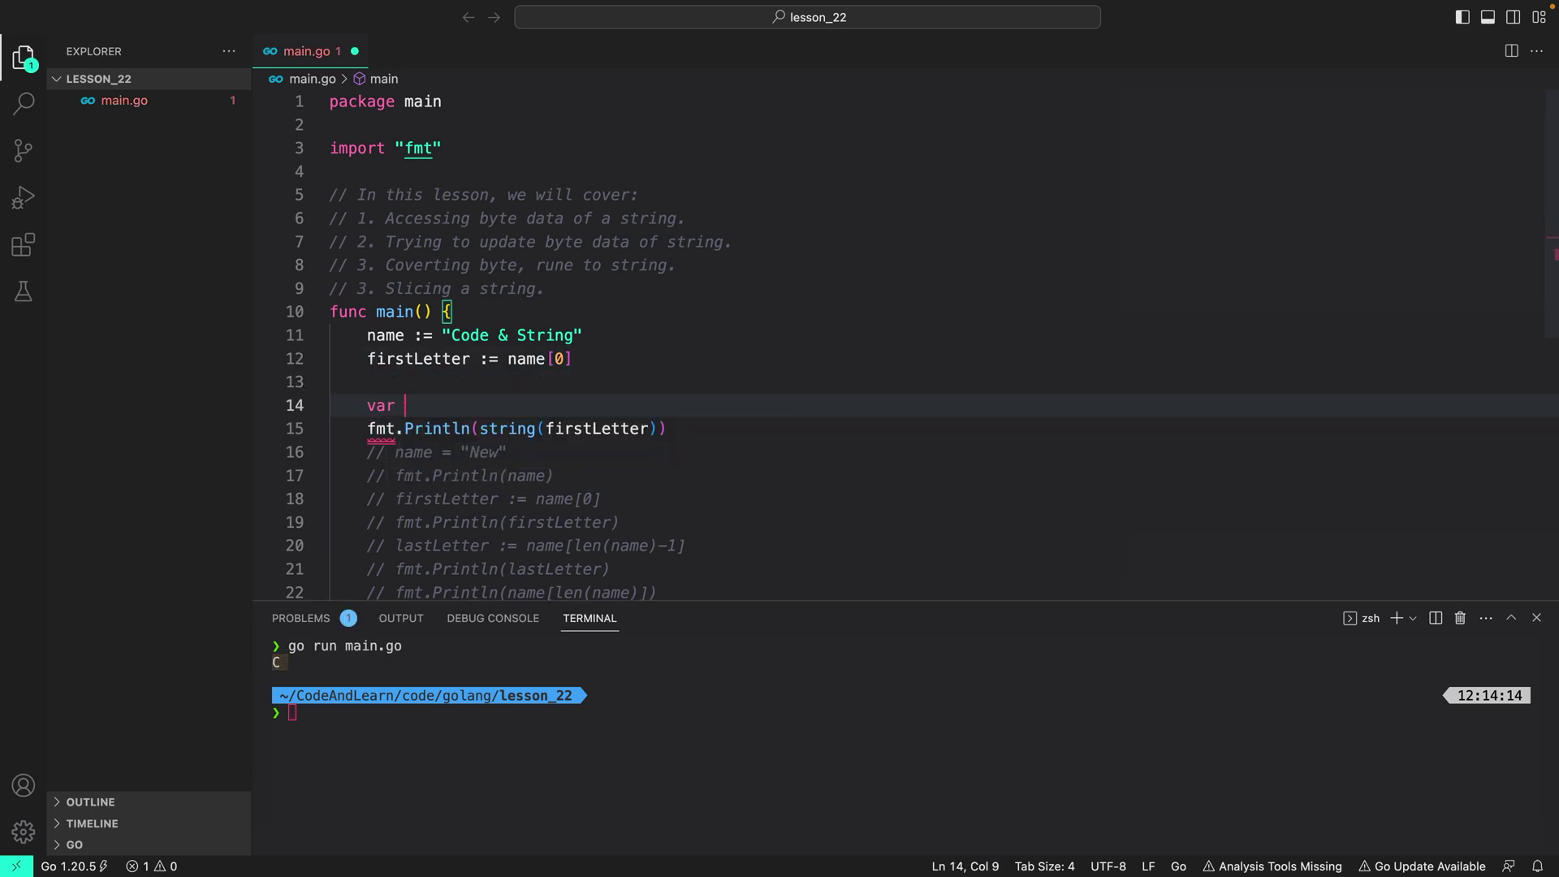
text( b rune =)
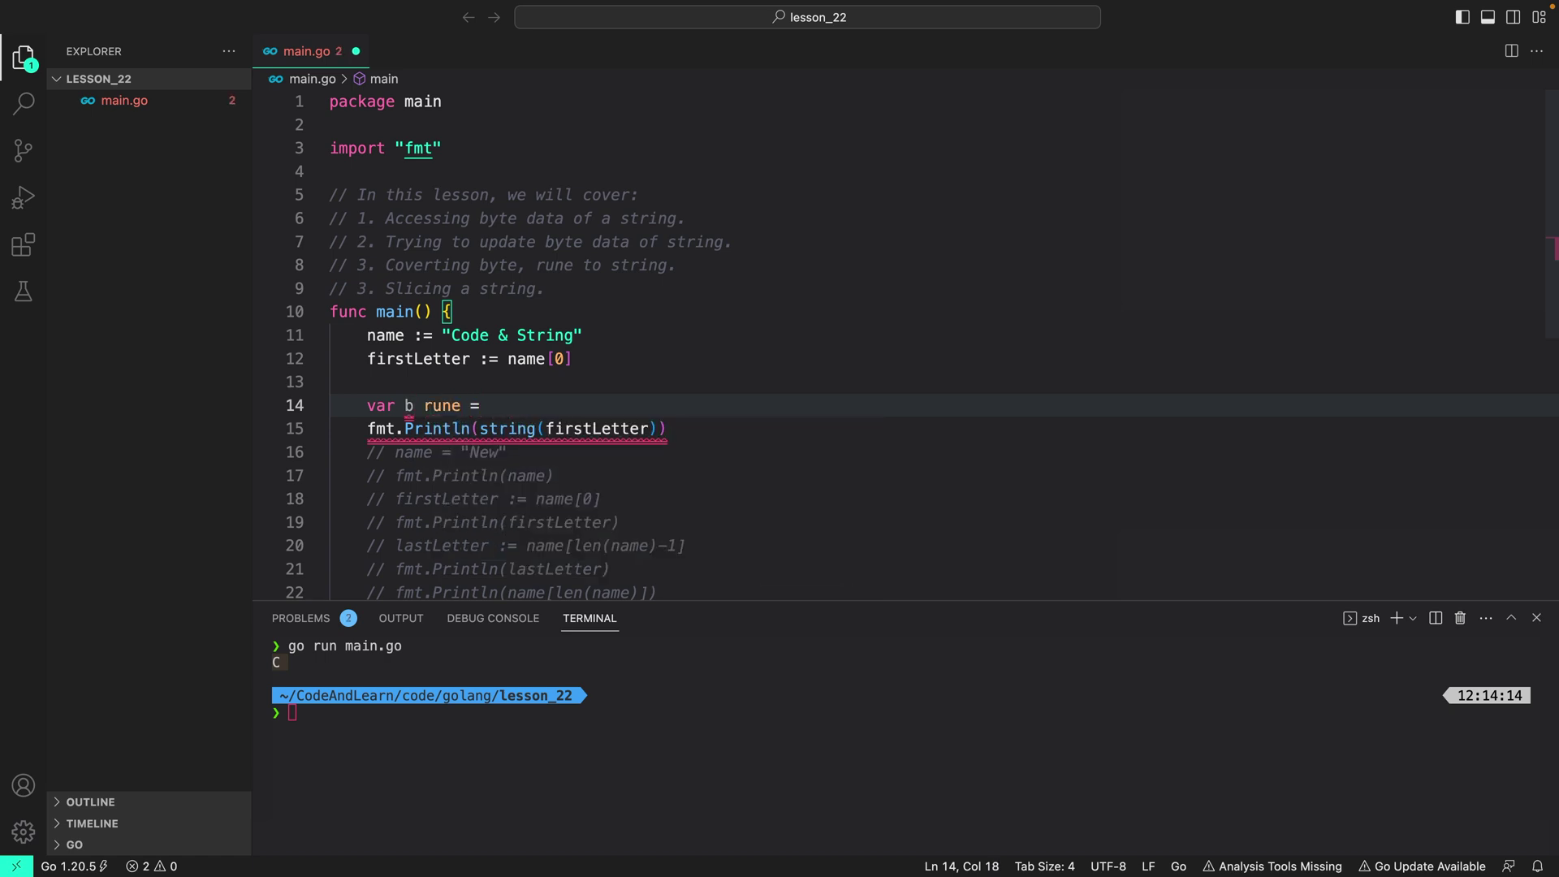
text( 'x)
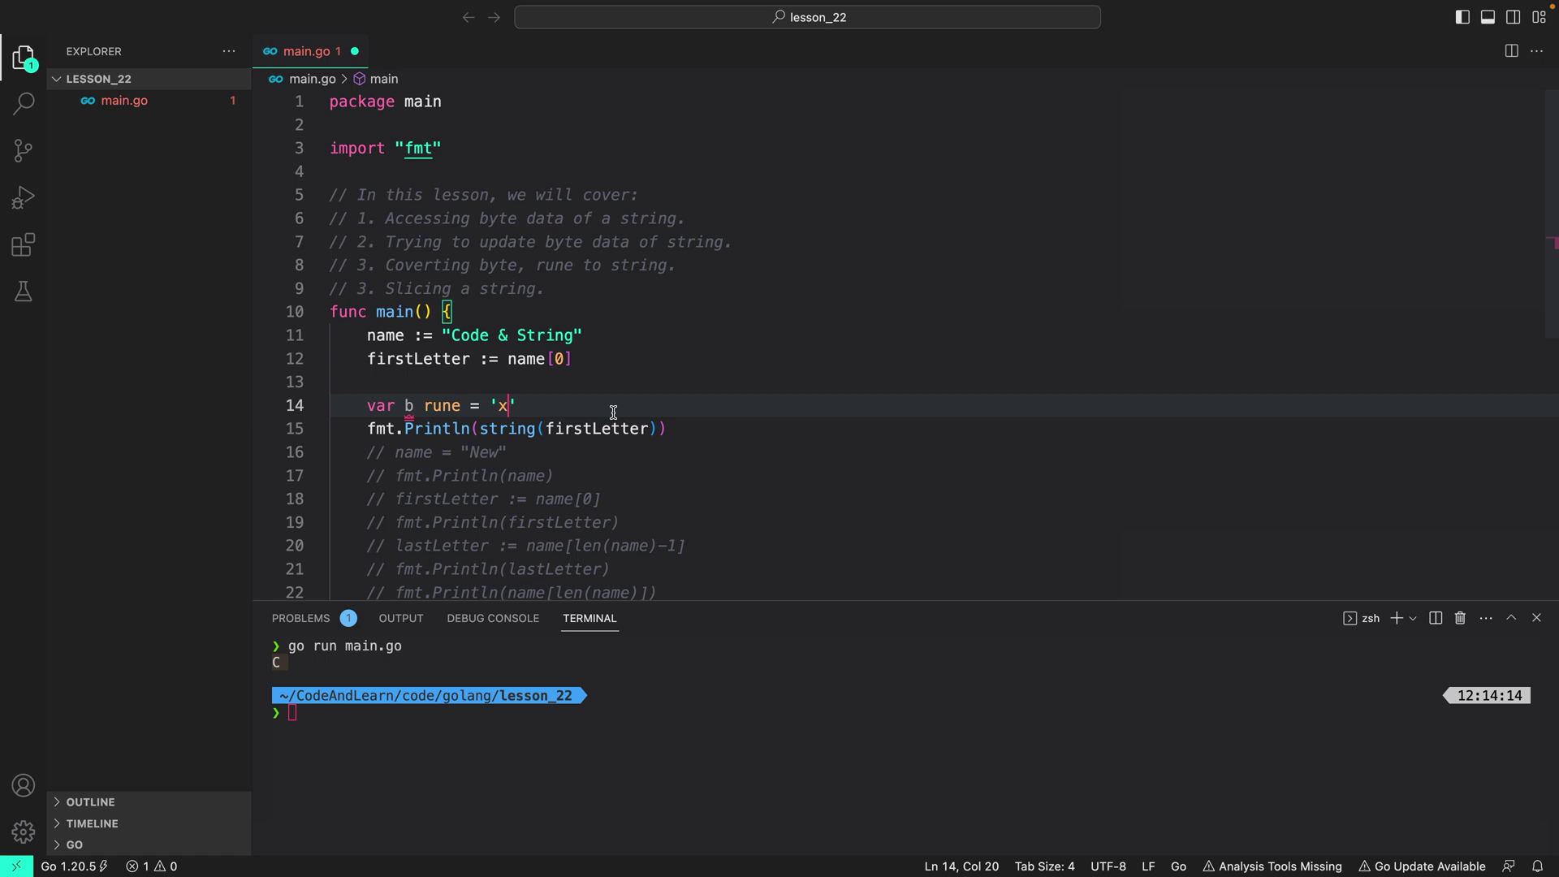
- Duplicate the print line and swap its argument to b, printing string(b)
click(674, 428)
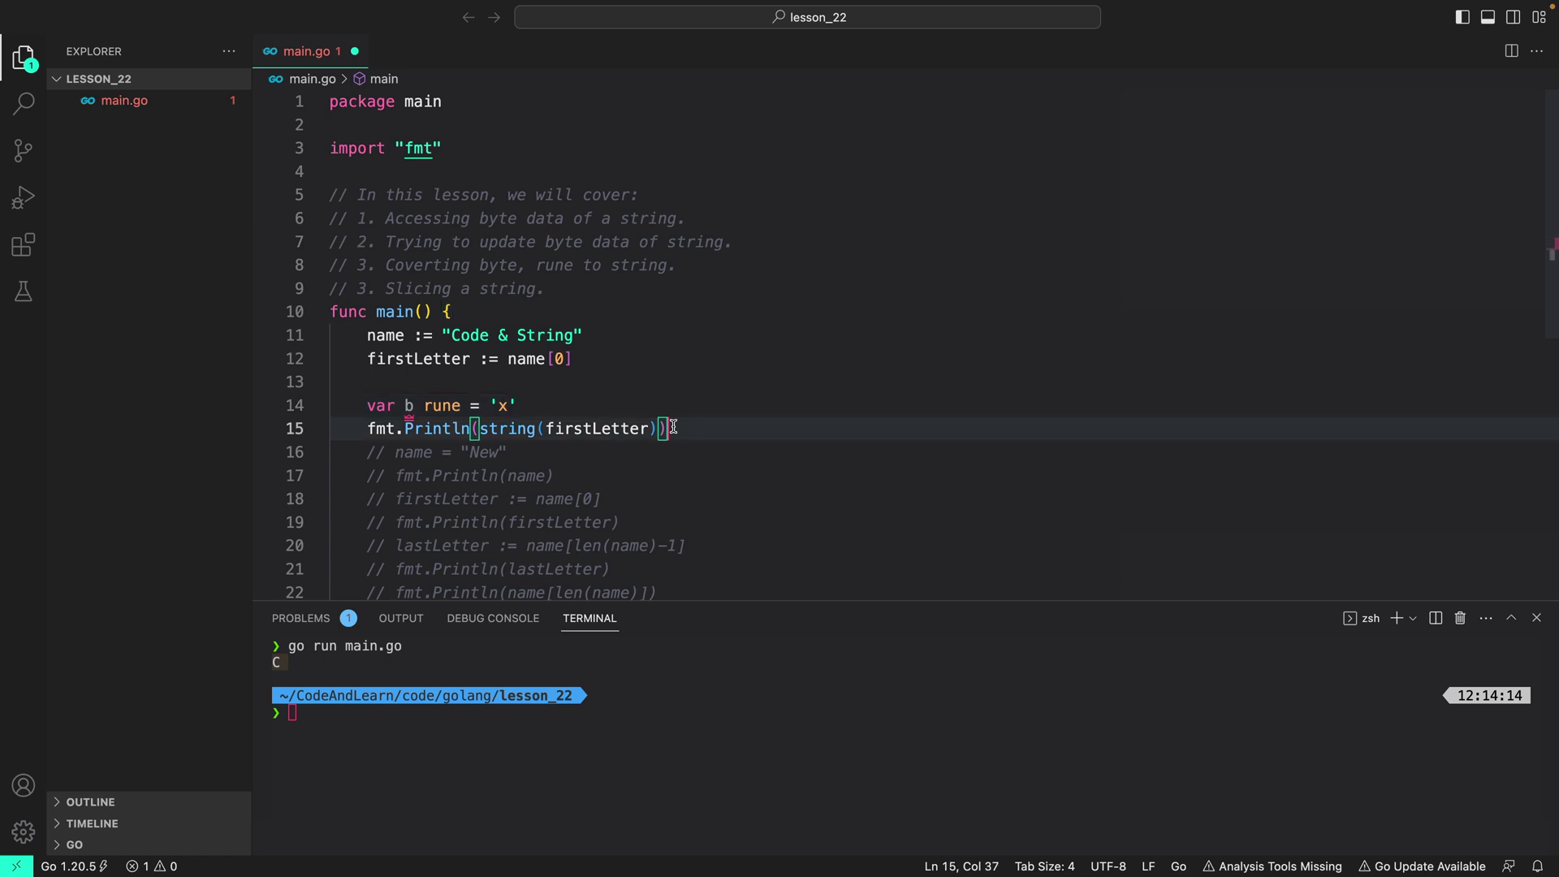
key(shift+alt+Down)
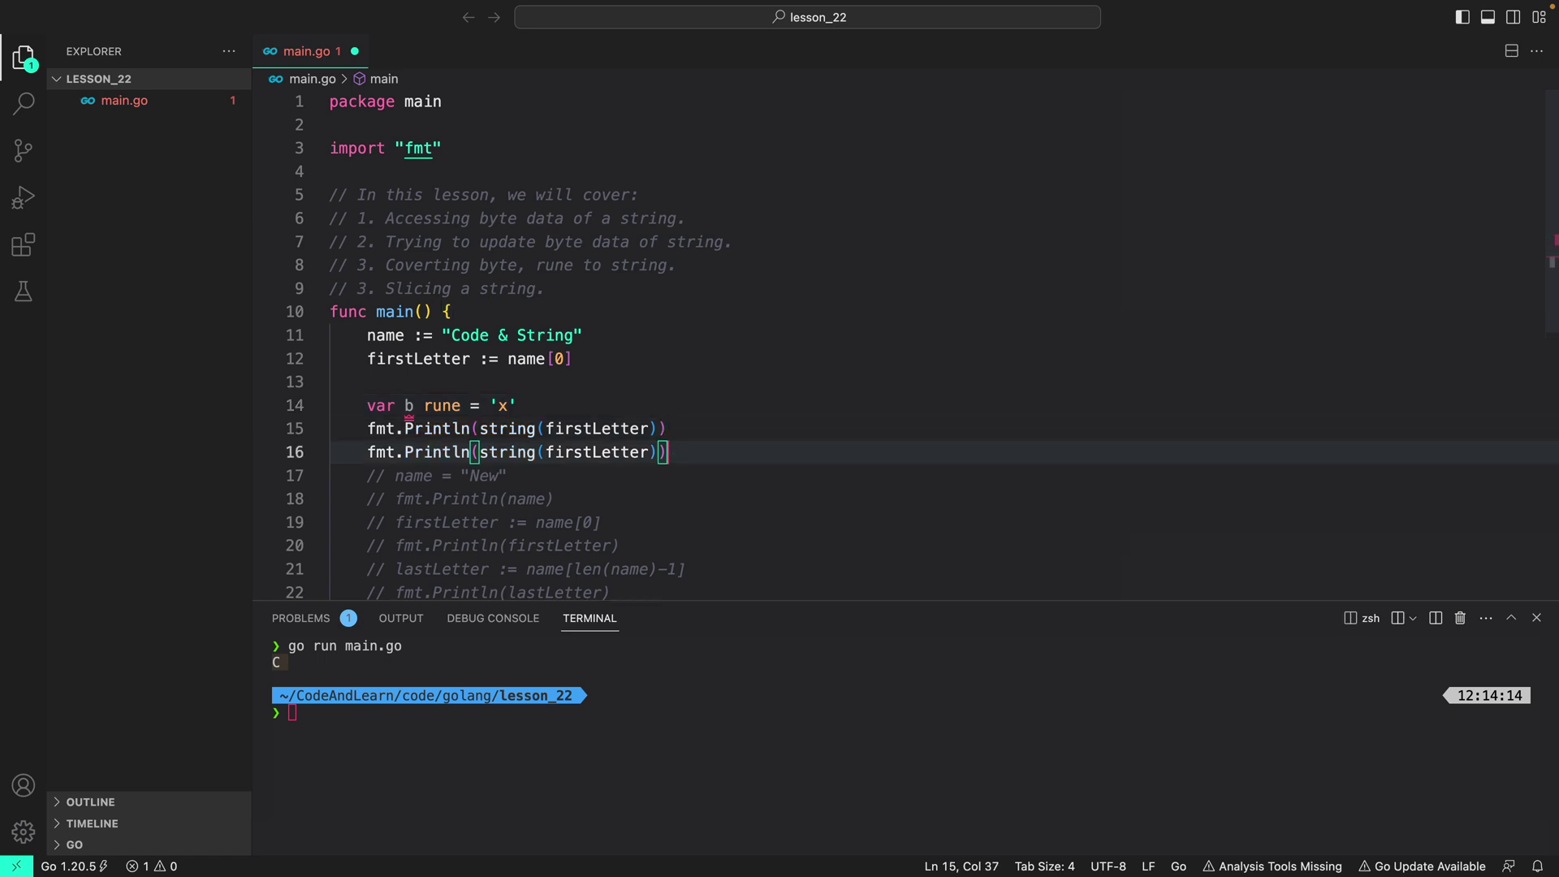
double_click(572, 448)
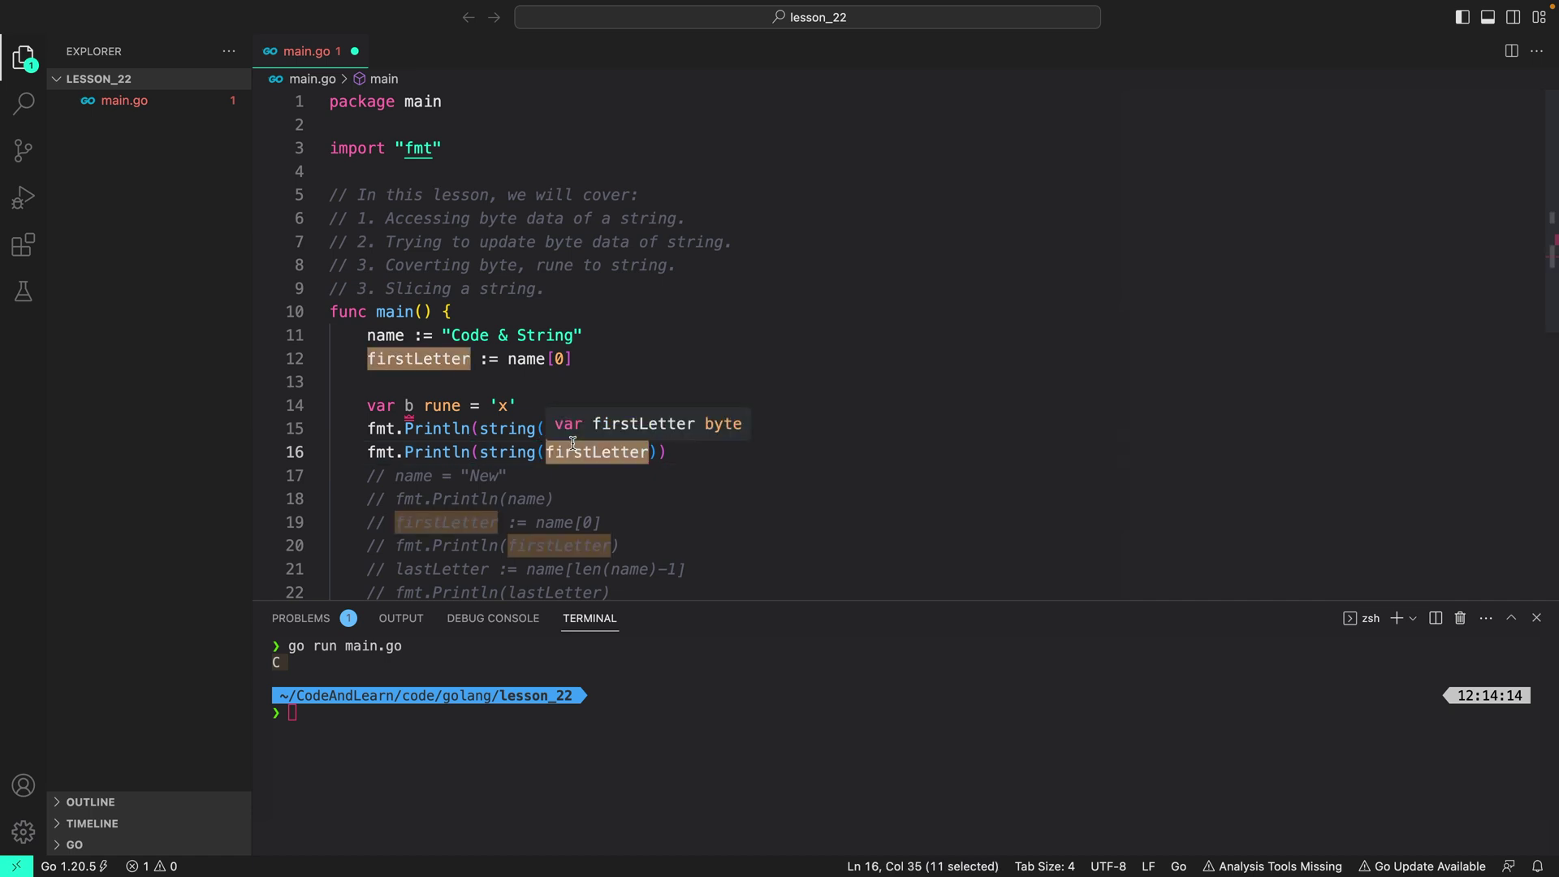
key(BackSpace)
text(b)
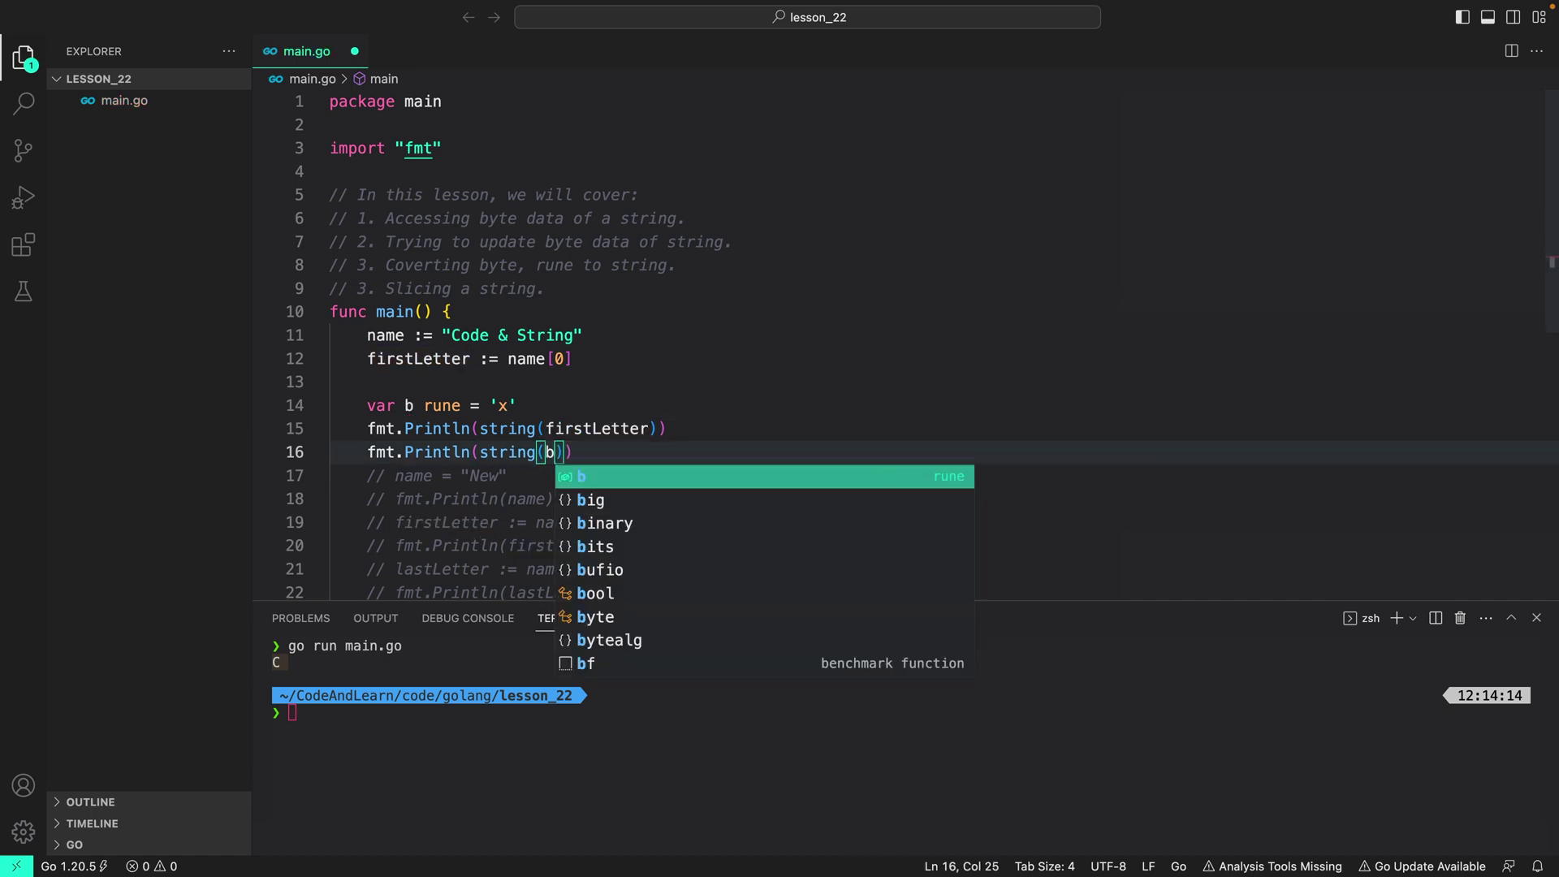
click(613, 380)
- Rerun go run main.go to get C and x
click(599, 697)
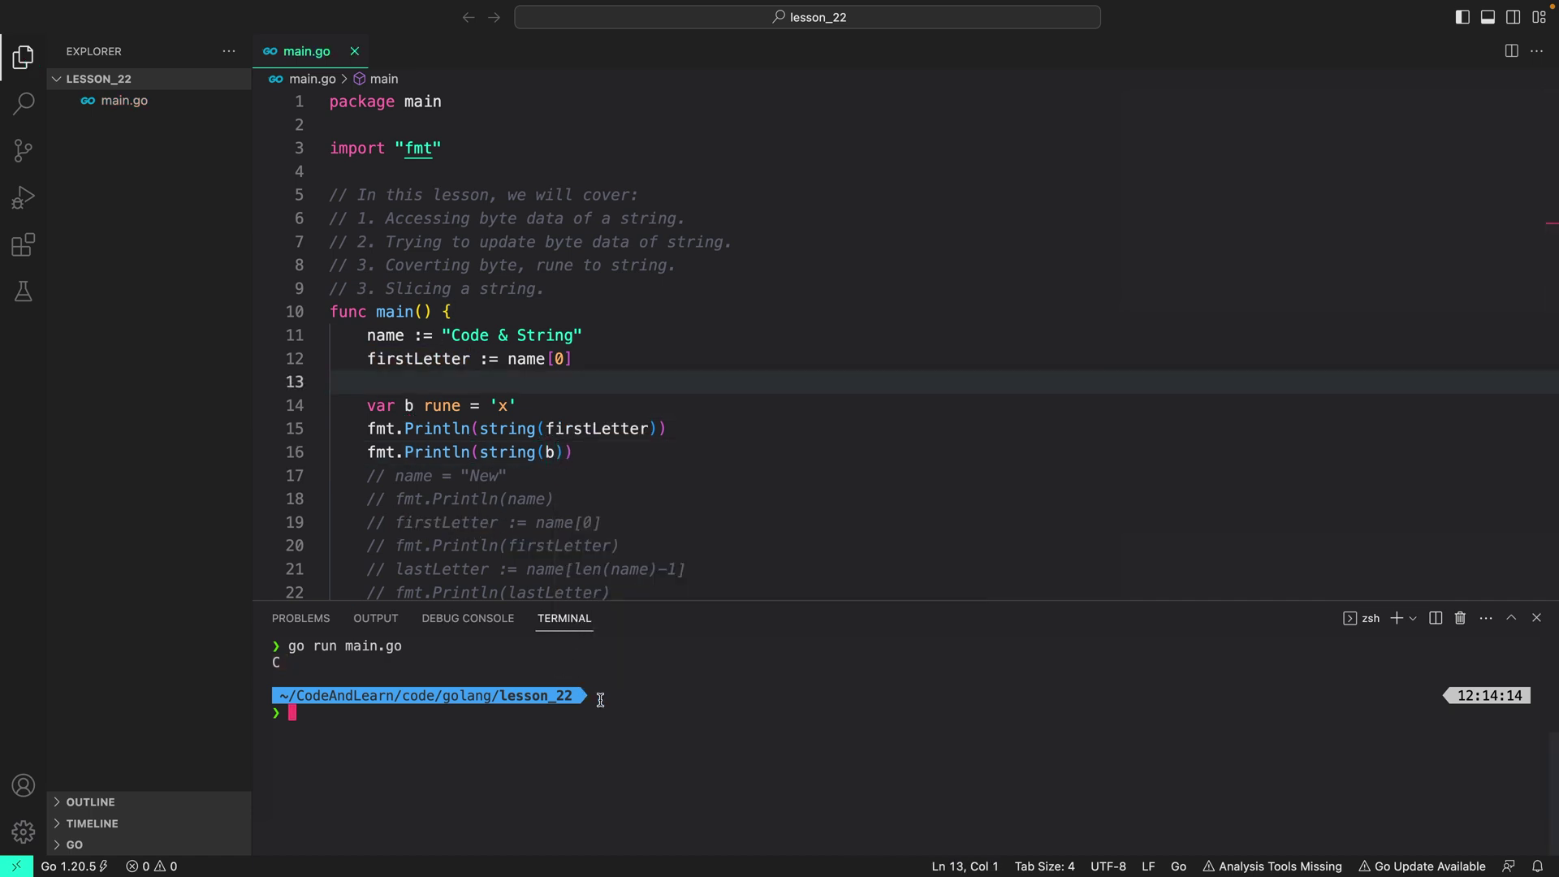
key(Up)
key(Return)
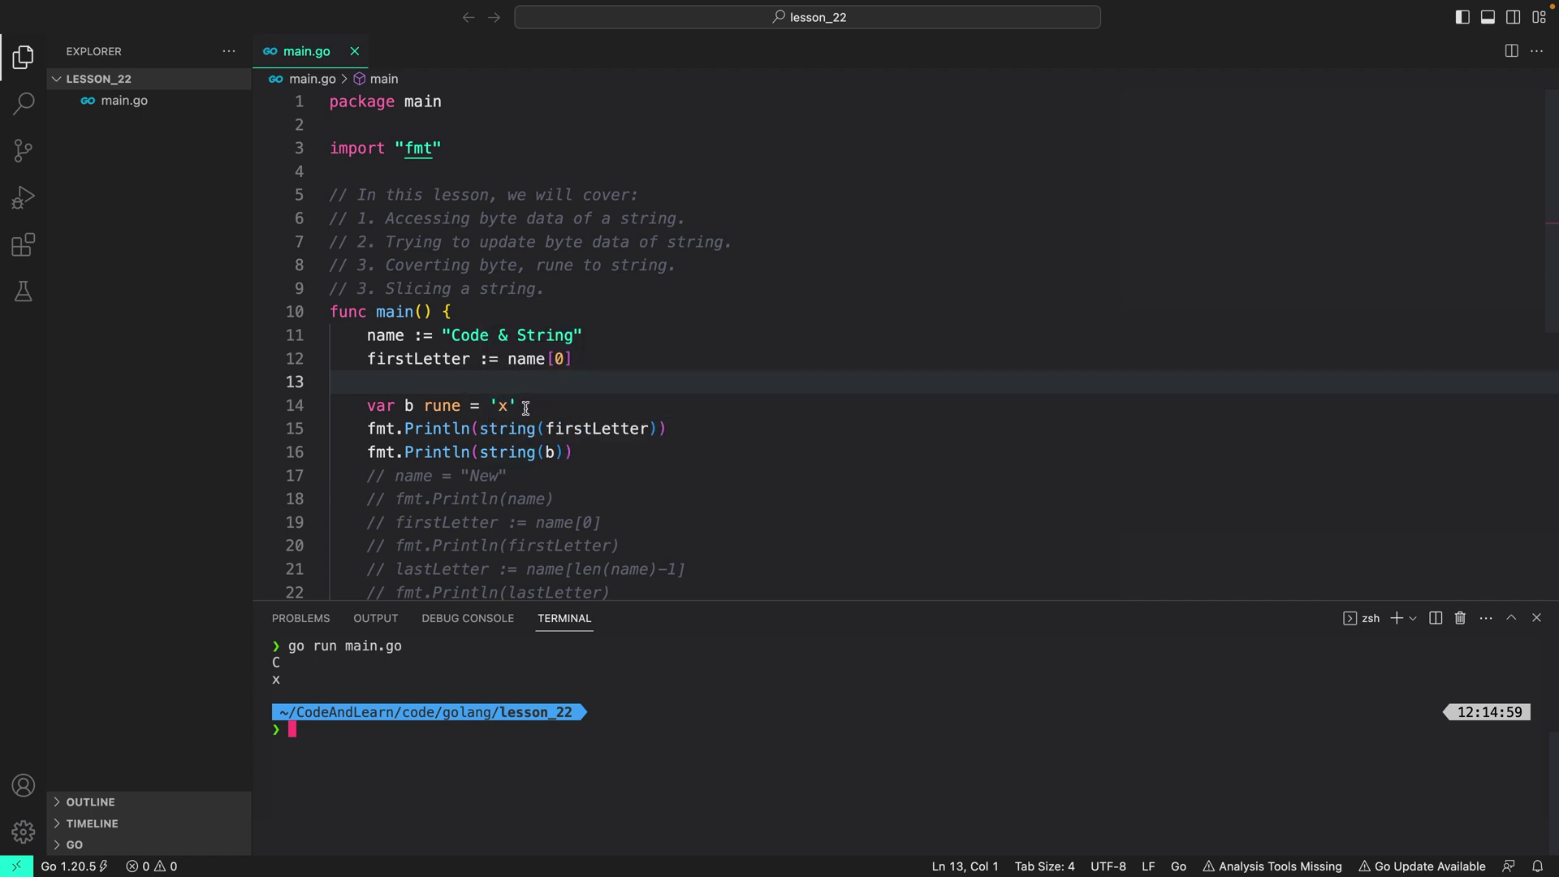
mouse_move(501, 406)
click(520, 405)
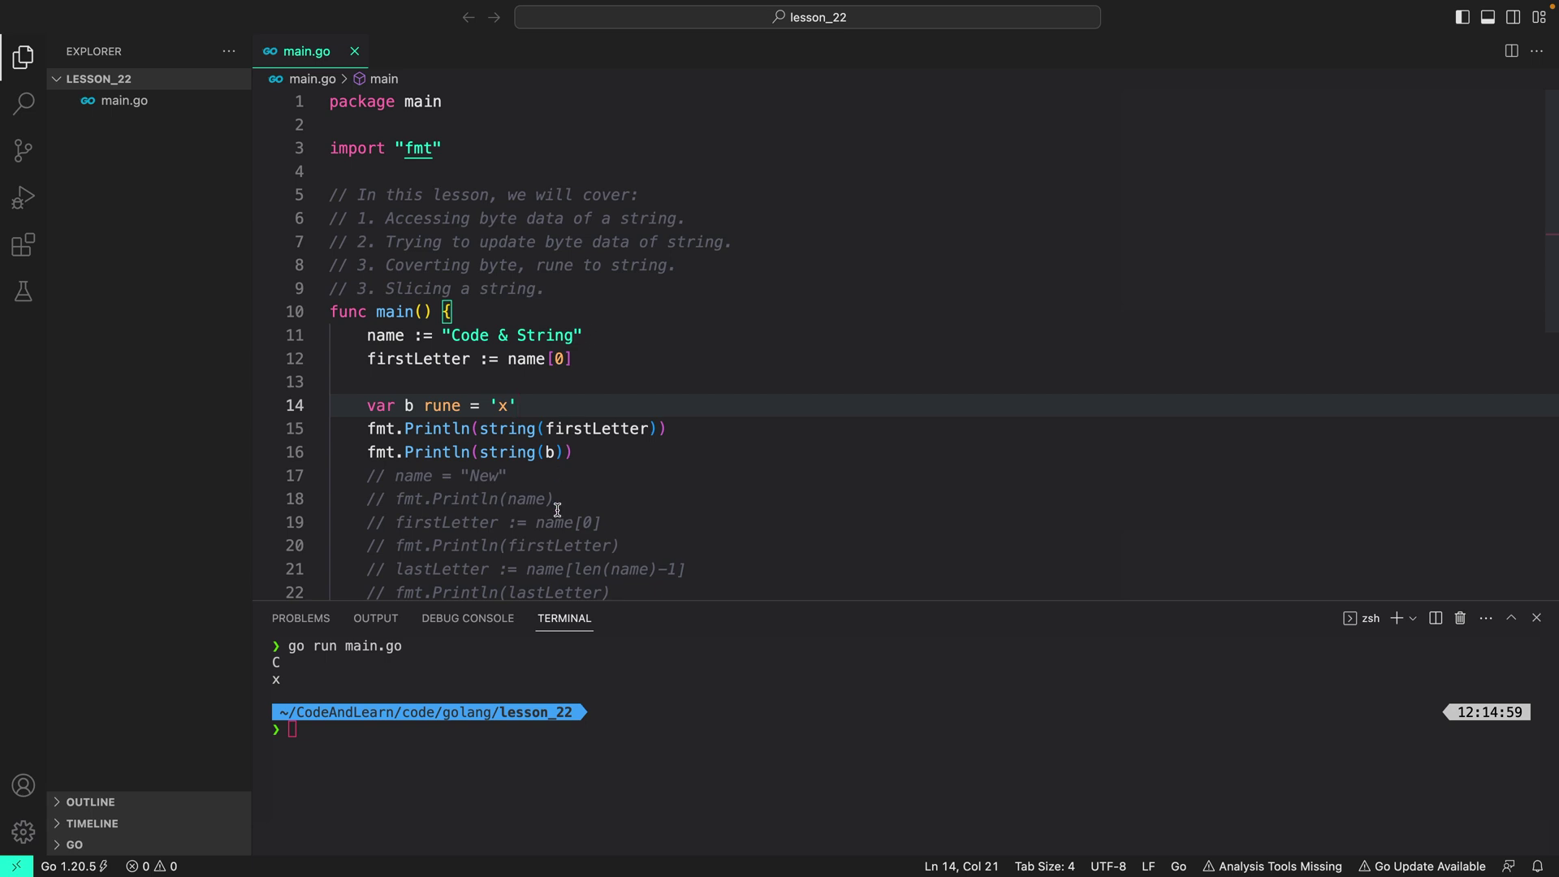
- Change b's type from rune to byte, save, and rerun to still see C and x
double_click(449, 404)
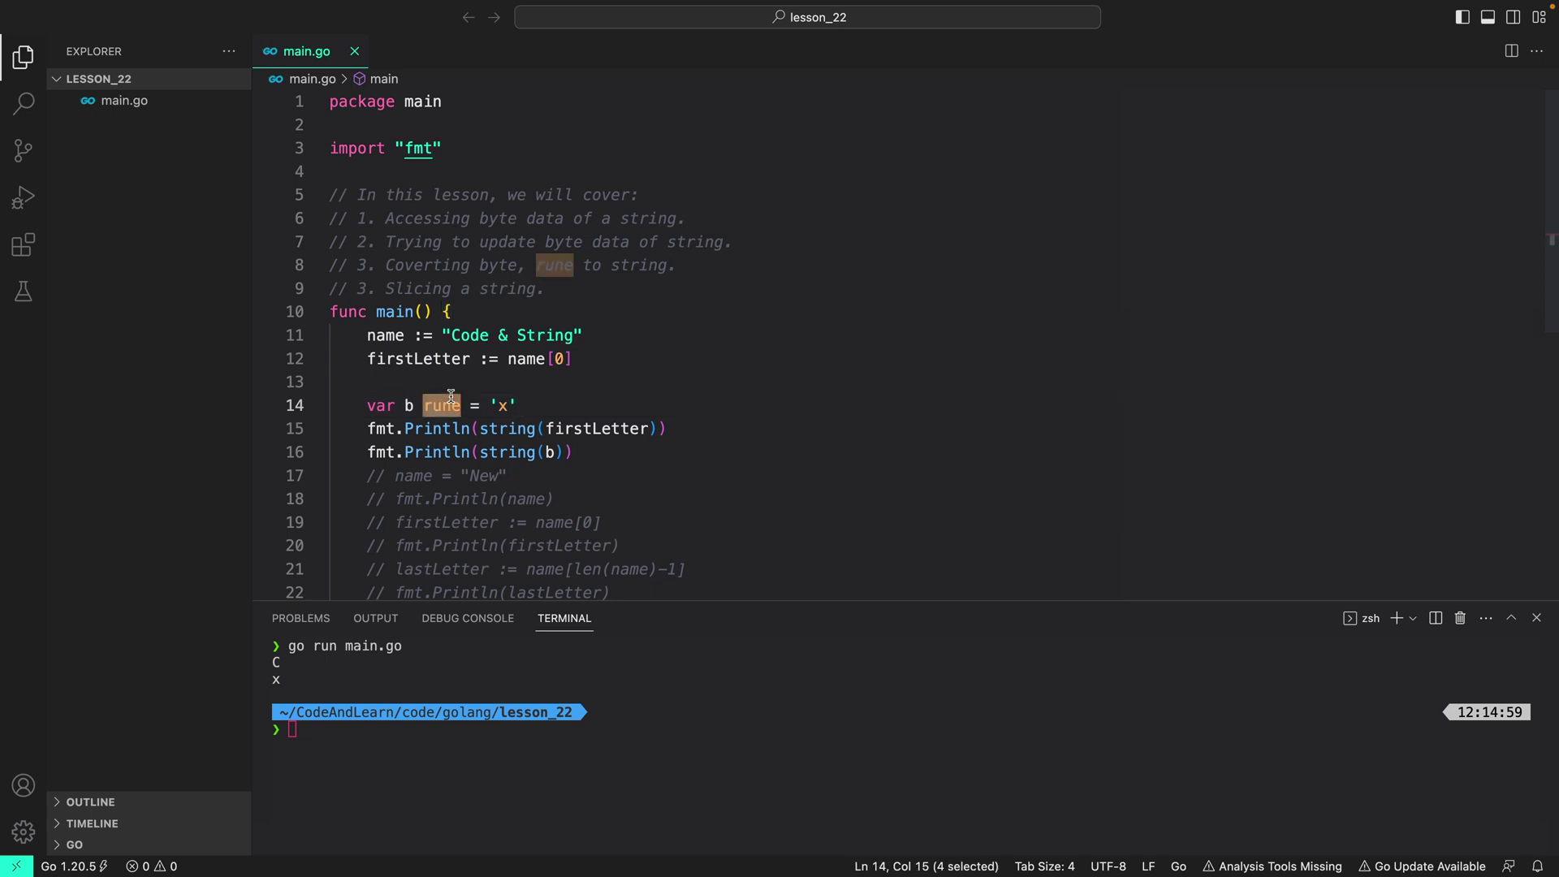
text(byte)
key(ctrl+s)
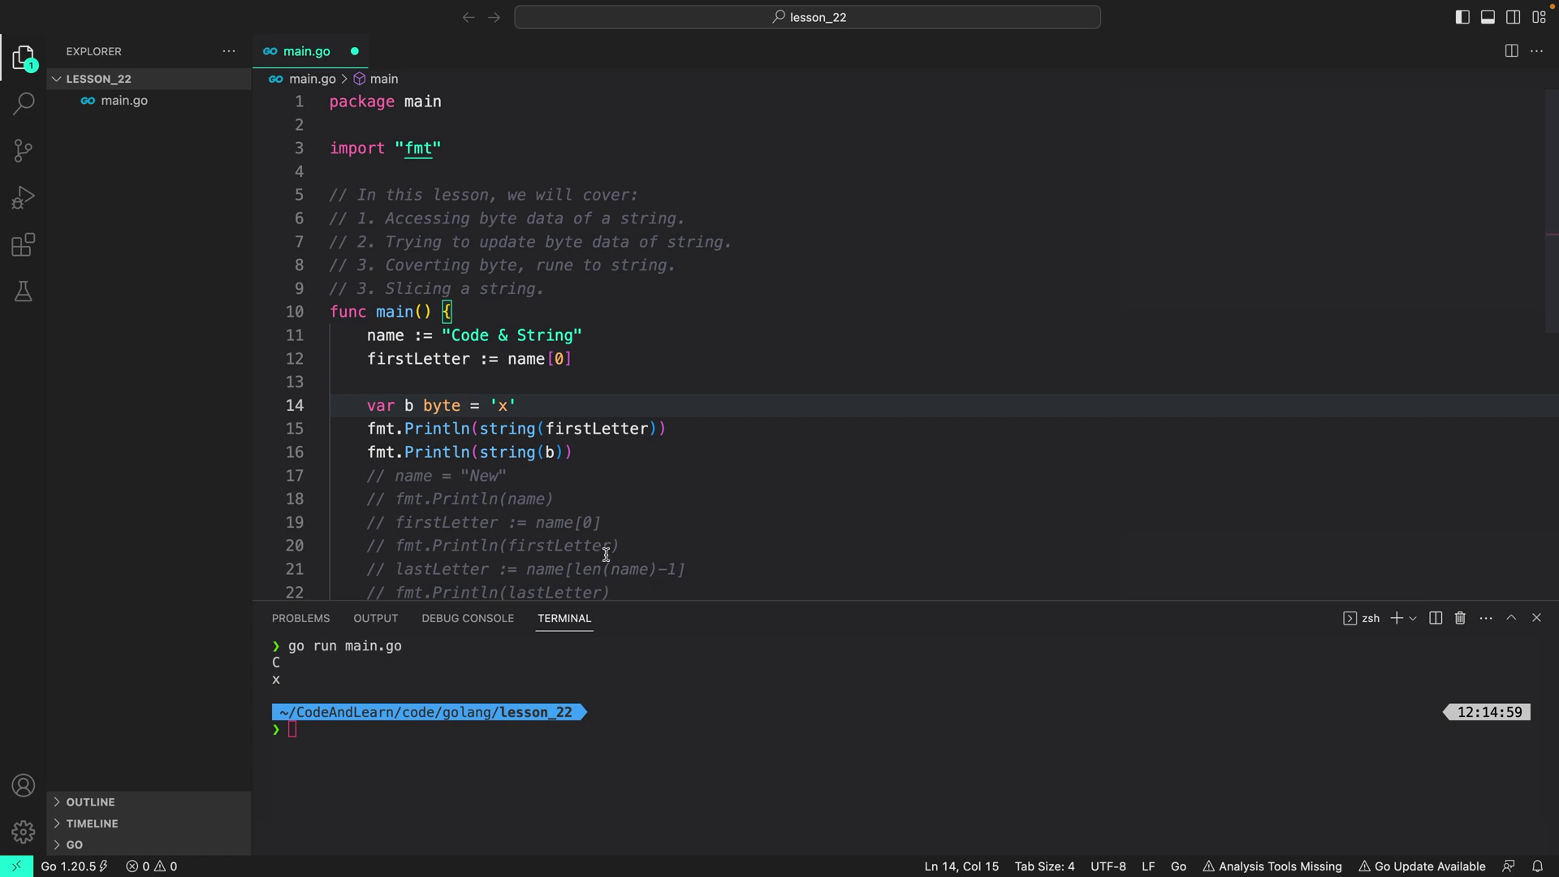
click(776, 745)
key(ctrl+l)
text(r)
key(Up)
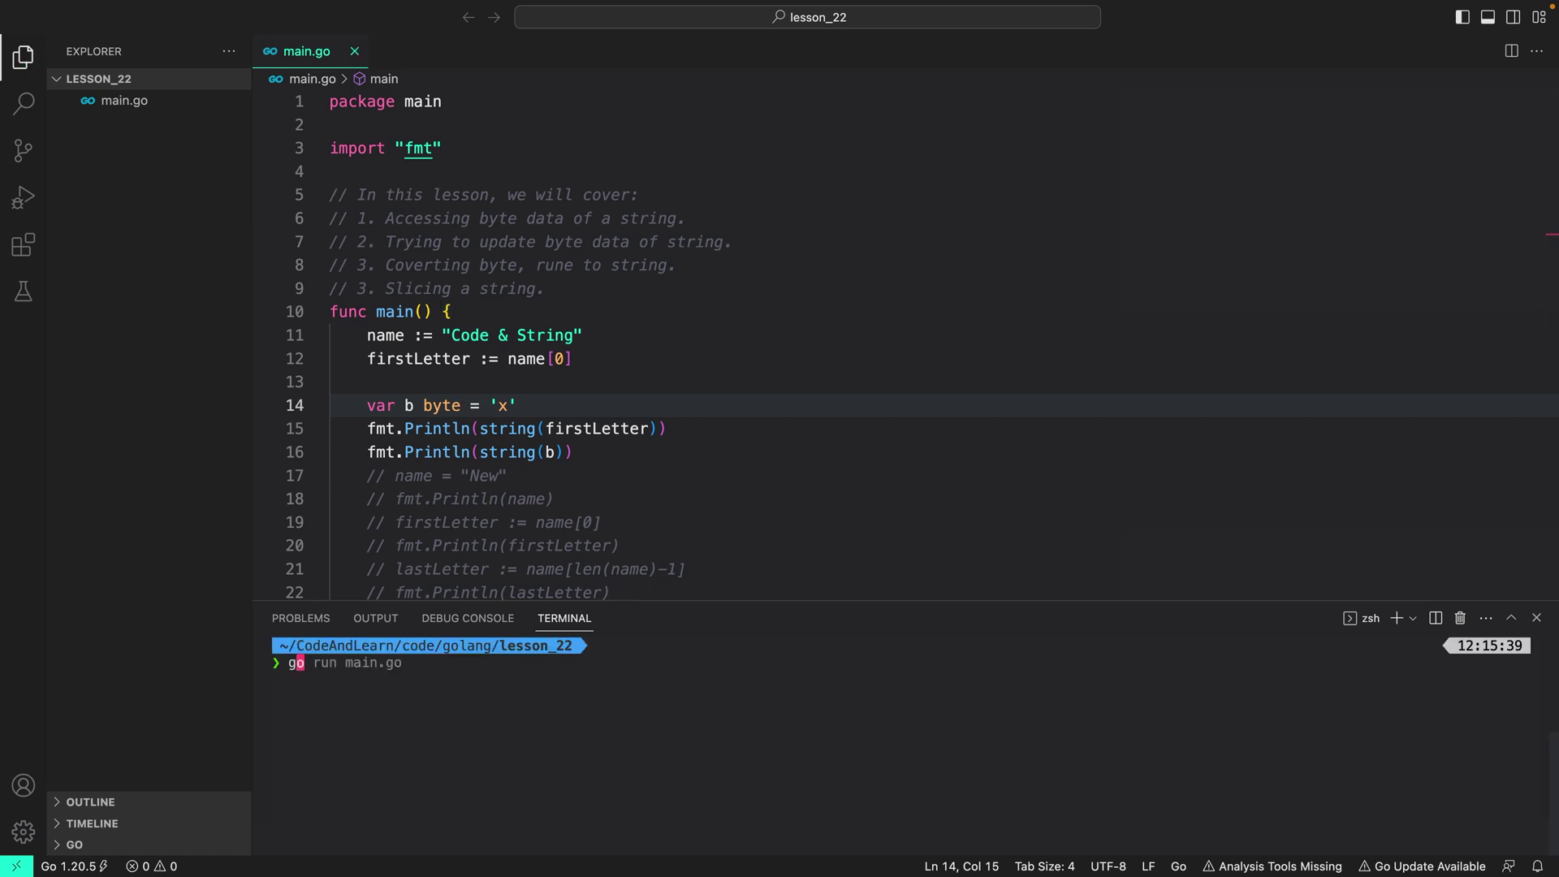
key(Return)
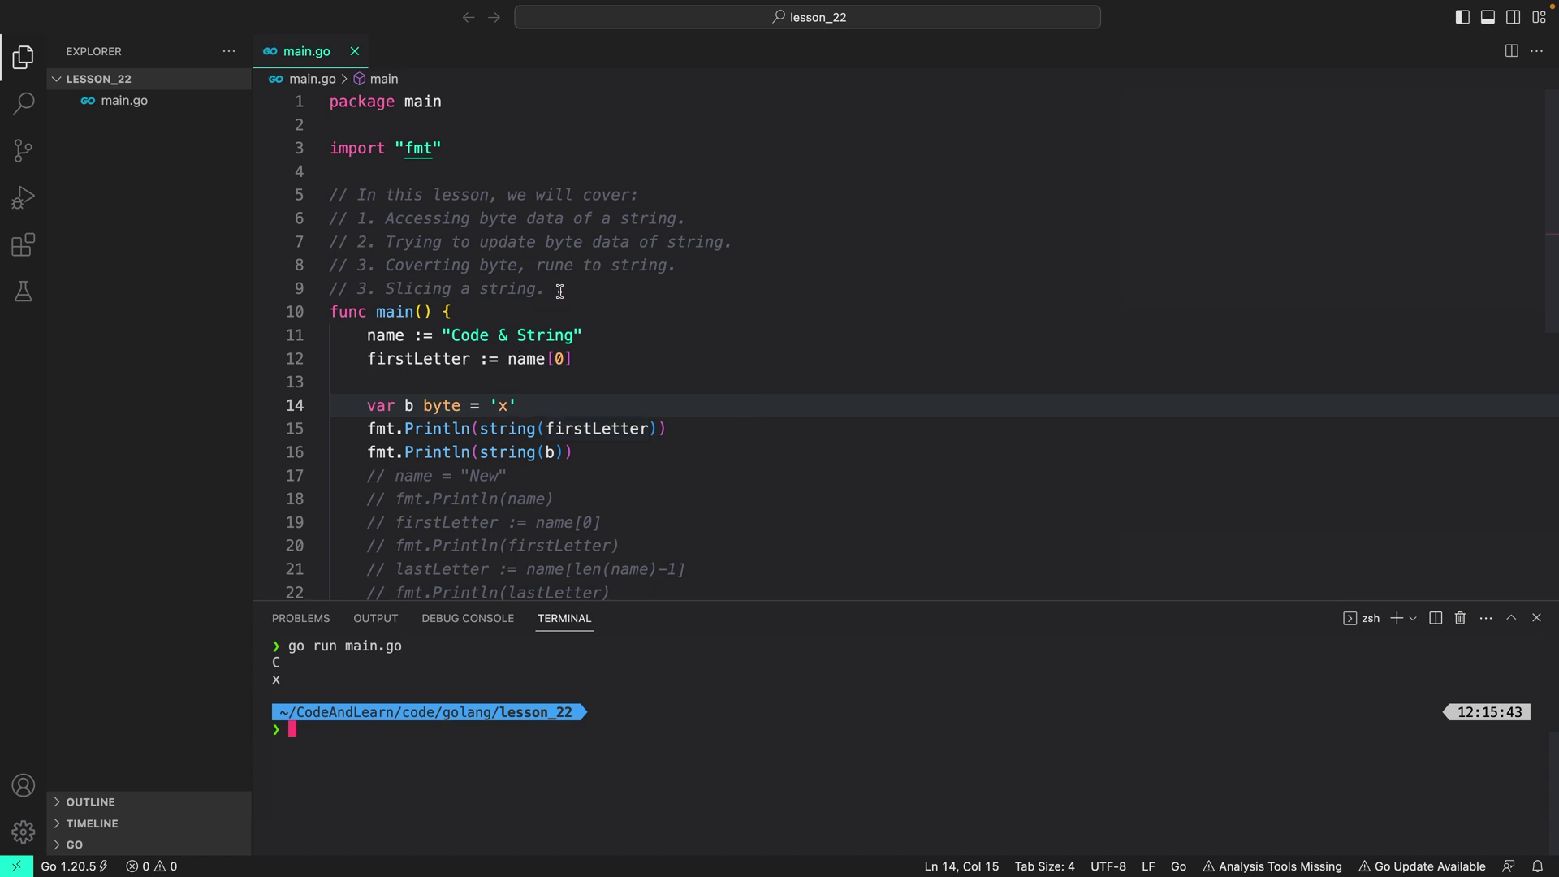
drag(573, 452, 271, 365)
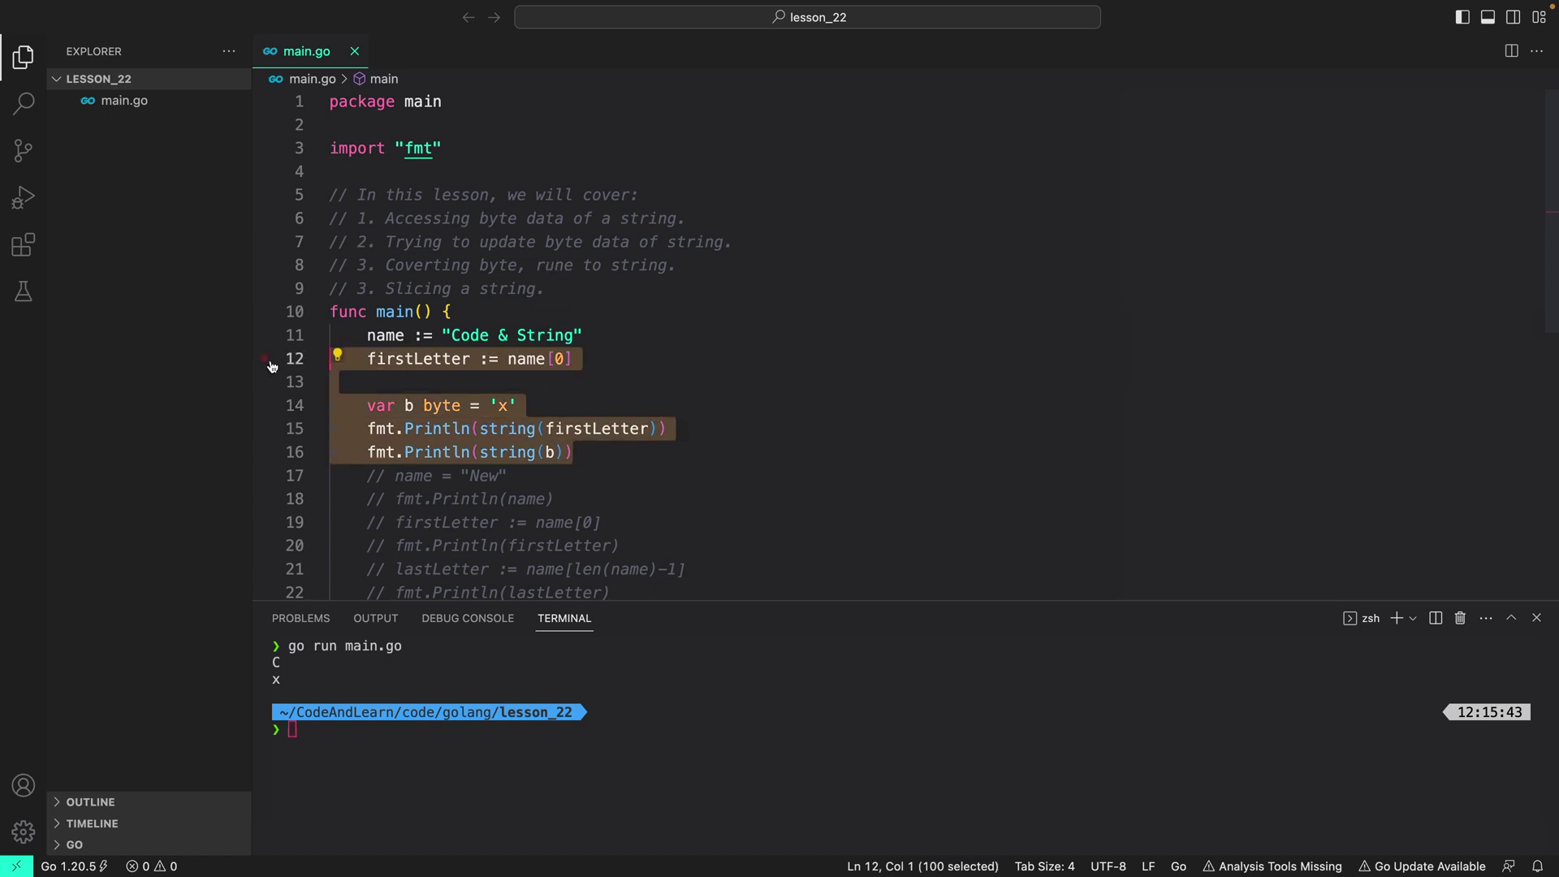
- Comment out lines 12–16, then add and print runeName := []rune(name), showing codes 67 to 103
key(ctrl+slash)
click(625, 337)
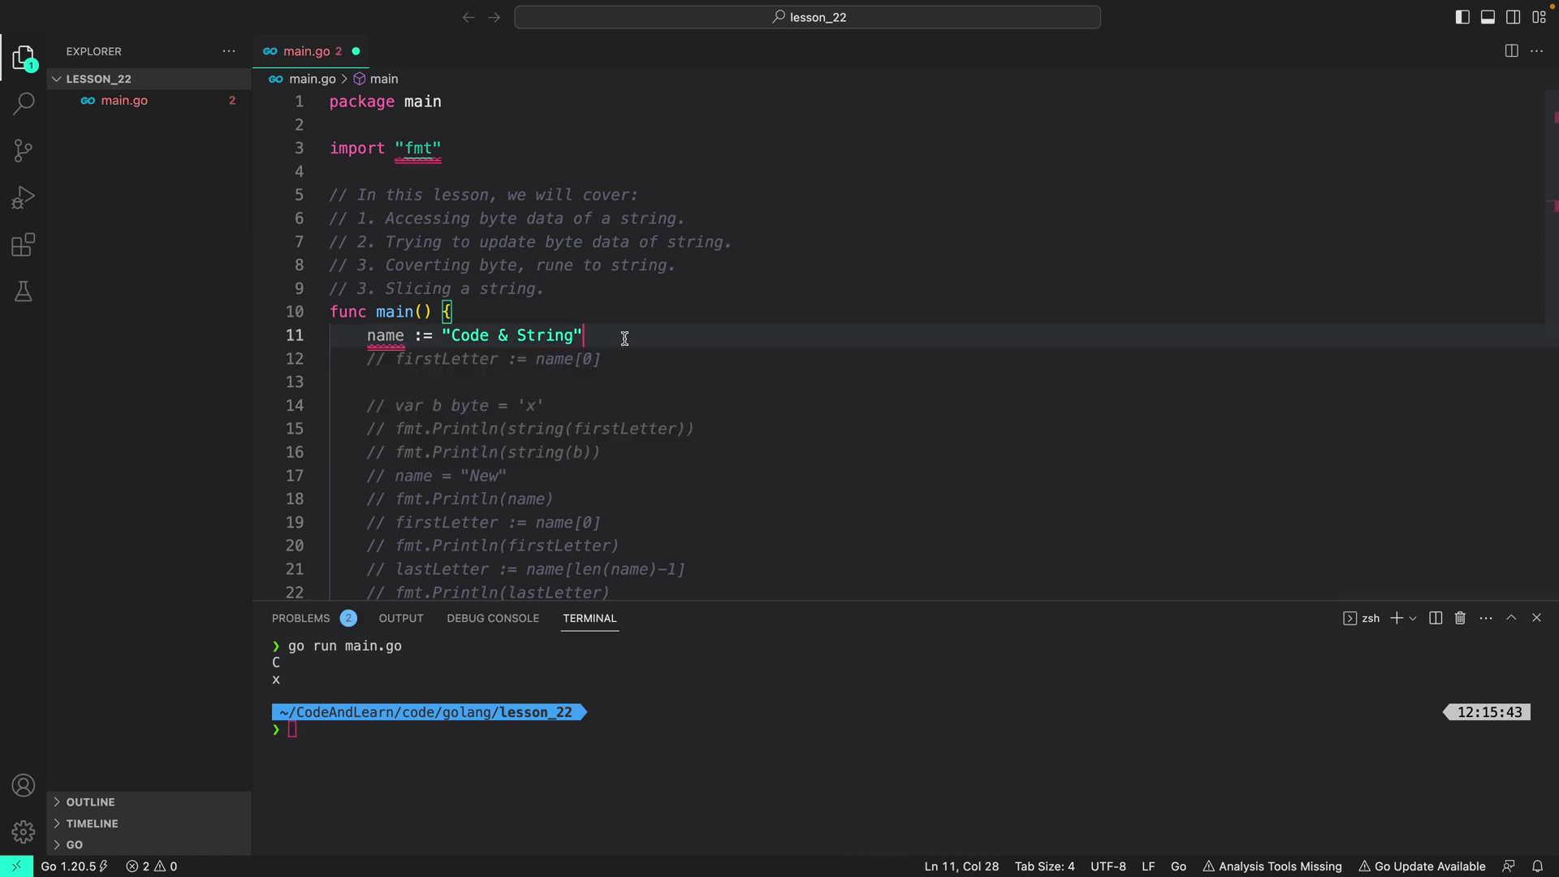
key(Return)
key(Return)
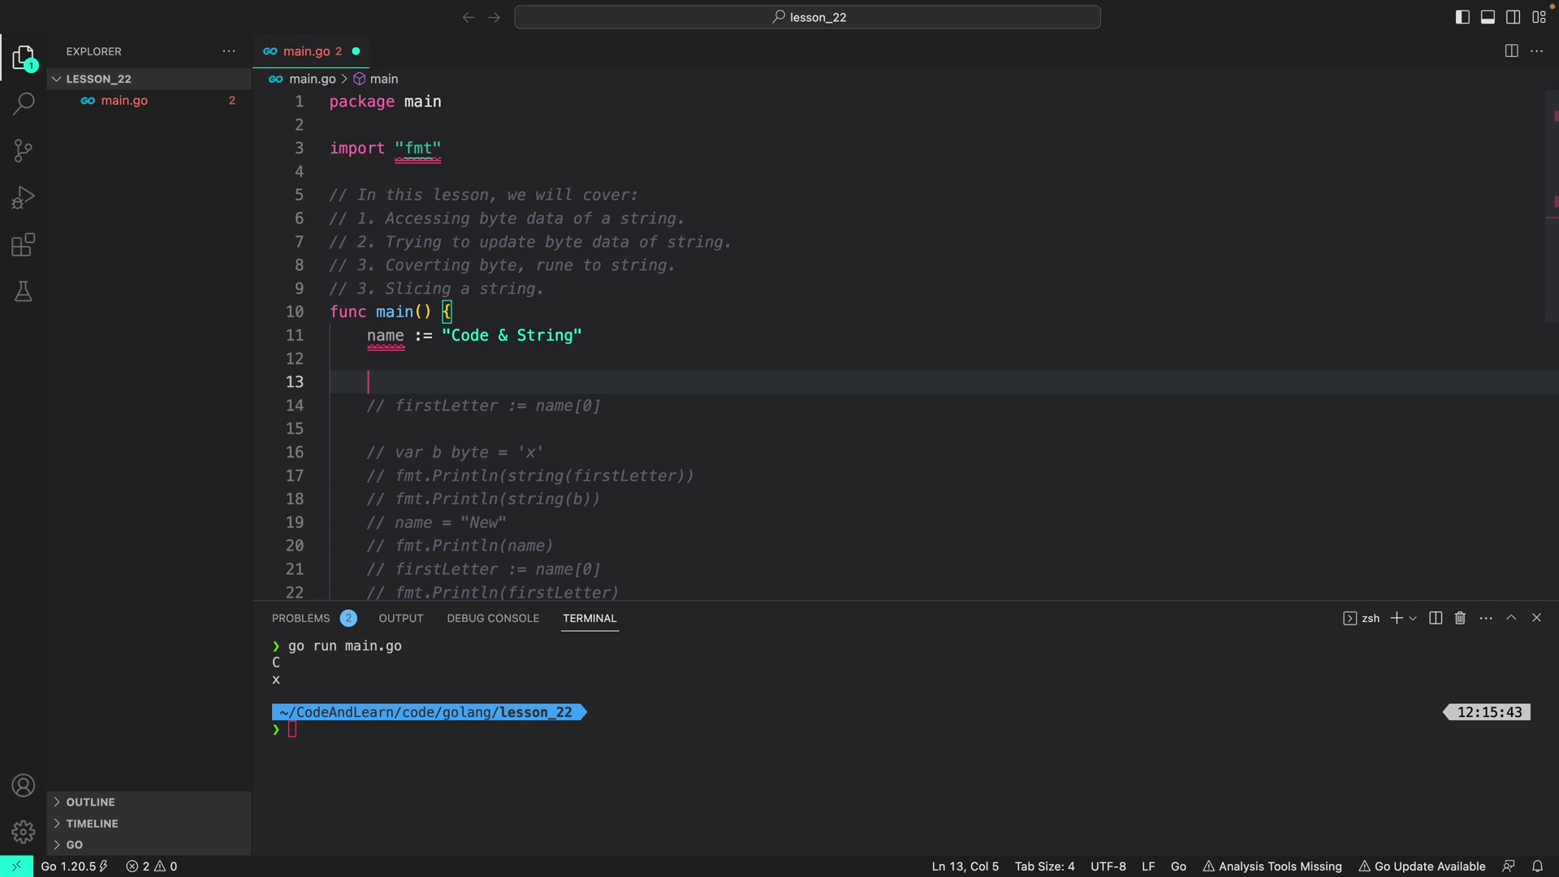
text(runeName )
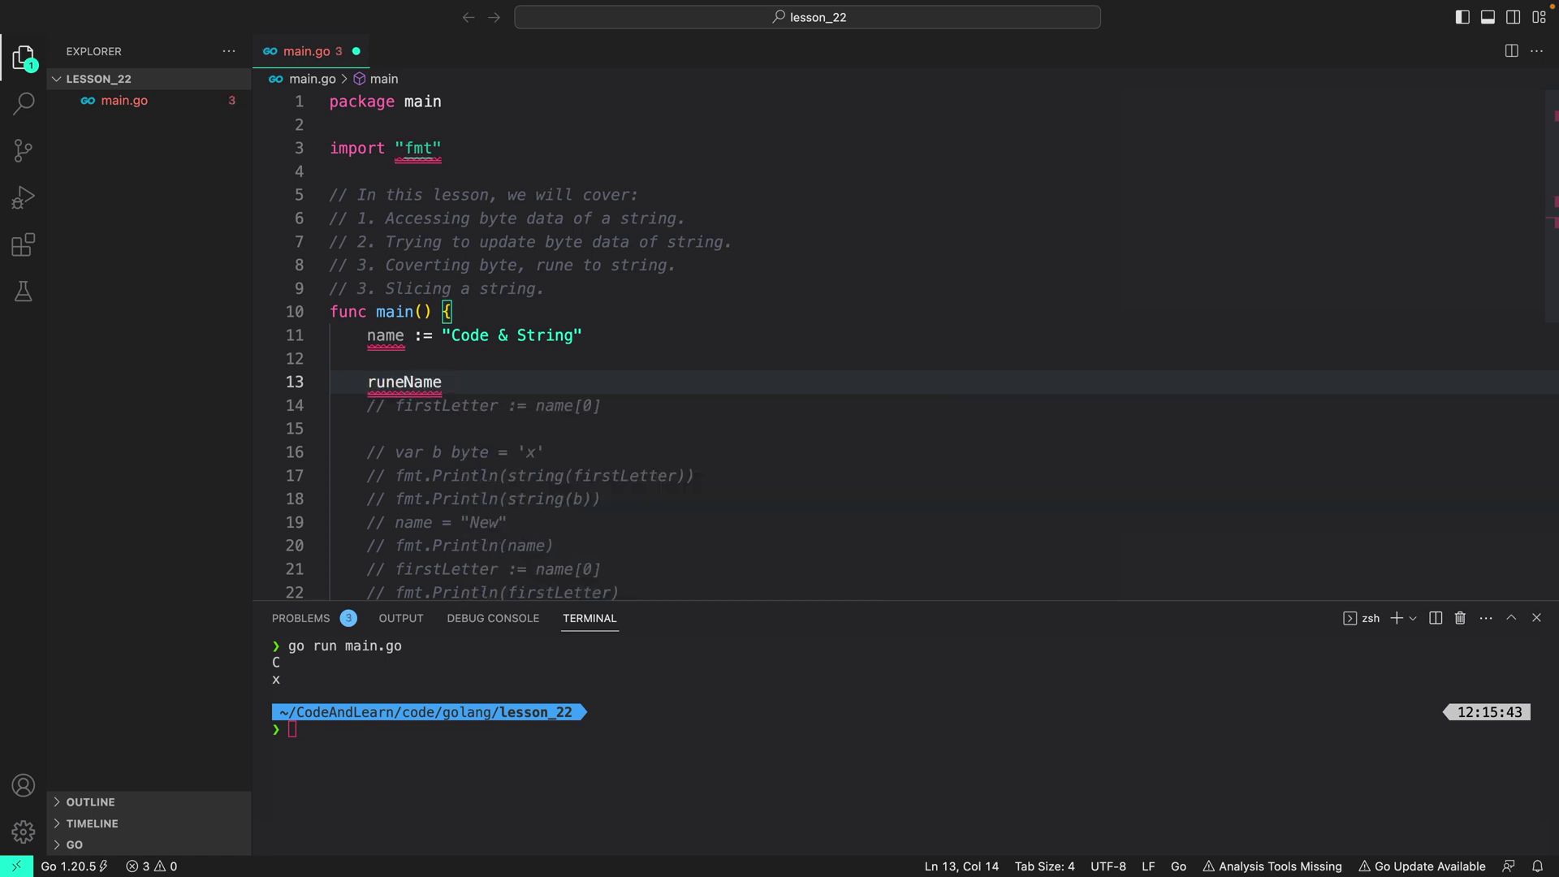
text( := []rune())
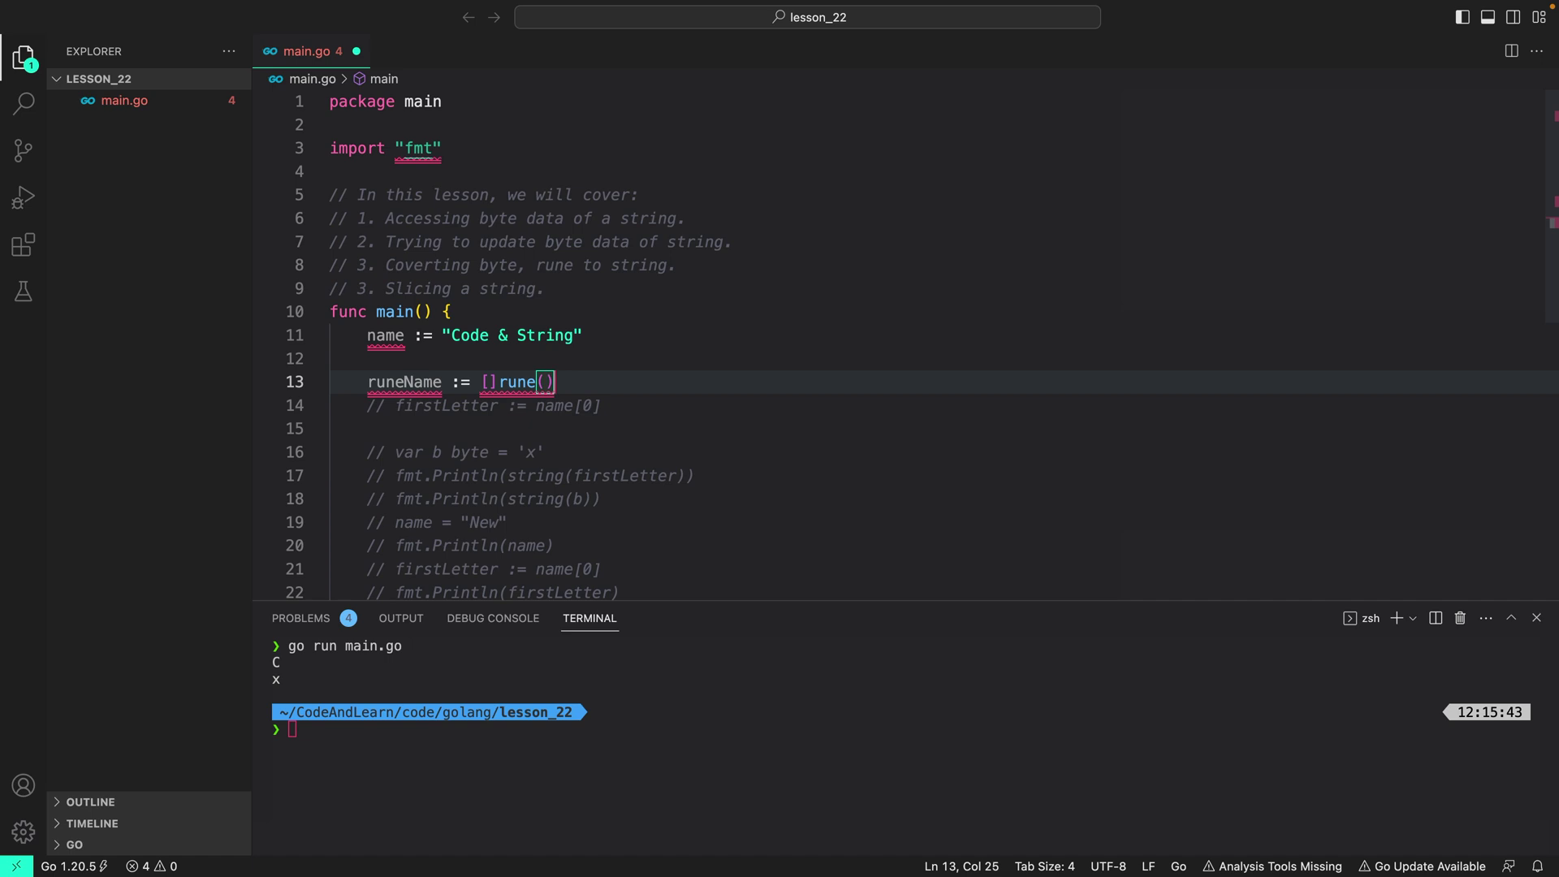
text(name)
key(Return)
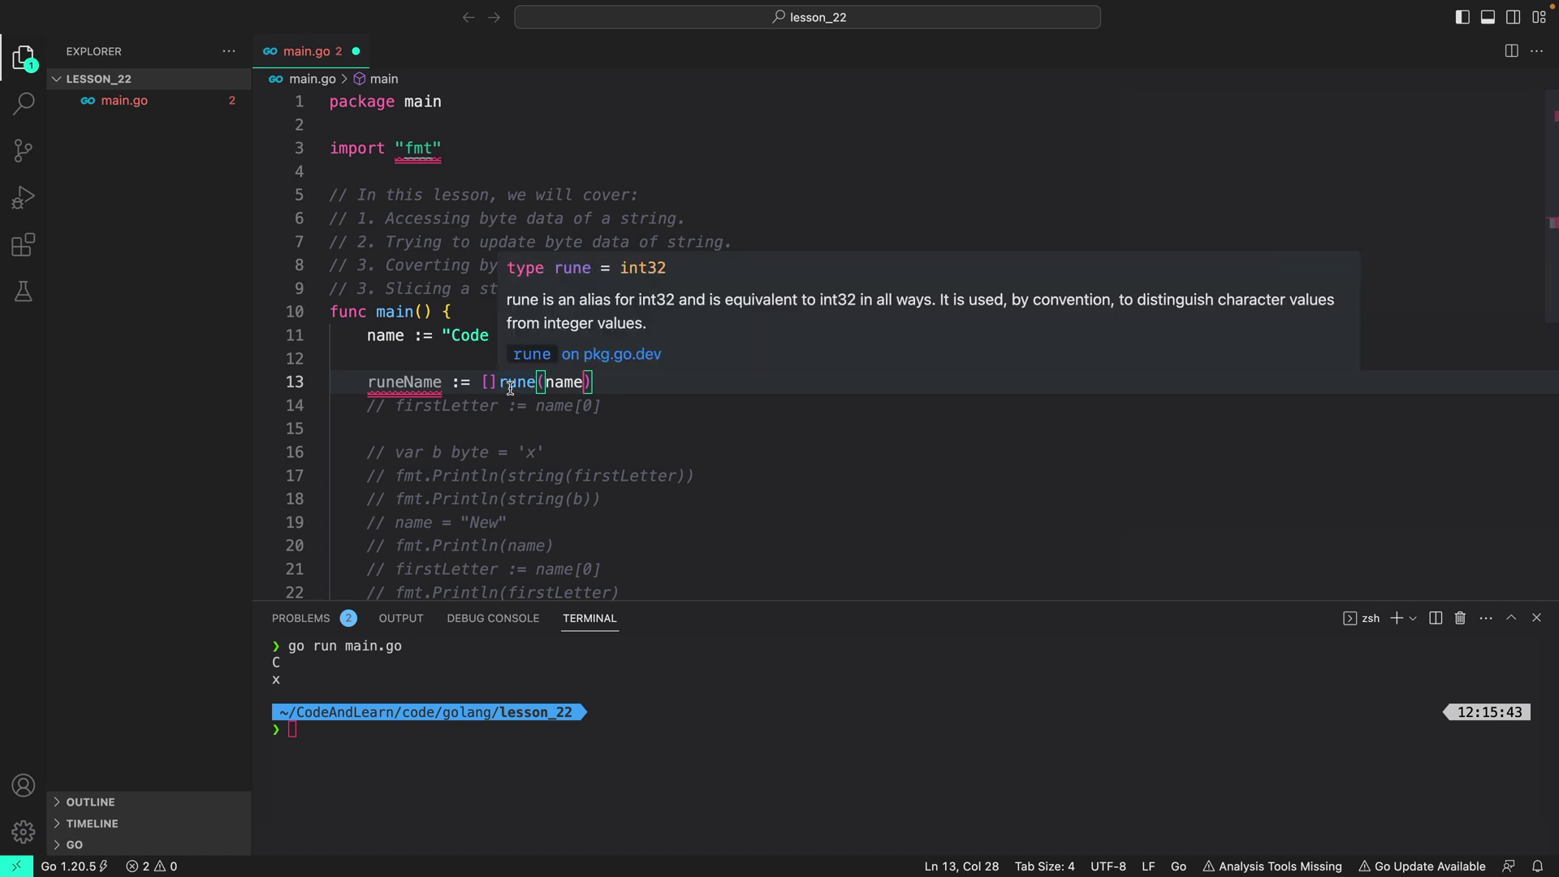
key(Return)
text(fm)
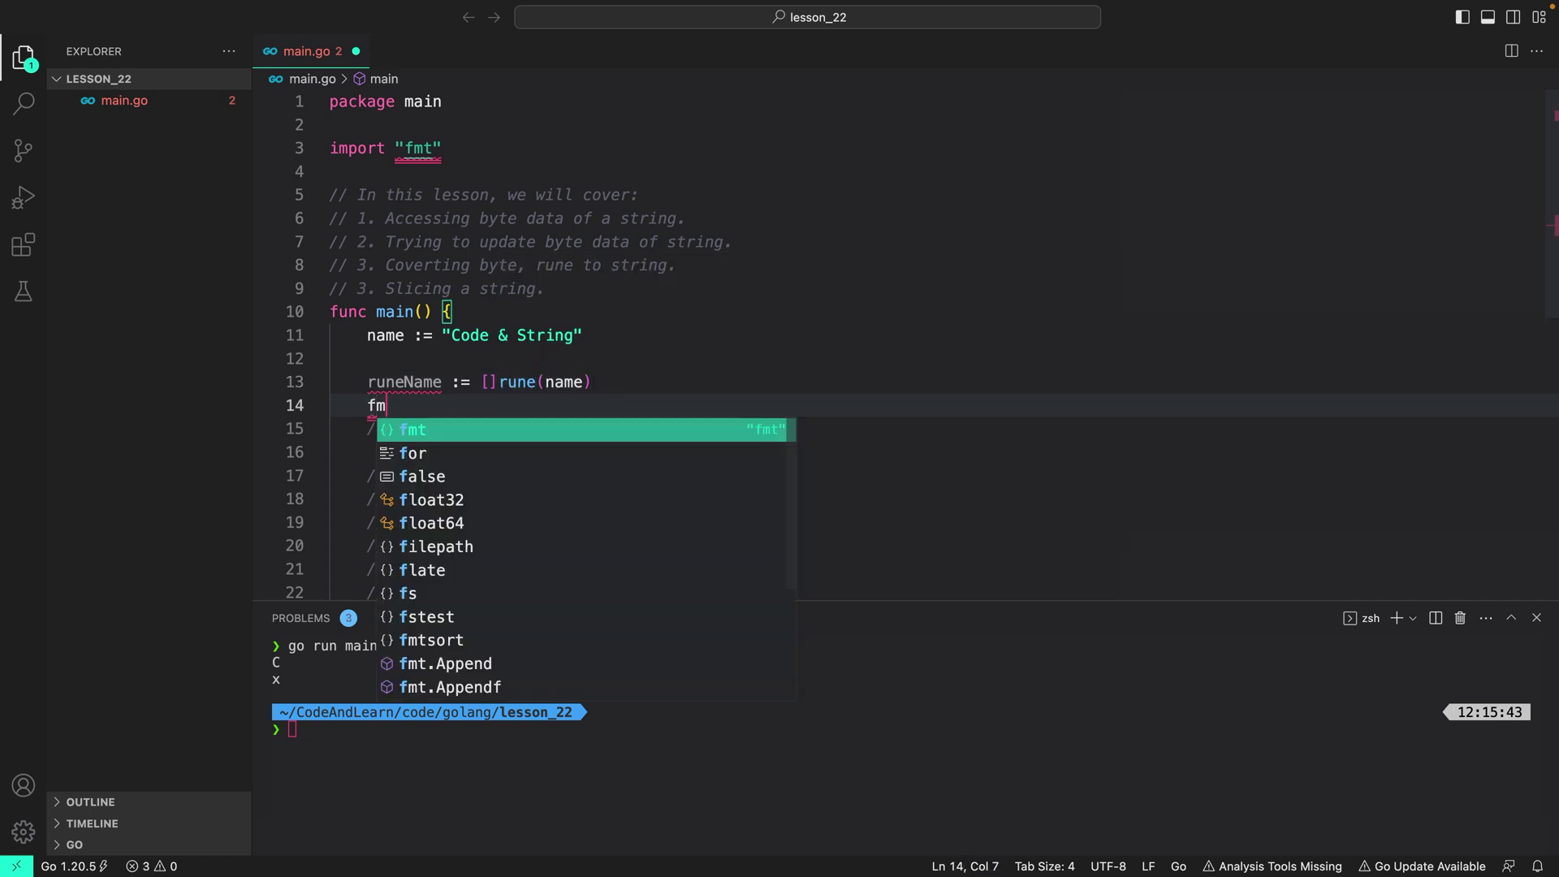
text(t.println(runeName)
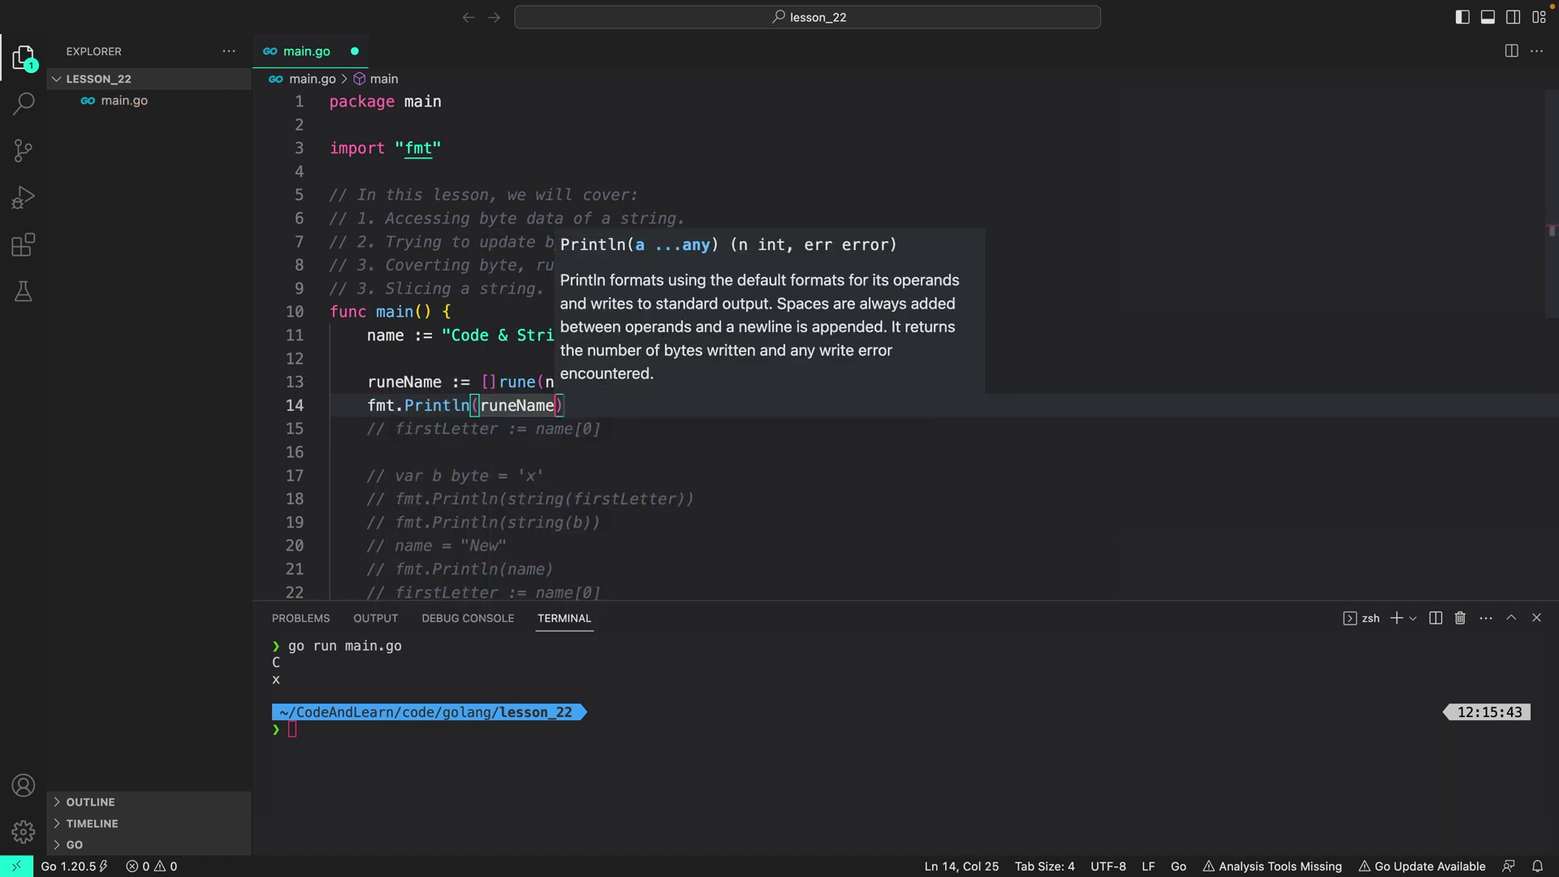
key(super+s)
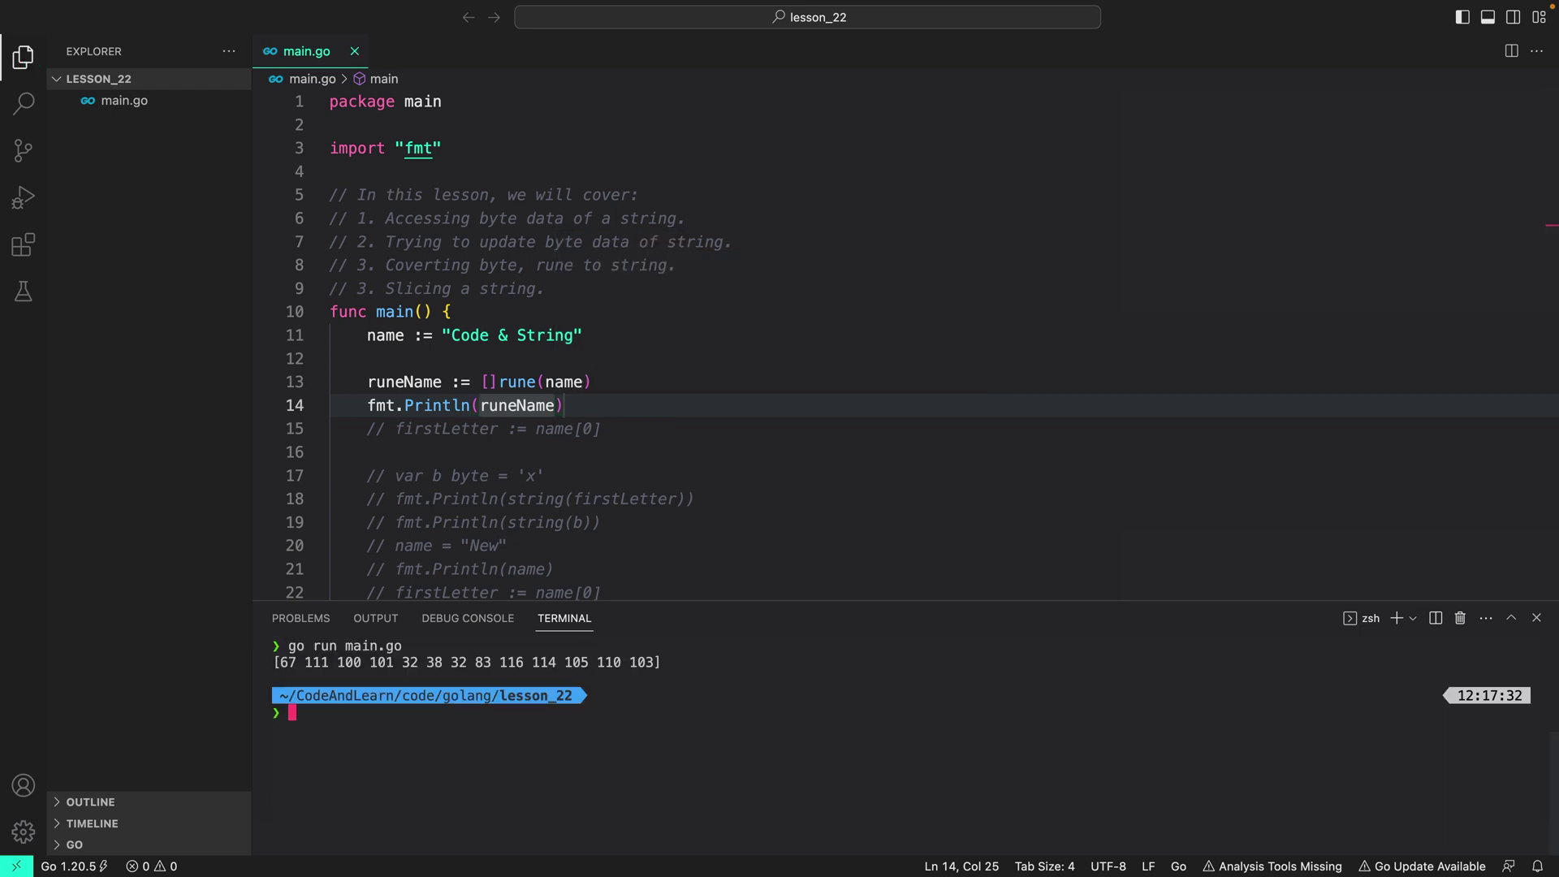
drag(626, 660, 270, 661)
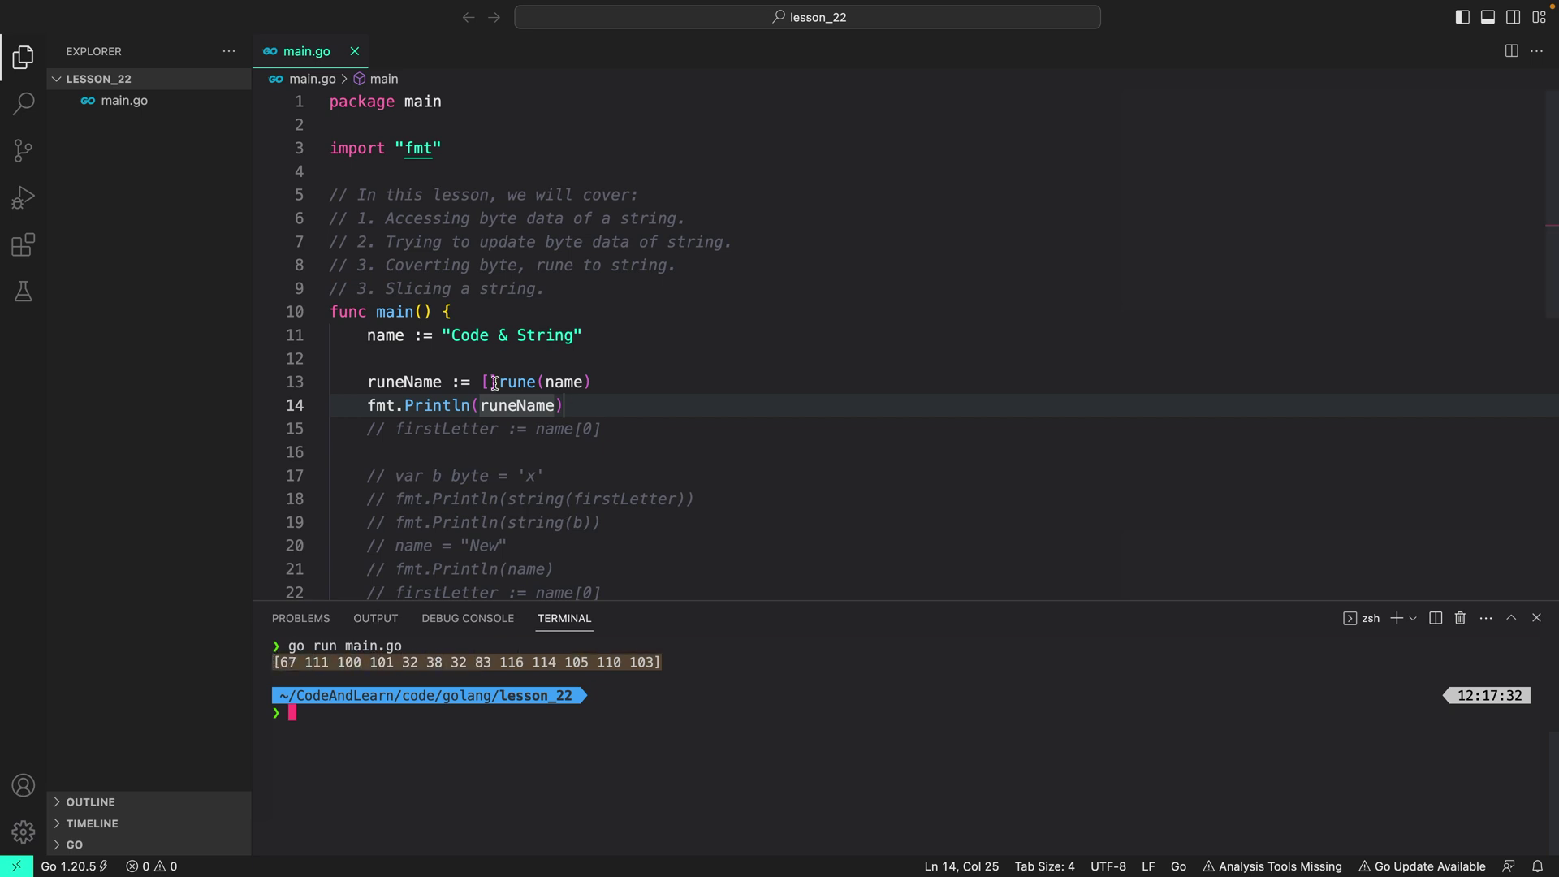
- Rename runeName to byteName and change []rune(name) to []byte(name)
double_click(408, 381)
text(byte)
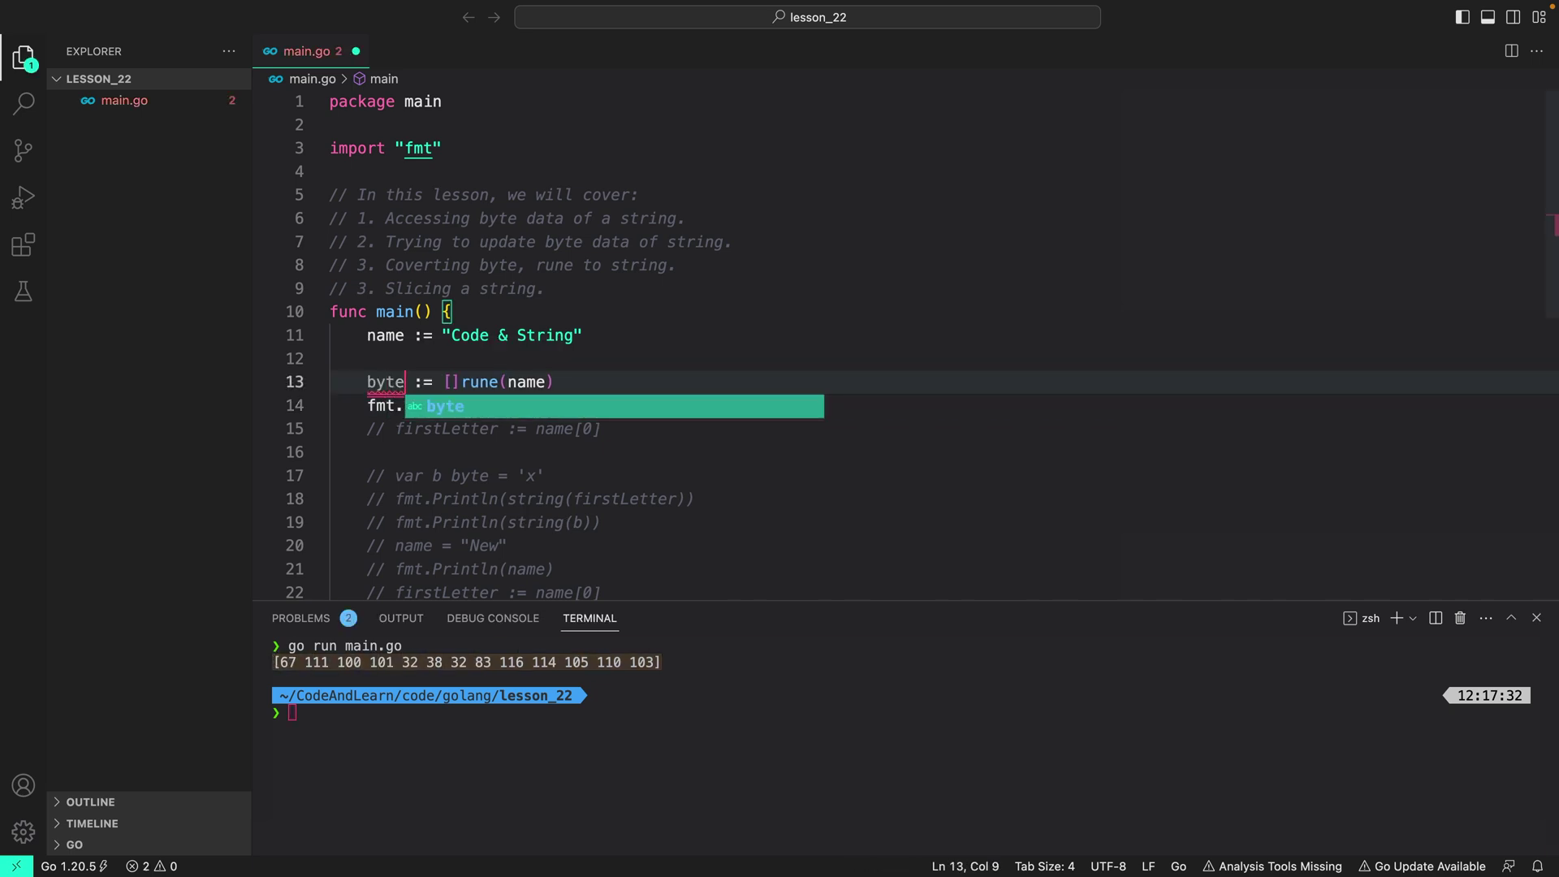
text(Name)
double_click(518, 381)
text(byte)
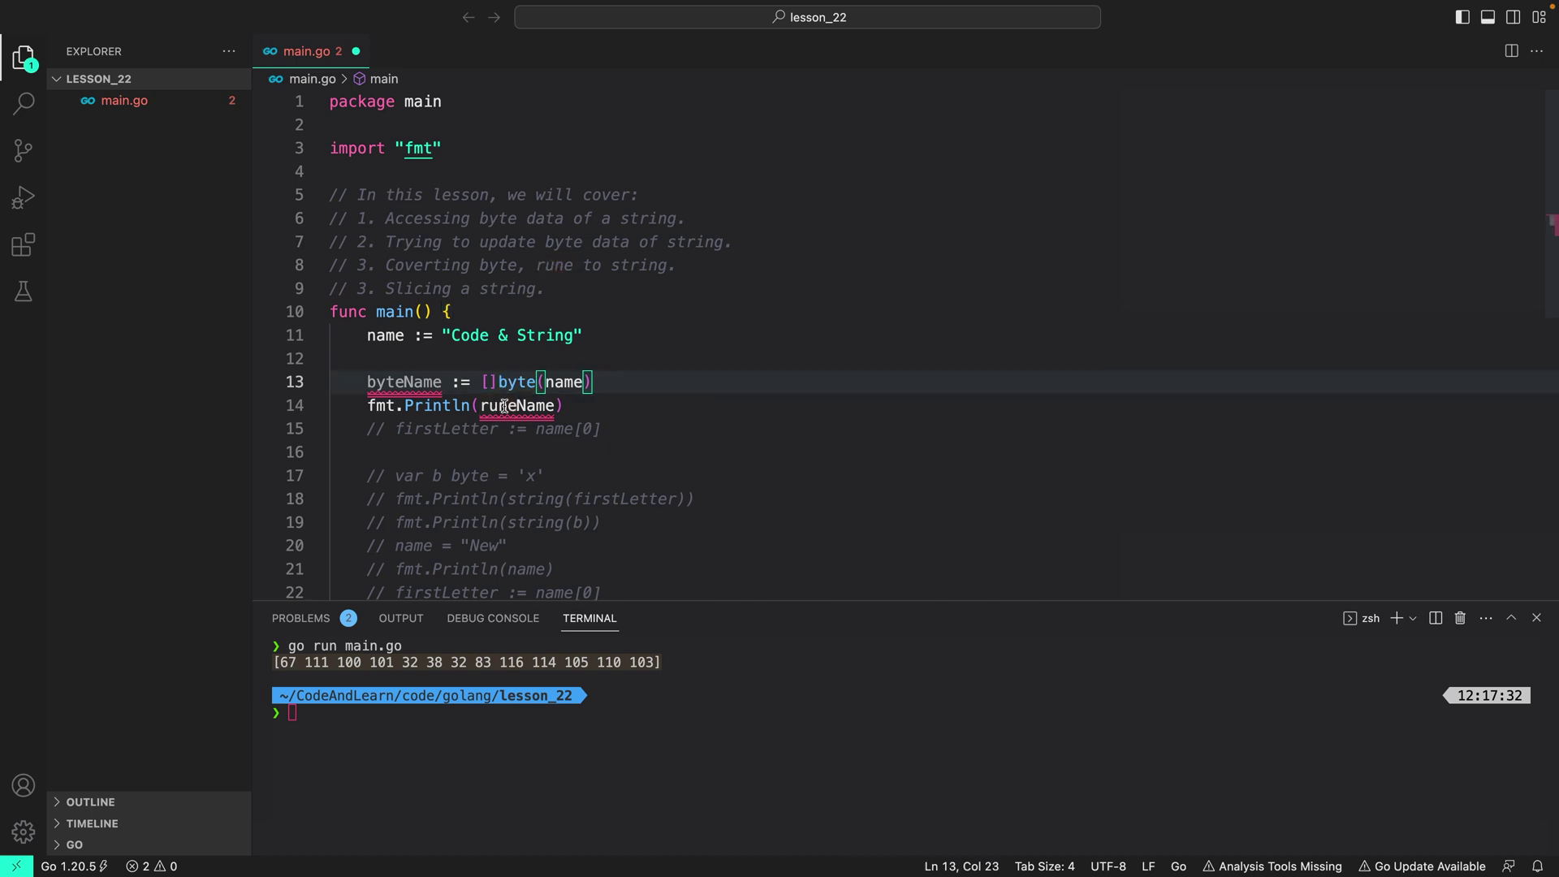
double_click(516, 406)
text(byteName)
key(ctrl+s)
- Rerun main.go to show the same codes, then comment out the byteName lines
click(488, 718)
key(ctrl+l)
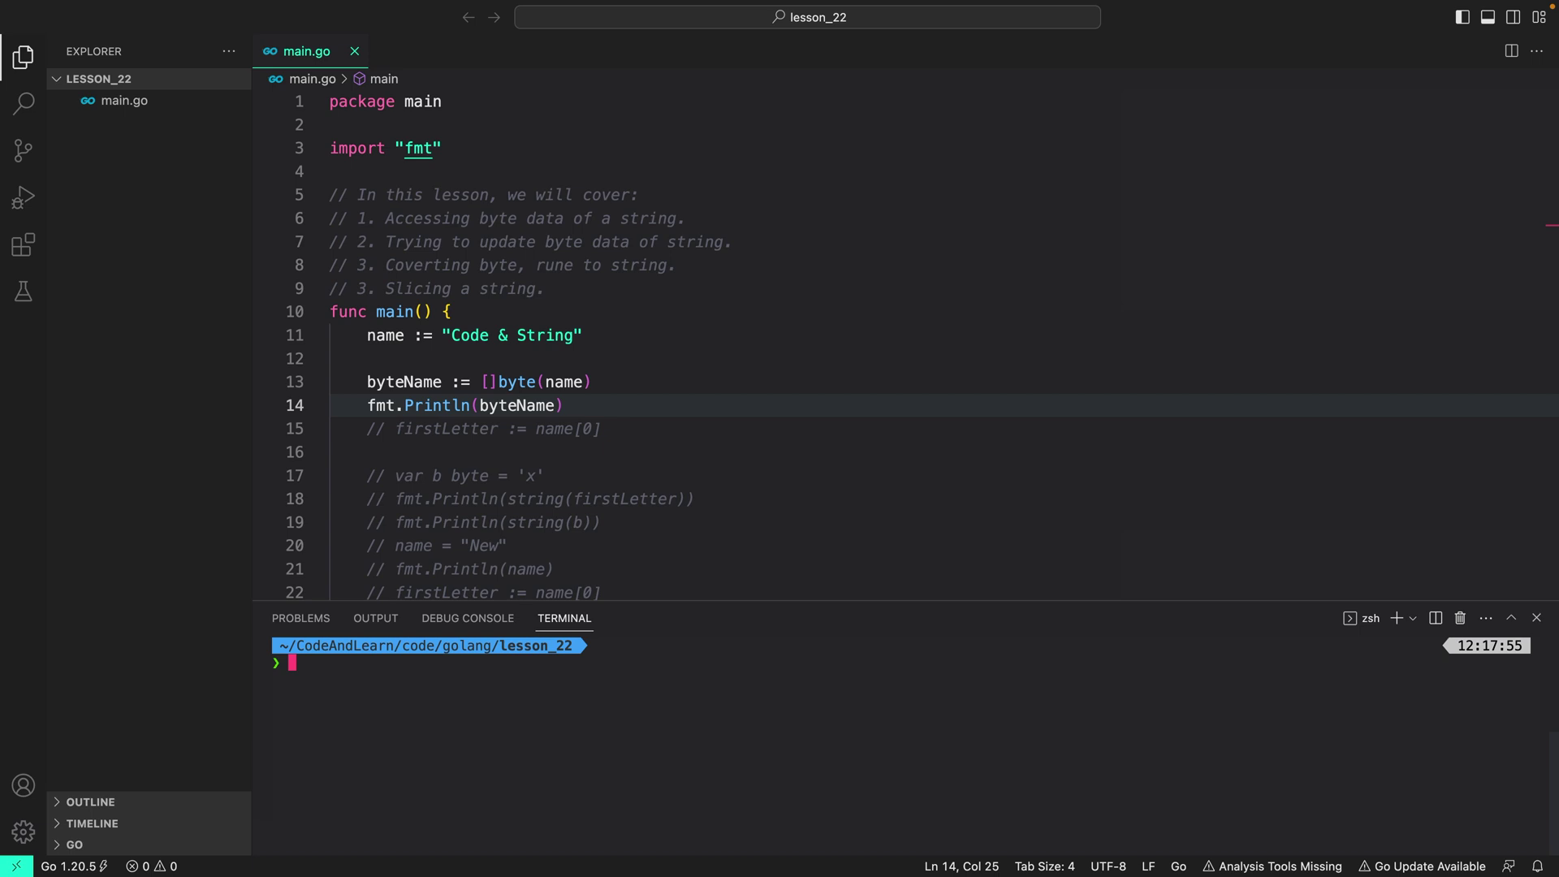
key(Up)
key(Return)
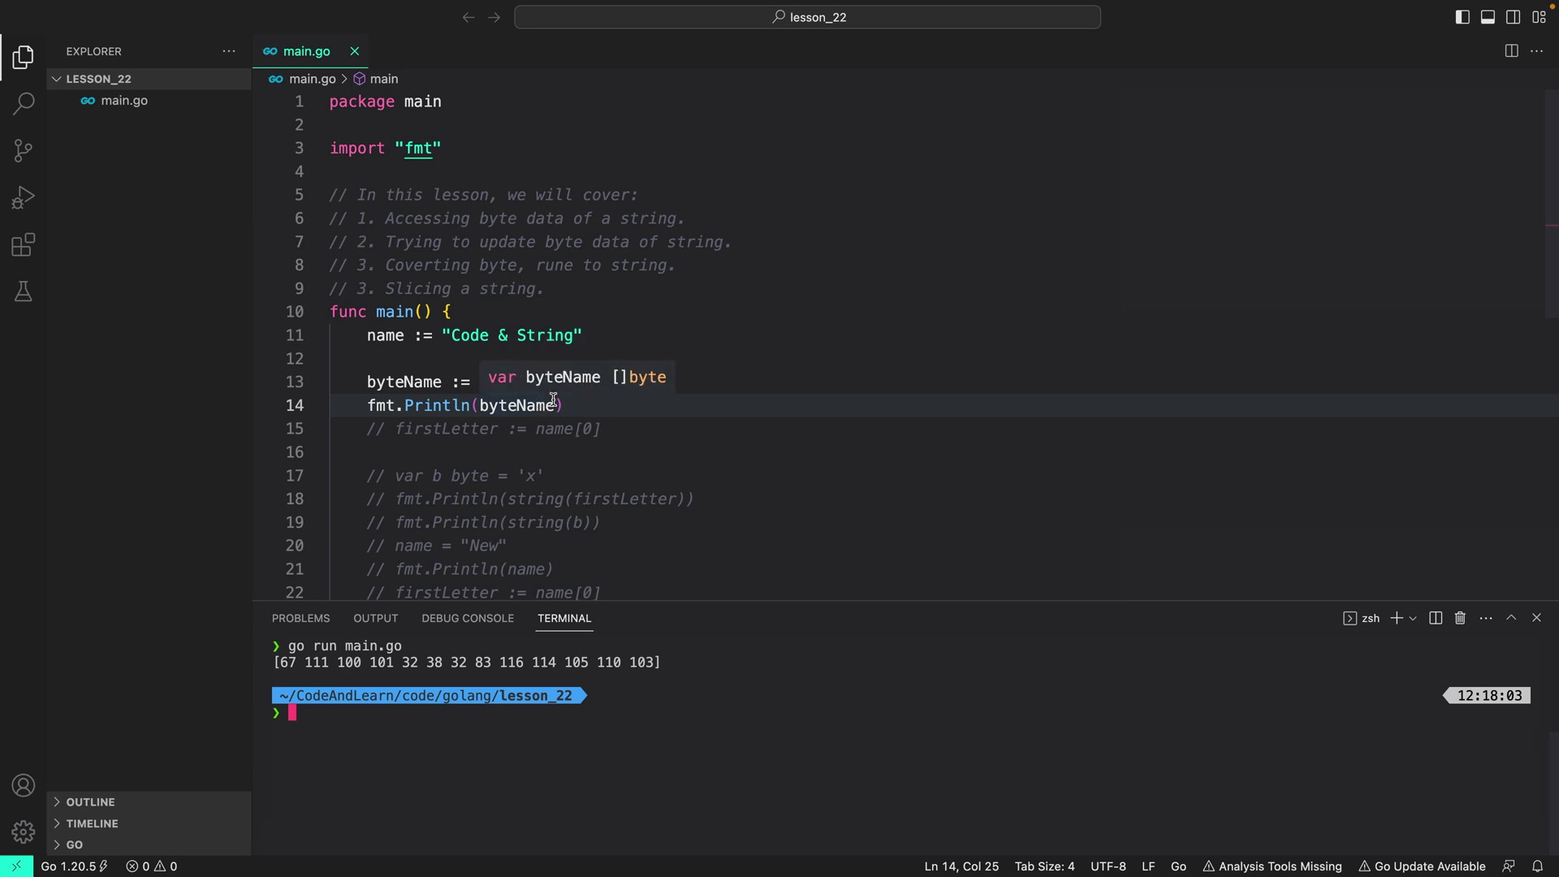
drag(555, 405, 313, 383)
key(super+slash)
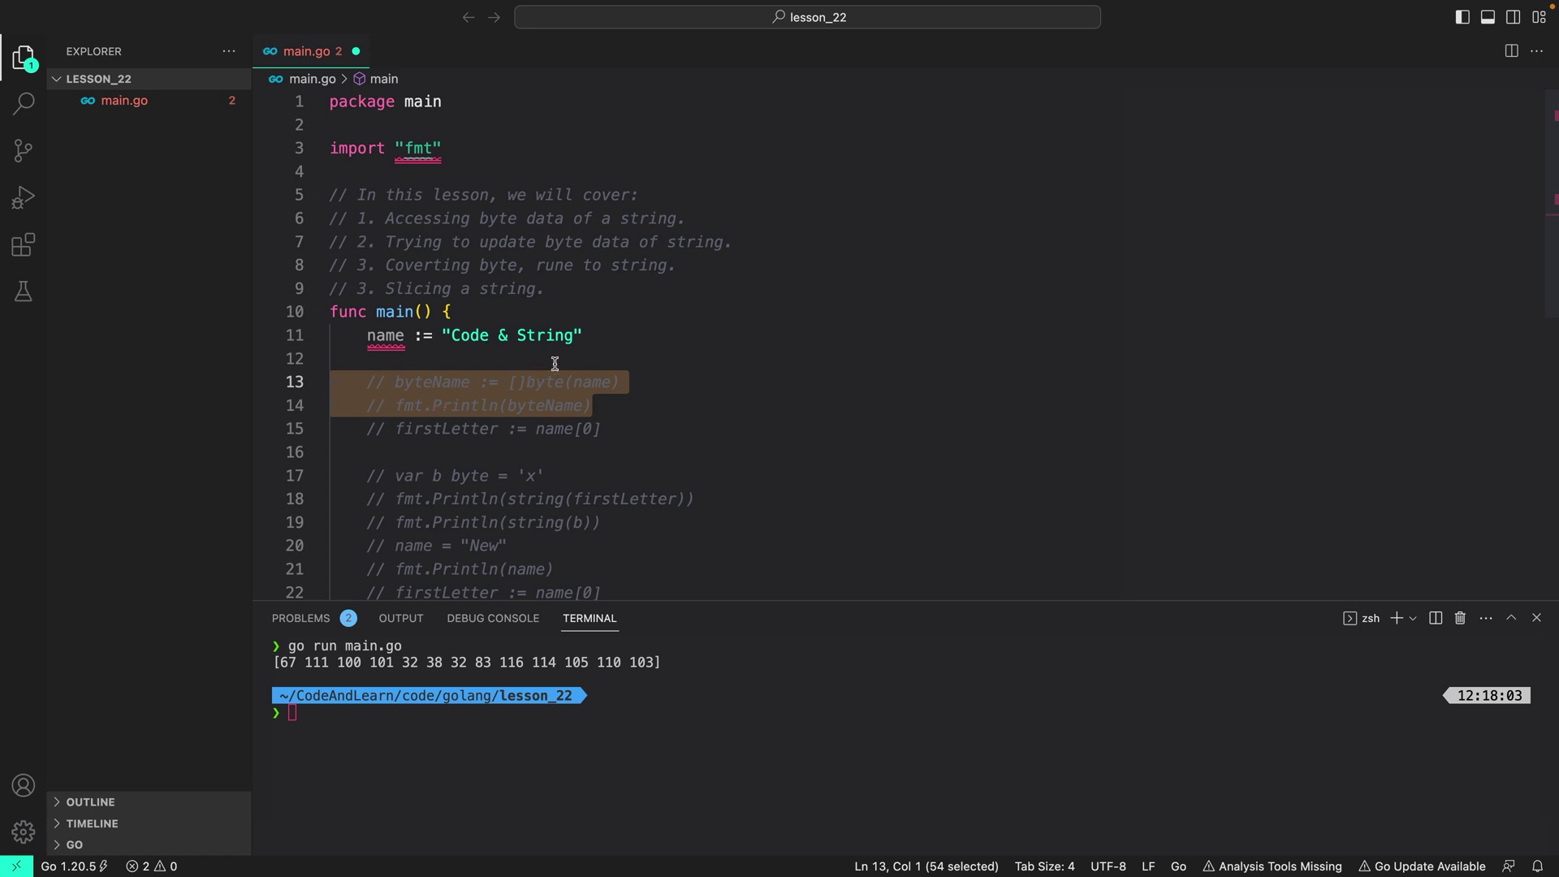
- Add a firstName slice of name on line 13 and a Println for it
click(640, 339)
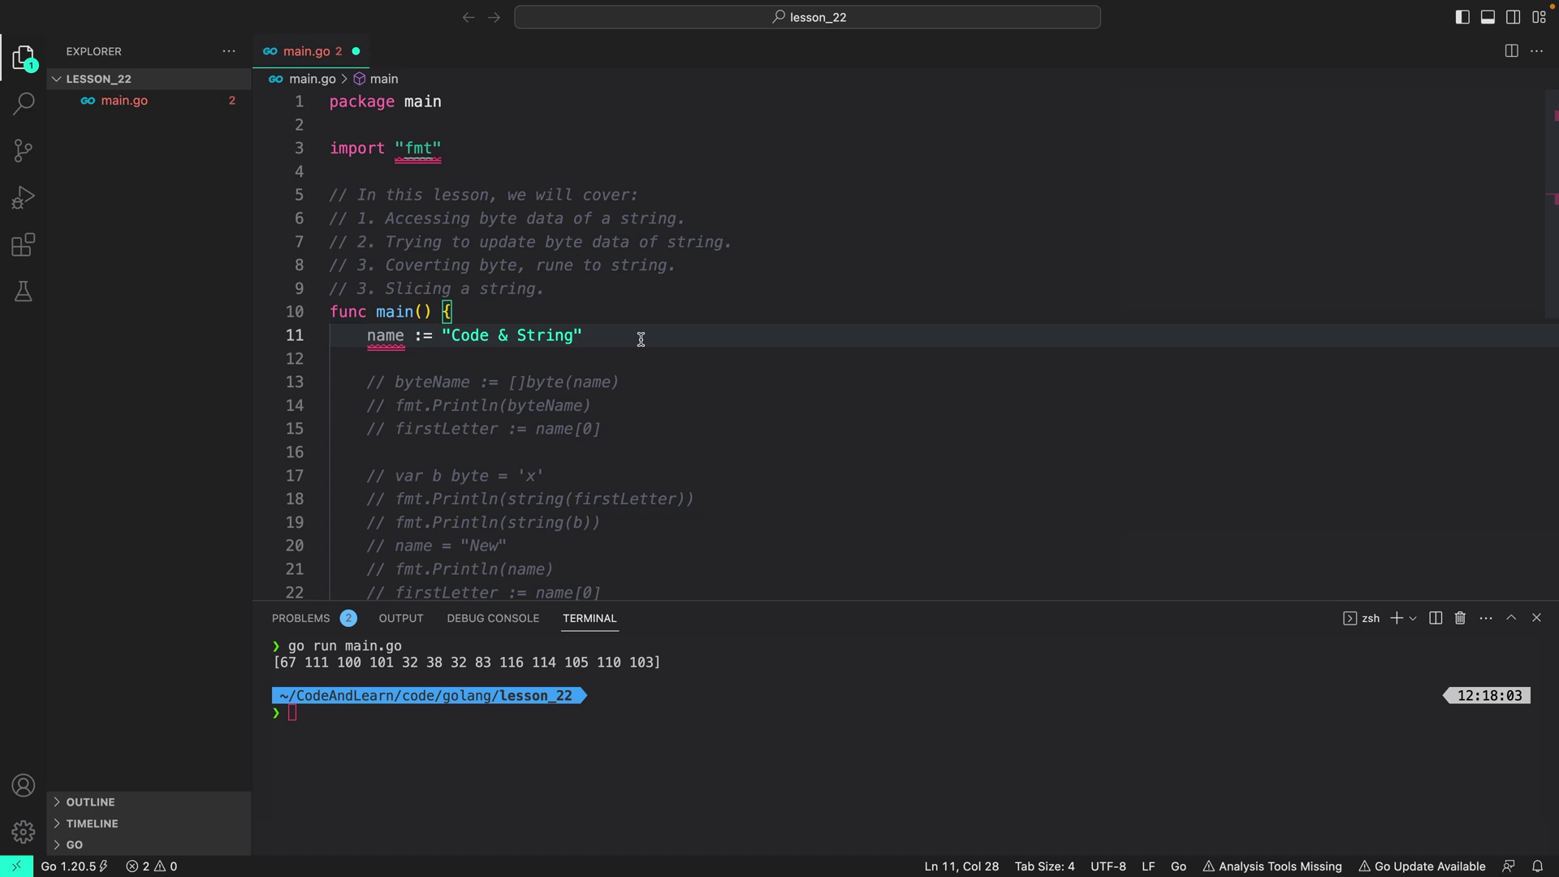
key(Return)
key(Return)
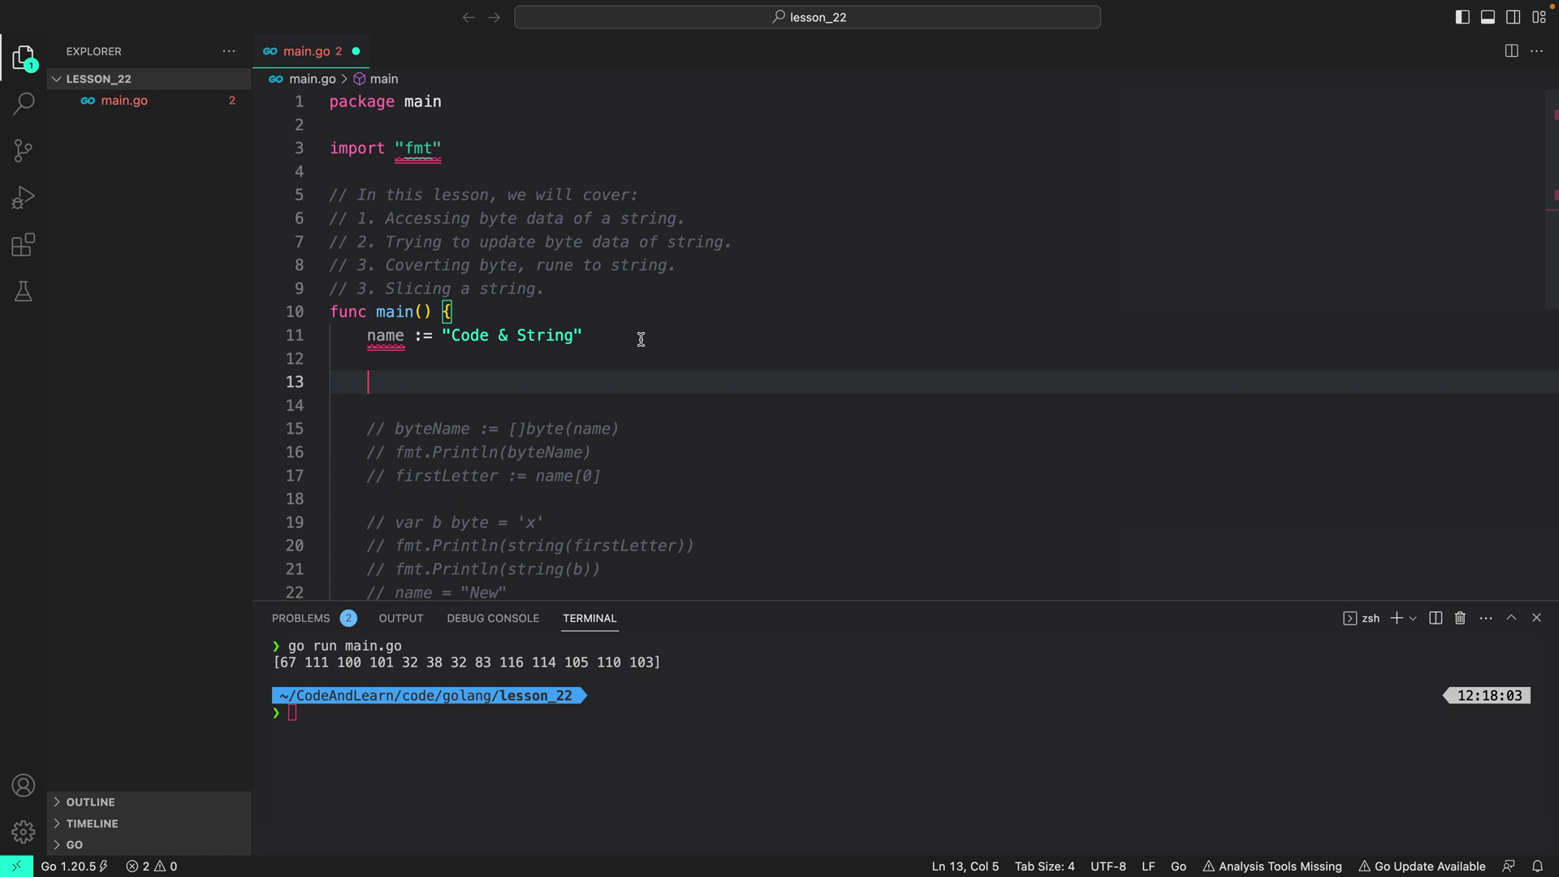
double_click(469, 335)
click(446, 384)
text(firstName)
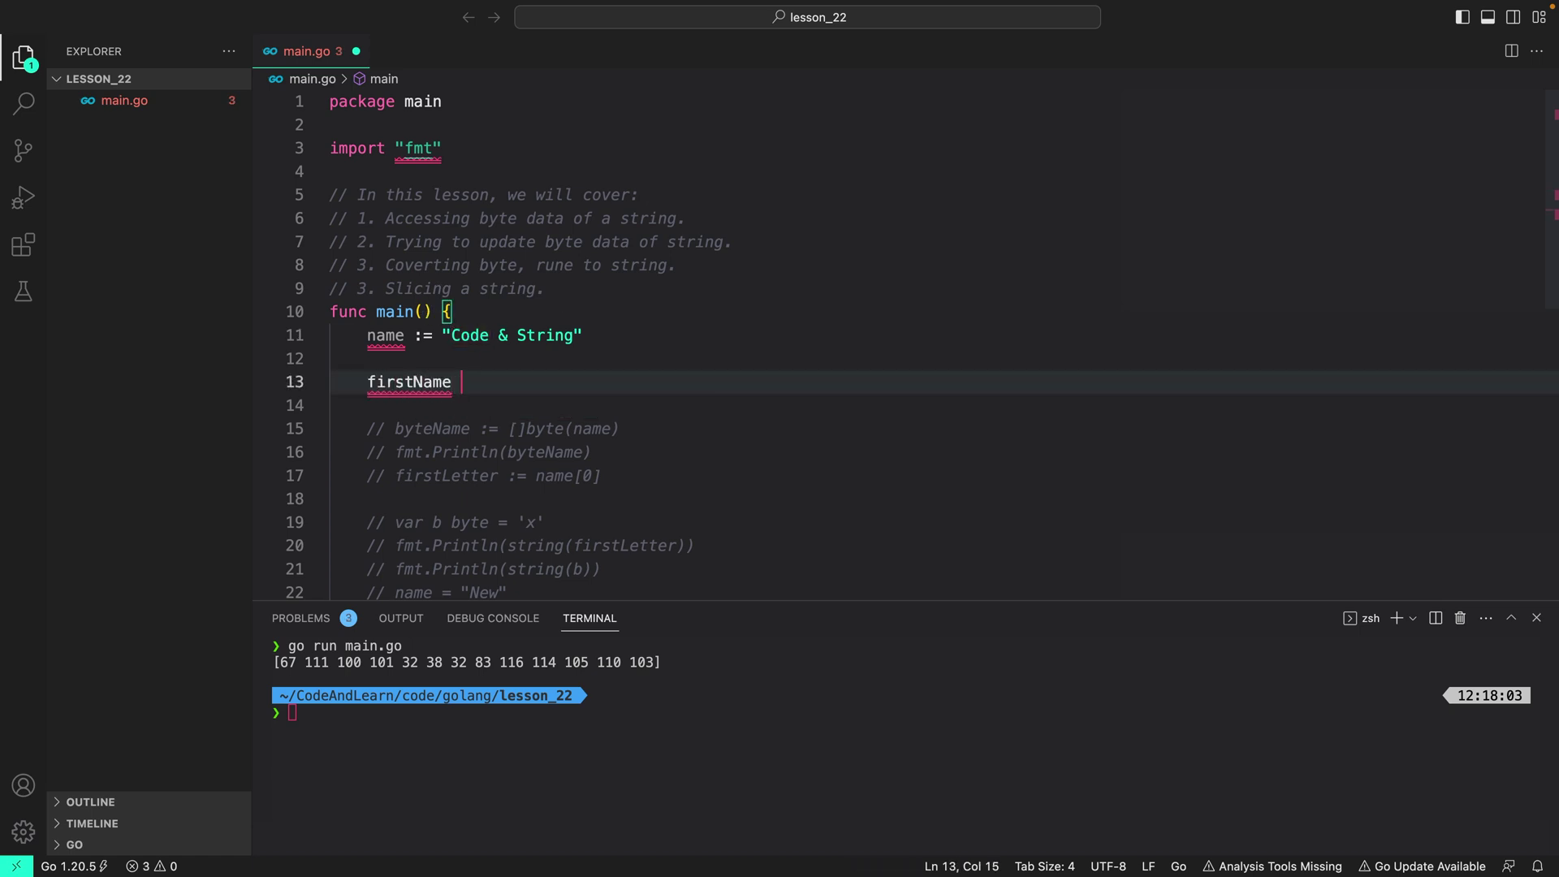
text( := nam)
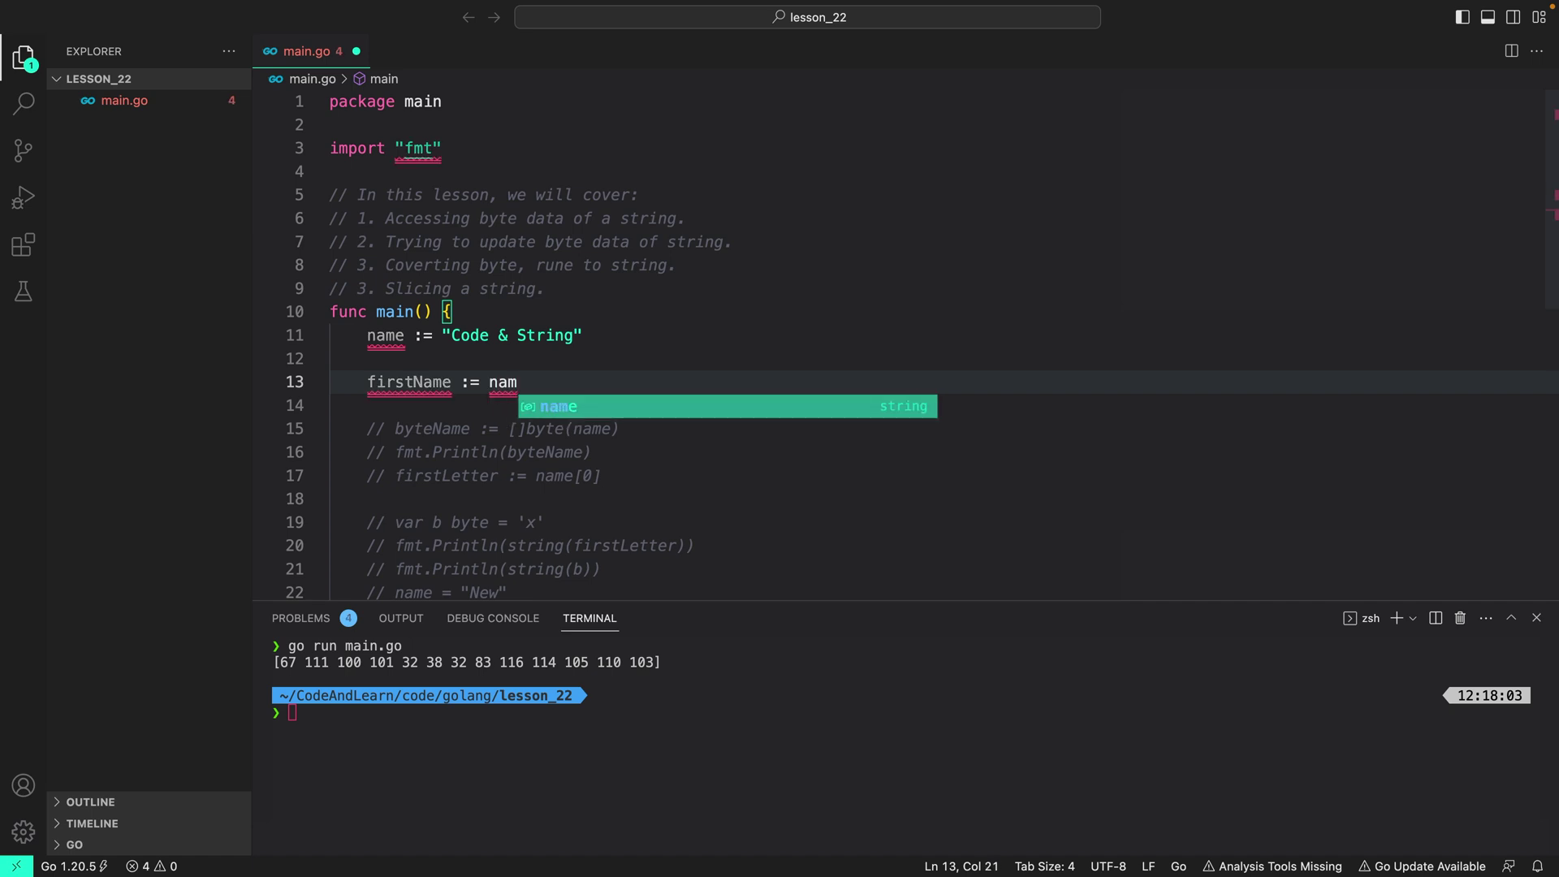
text(e[:)
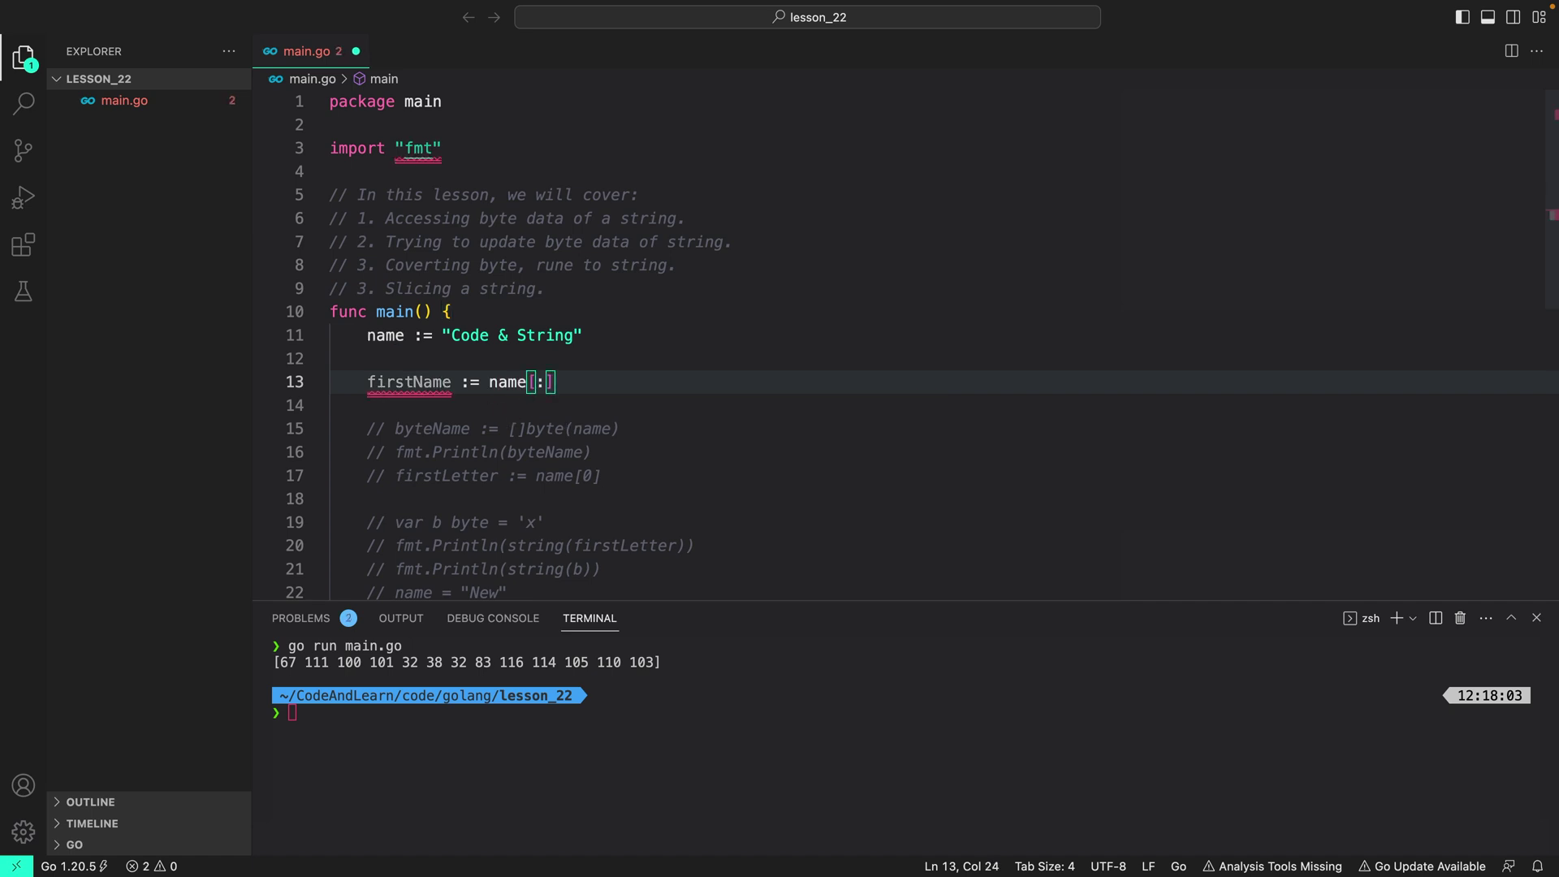
text(4)
click(582, 383)
key(Return)
text(fmt.Println(firstName)
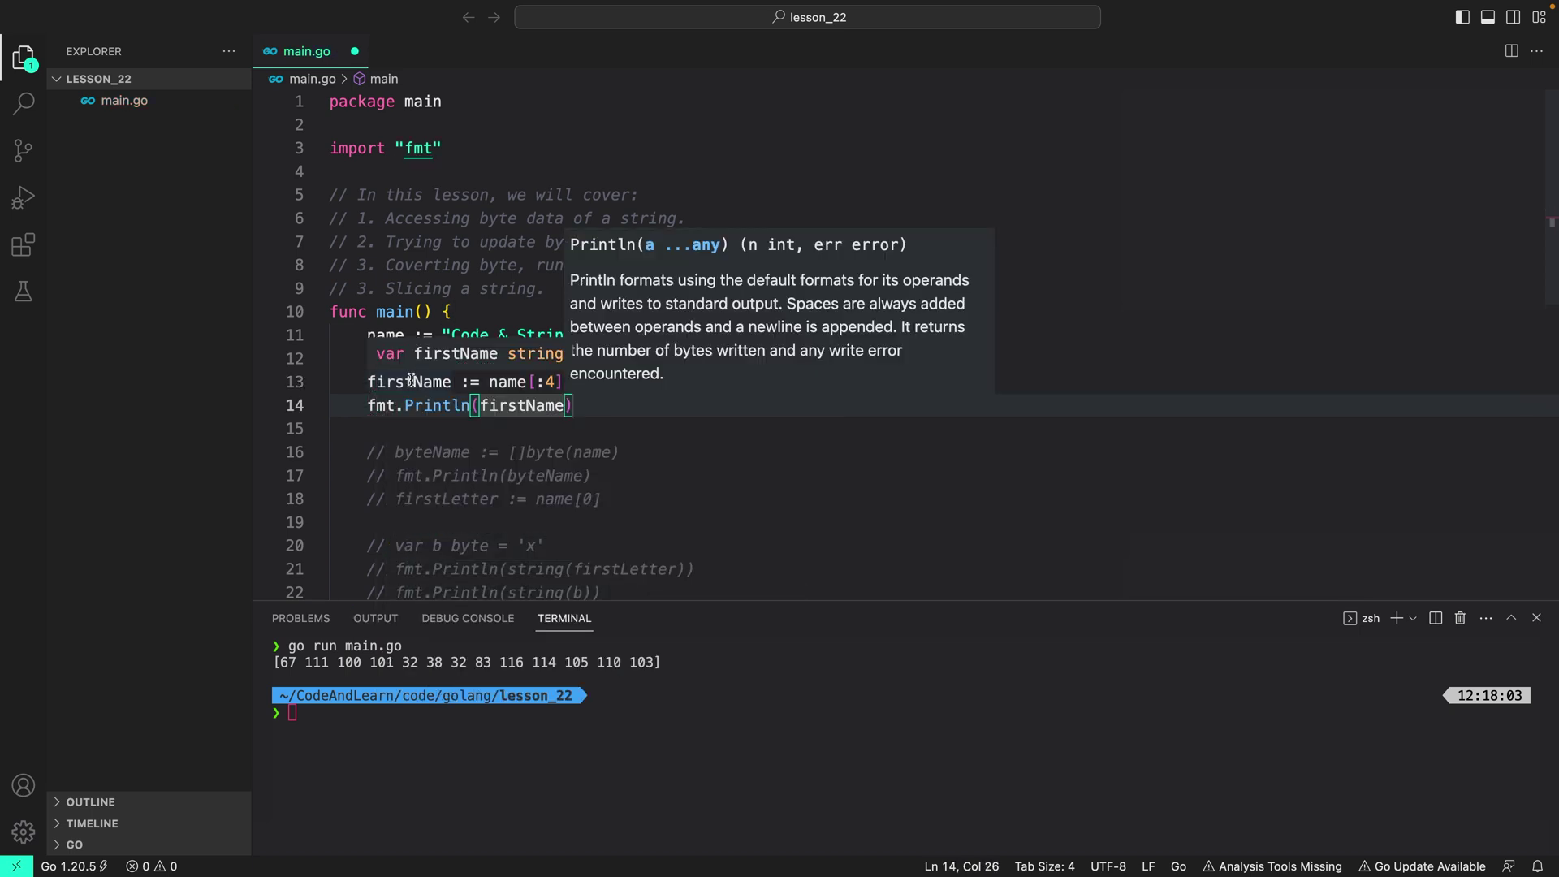
- Save, clear the terminal, and run main.go to see the slice output
key(ctrl+s)
click(297, 751)
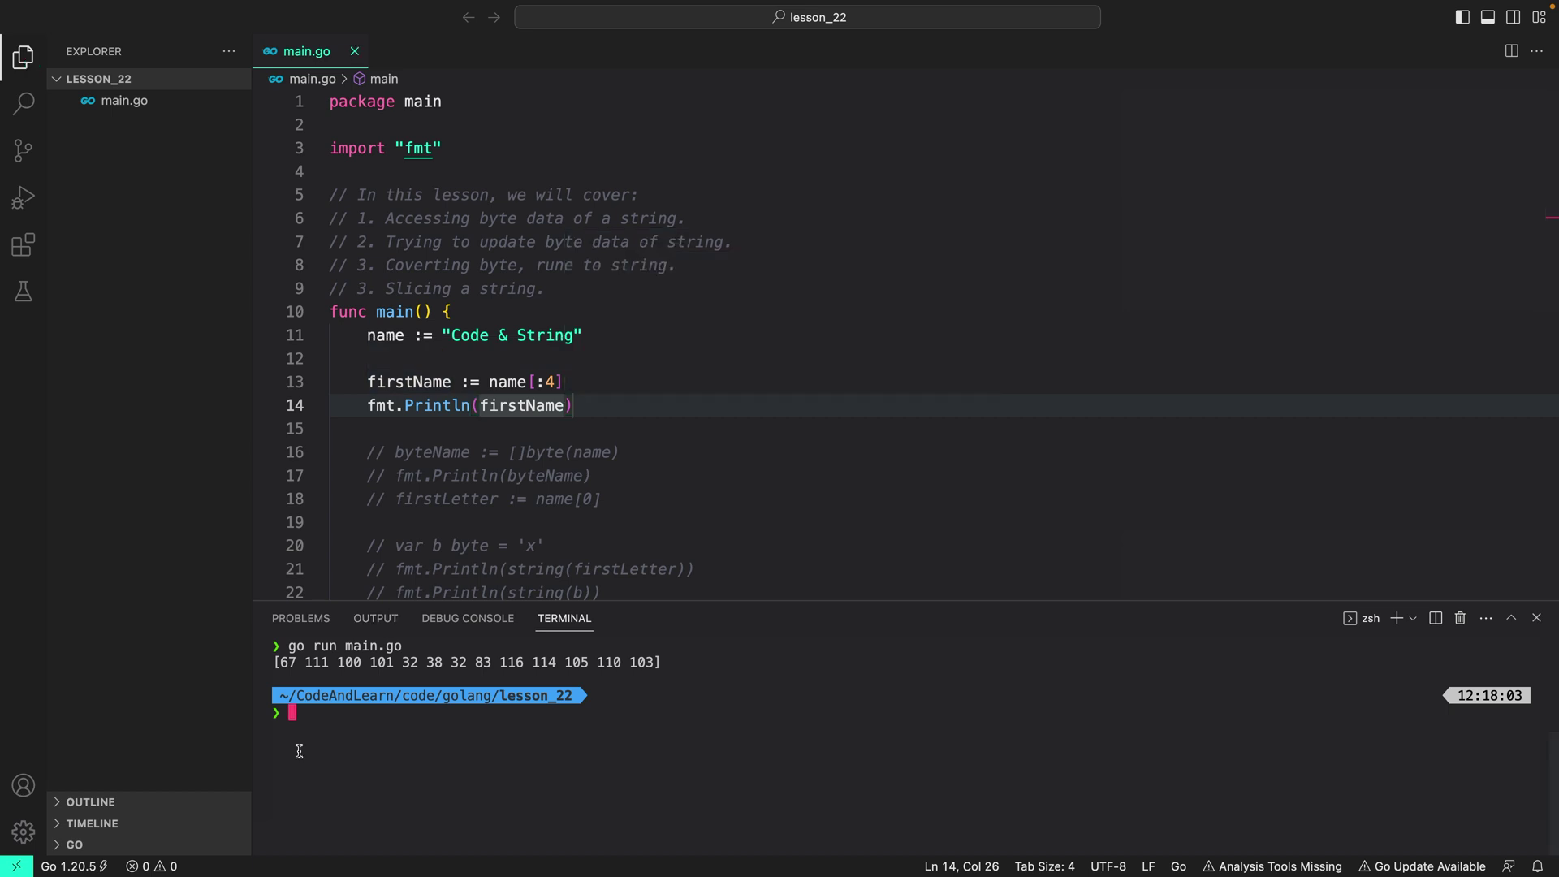
text(clear)
key(Return)
text(go)
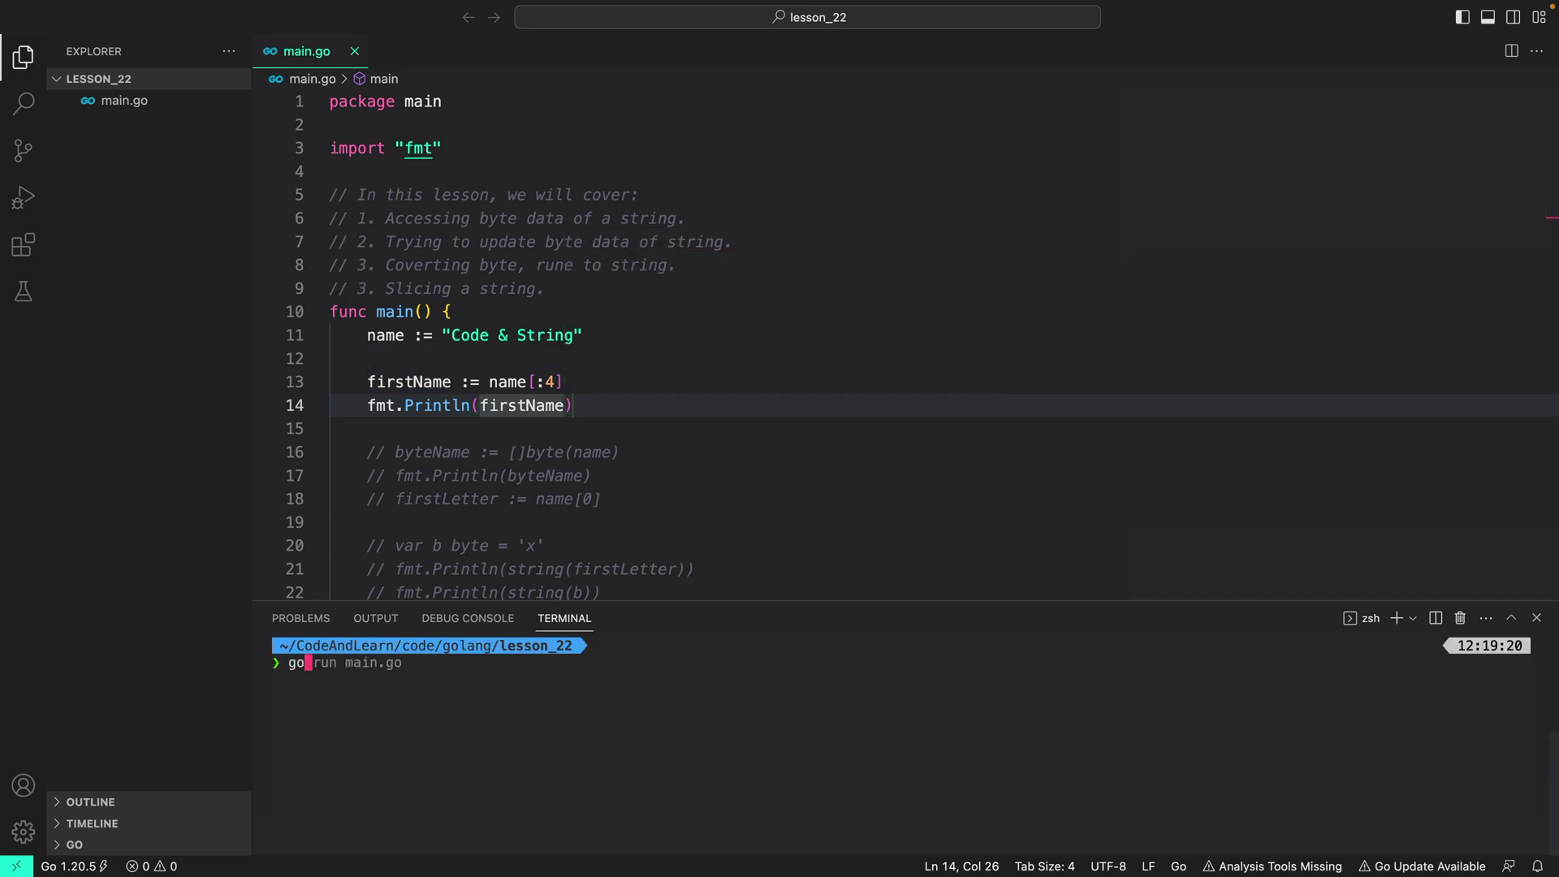
key(Right)
key(Return)
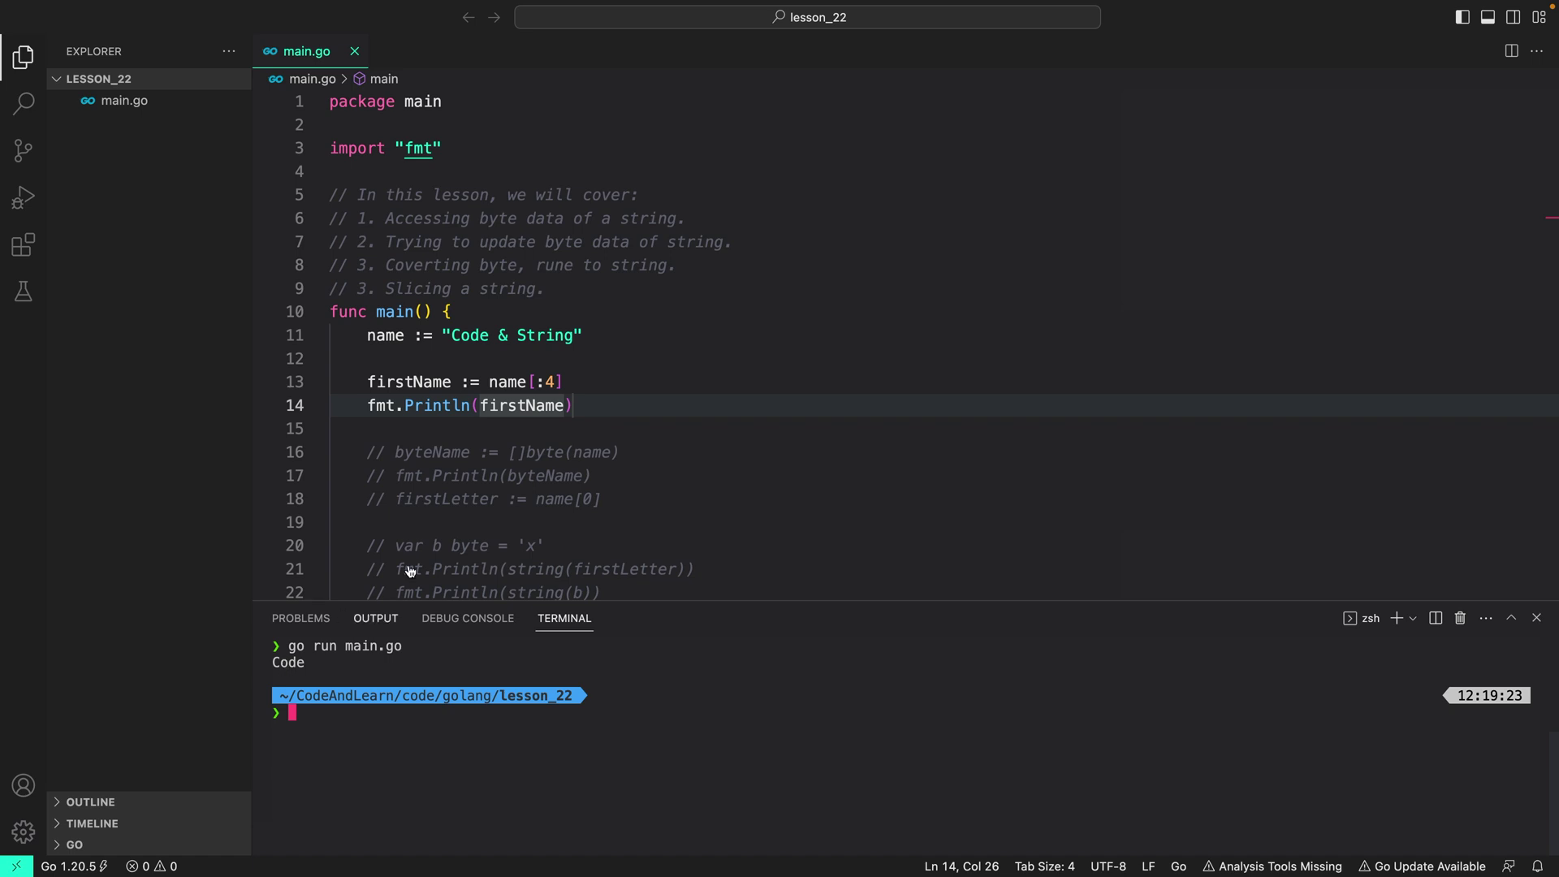
- Delete the 4 from the slice end and rerun main.go to see the longer output
click(555, 384)
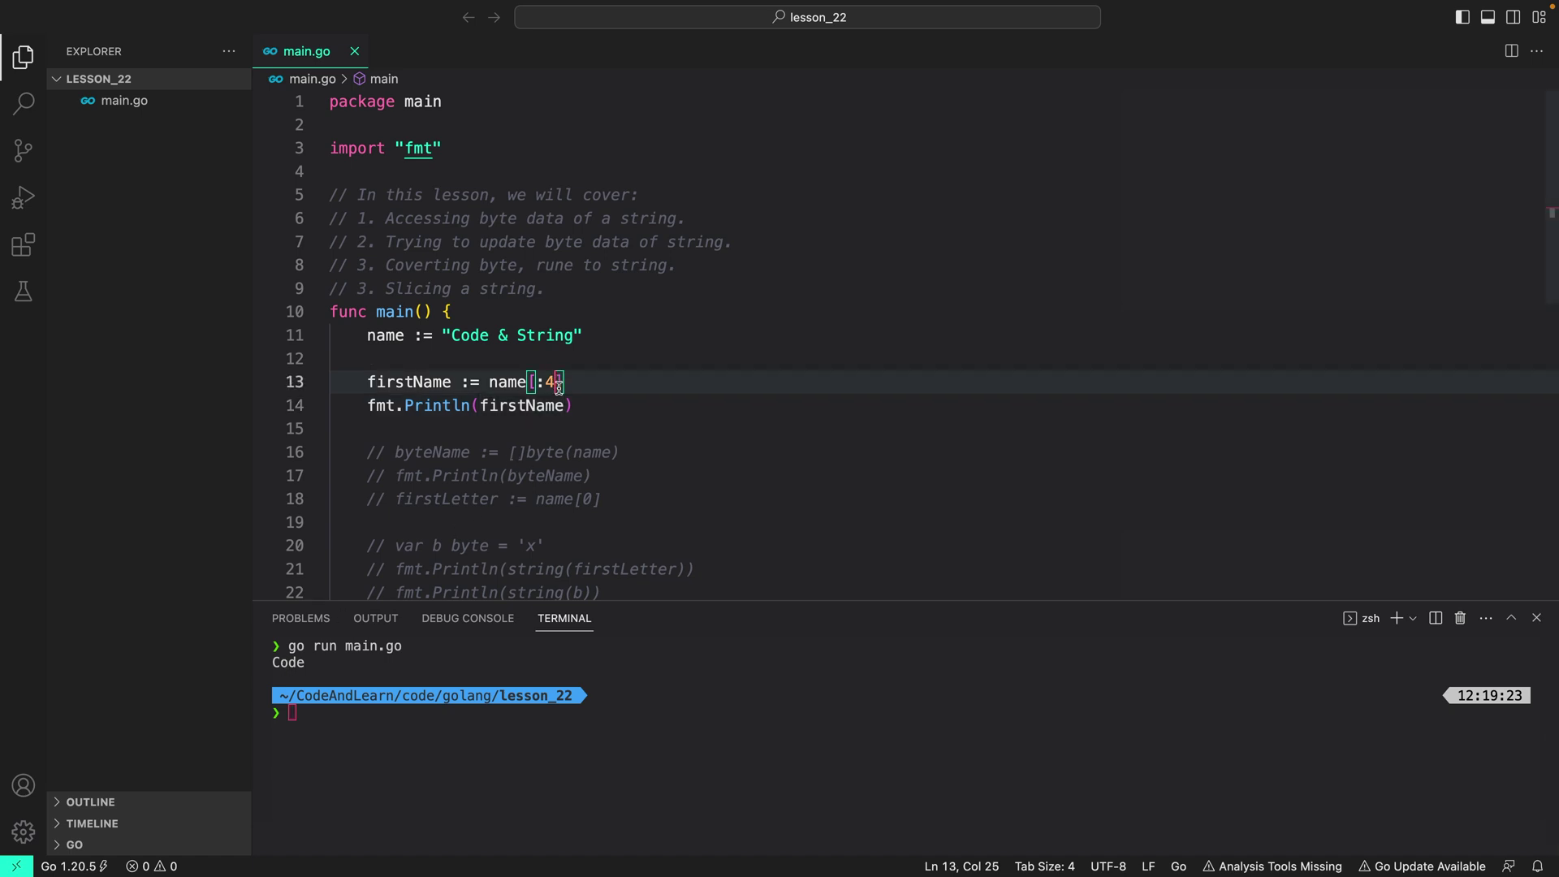
key(BackSpace)
key(super+s)
click(361, 714)
text(clear)
key(Return)
key(Up)
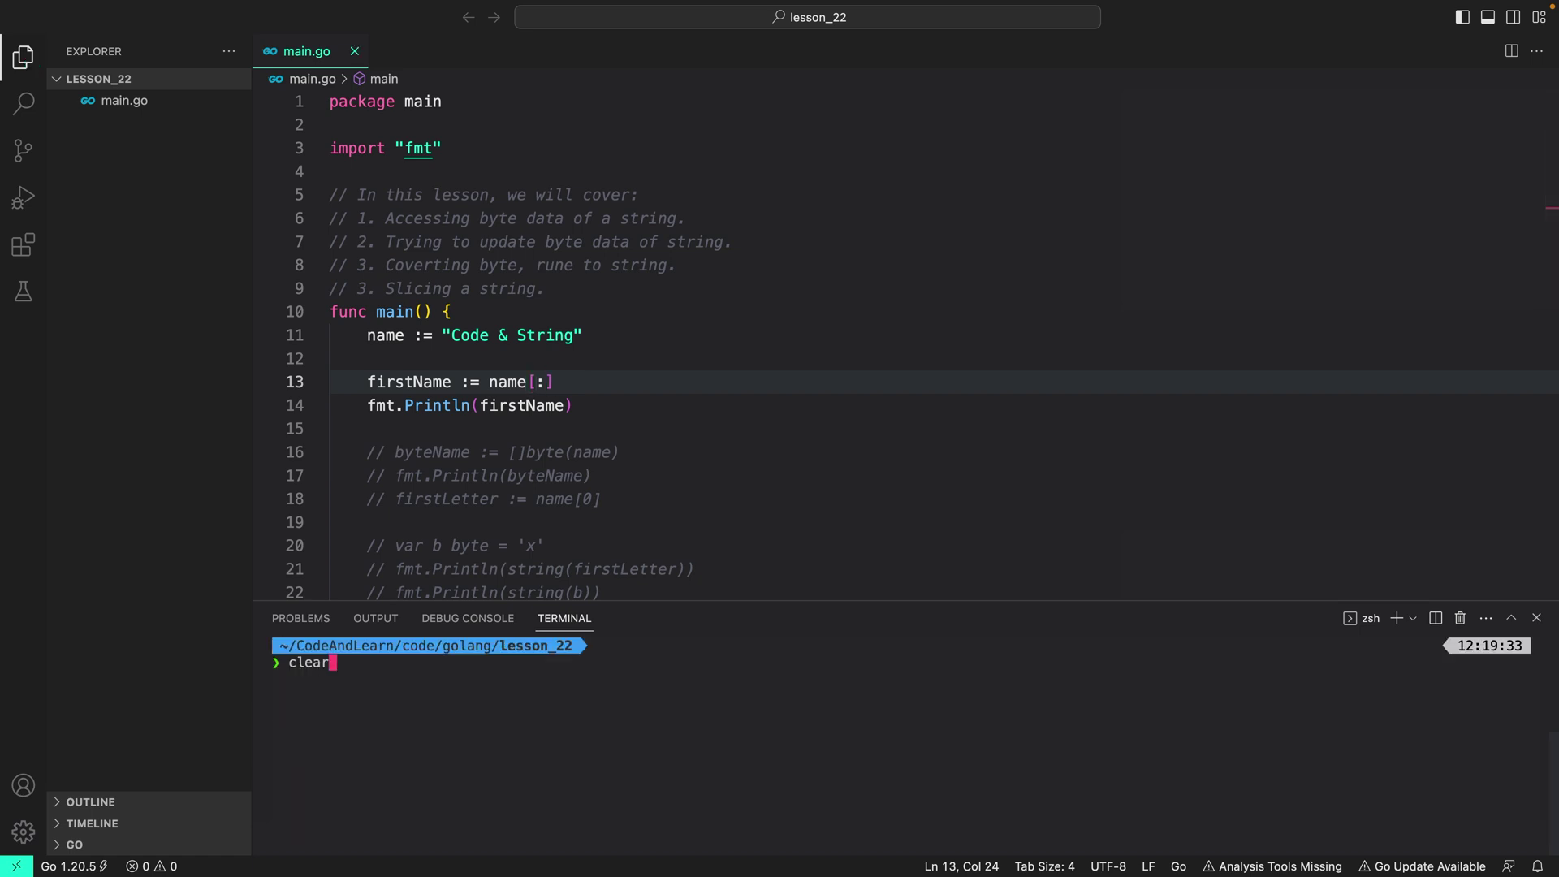
key(Up)
key(Return)
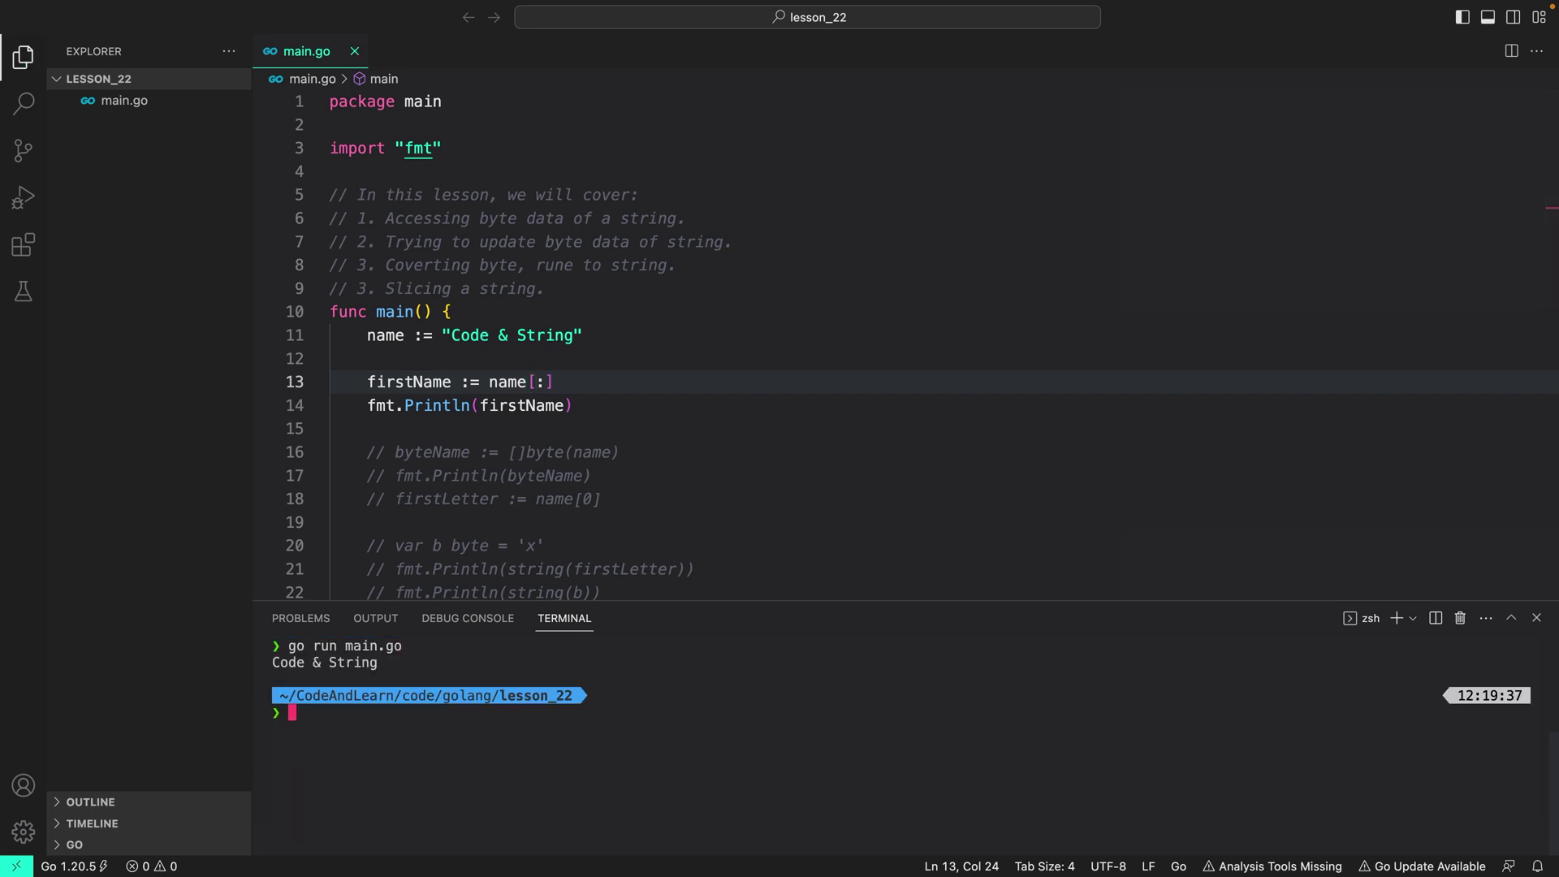
- Set the slice to name[4:6] and rerun, confirming the output " &"
click(533, 382)
text(4)
key(Right)
text(6)
key(ctrl+s)
key(Up)
key(Return)
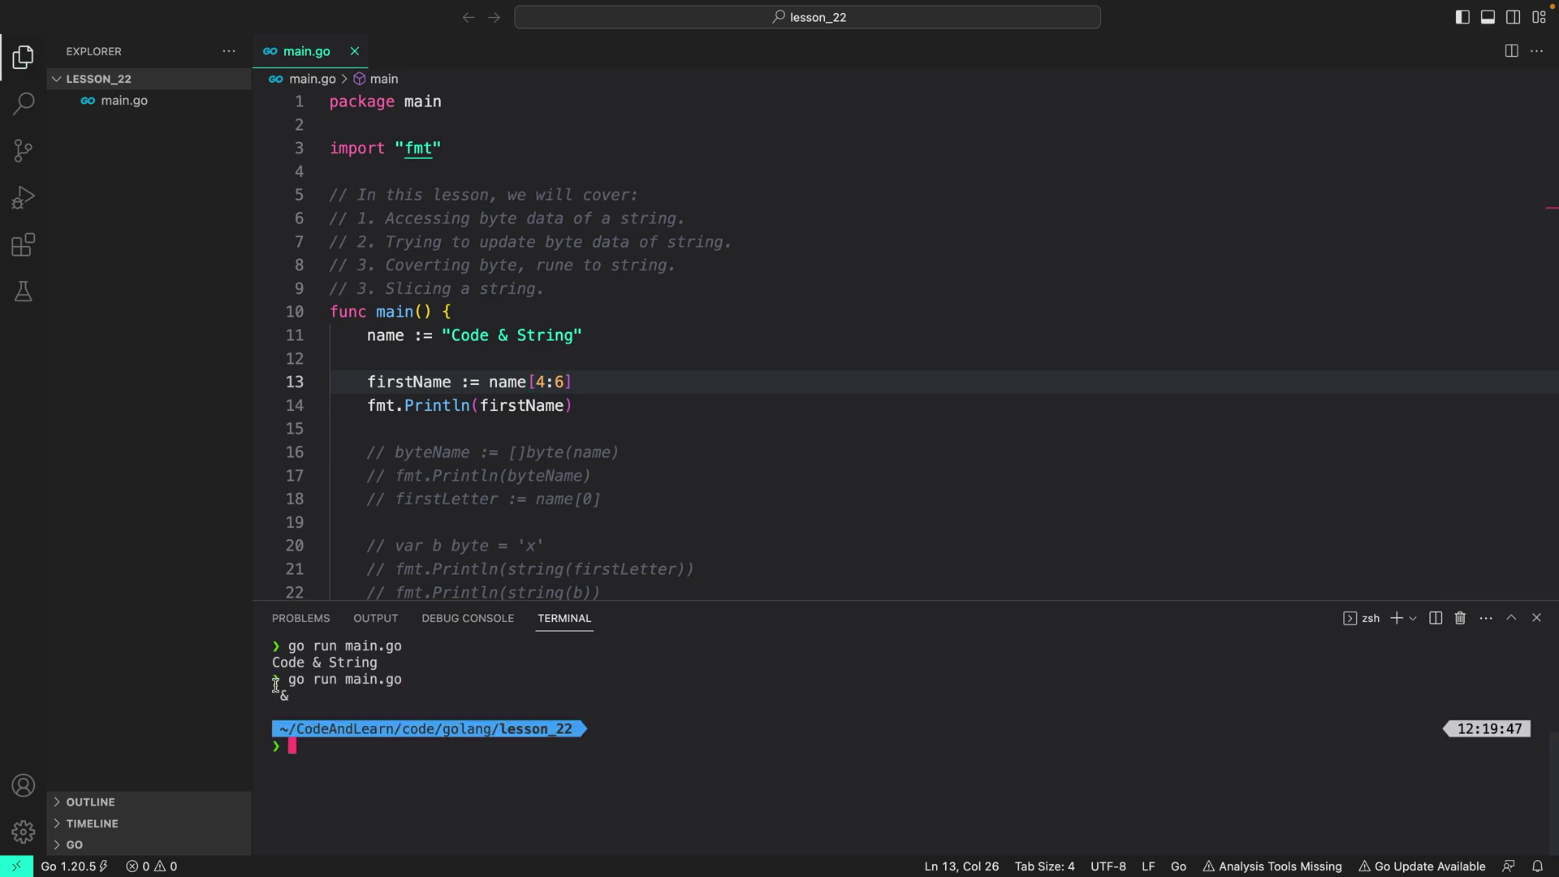
drag(280, 693, 294, 694)
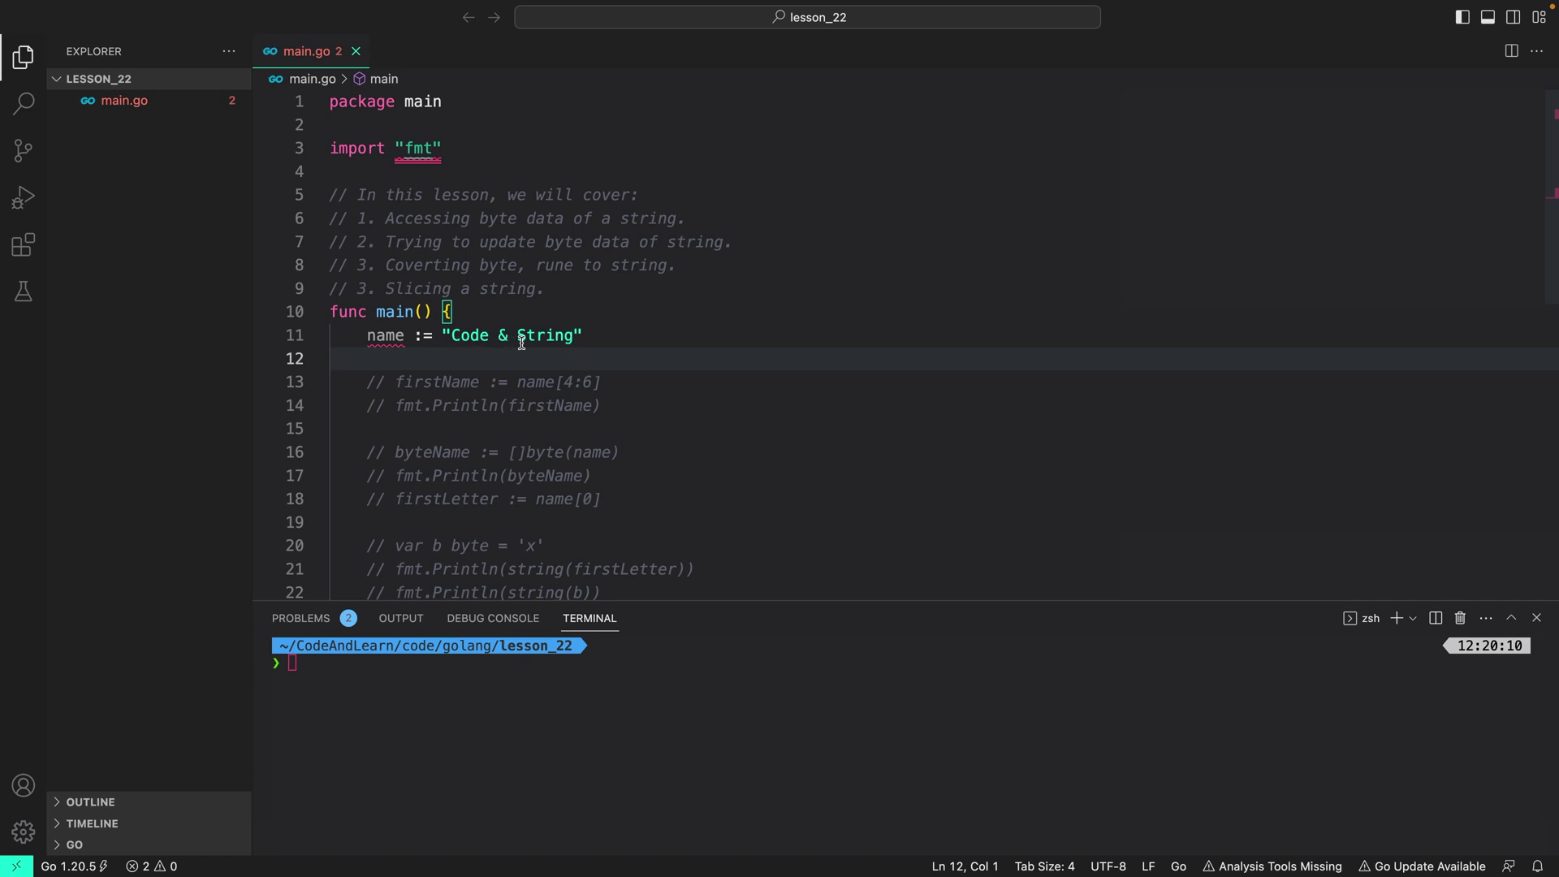
- Set name to a Chinese string, print string(name[0]) via firstCharacter, and run main.go
drag(580, 337, 450, 336)
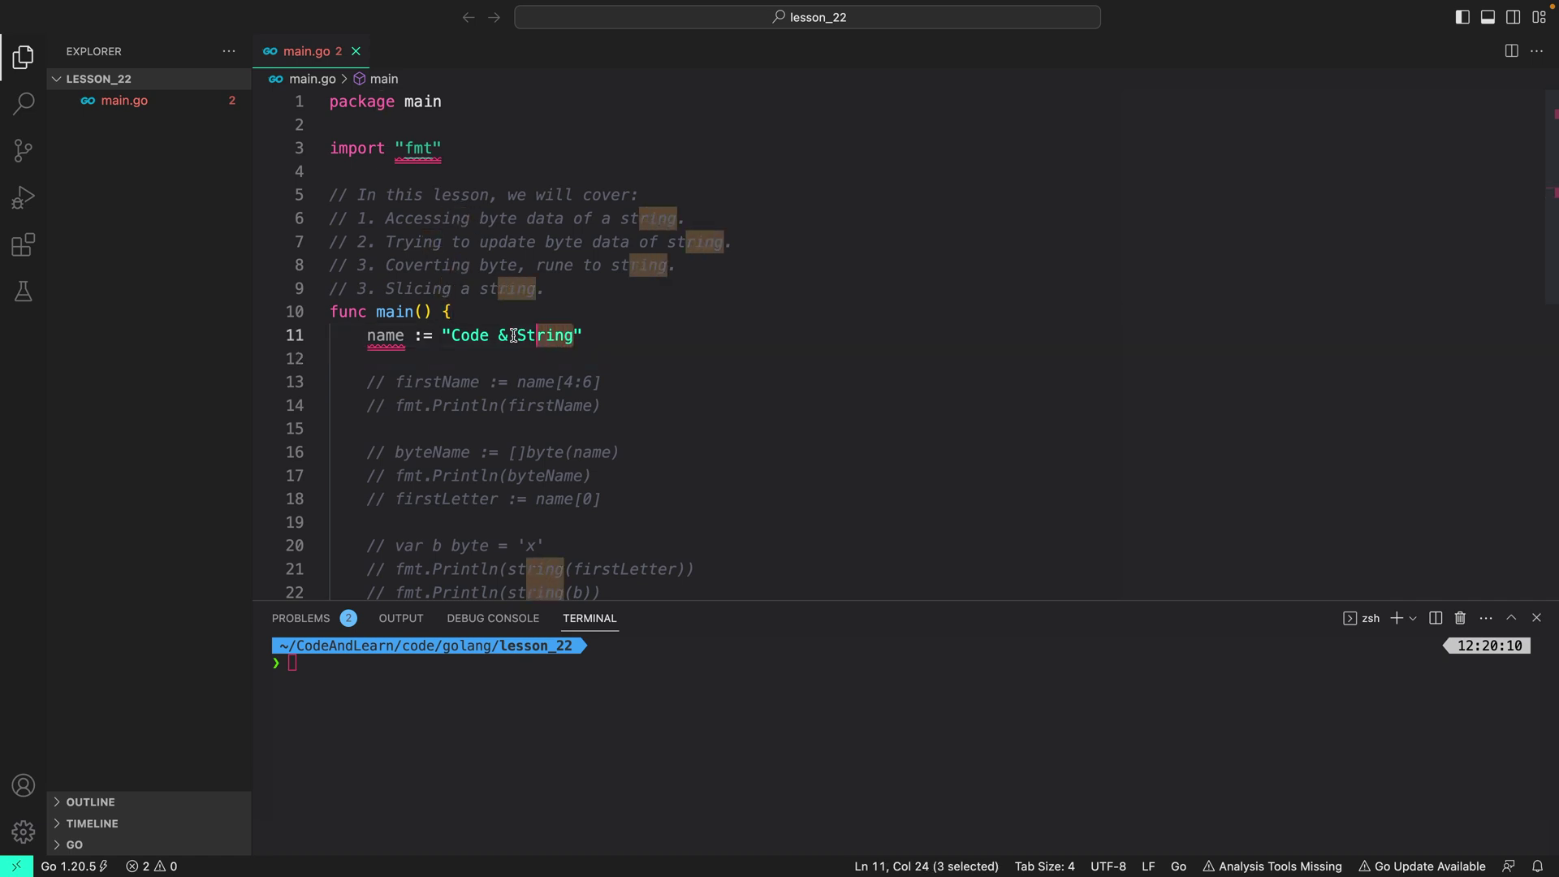
text(朗鄭텟)
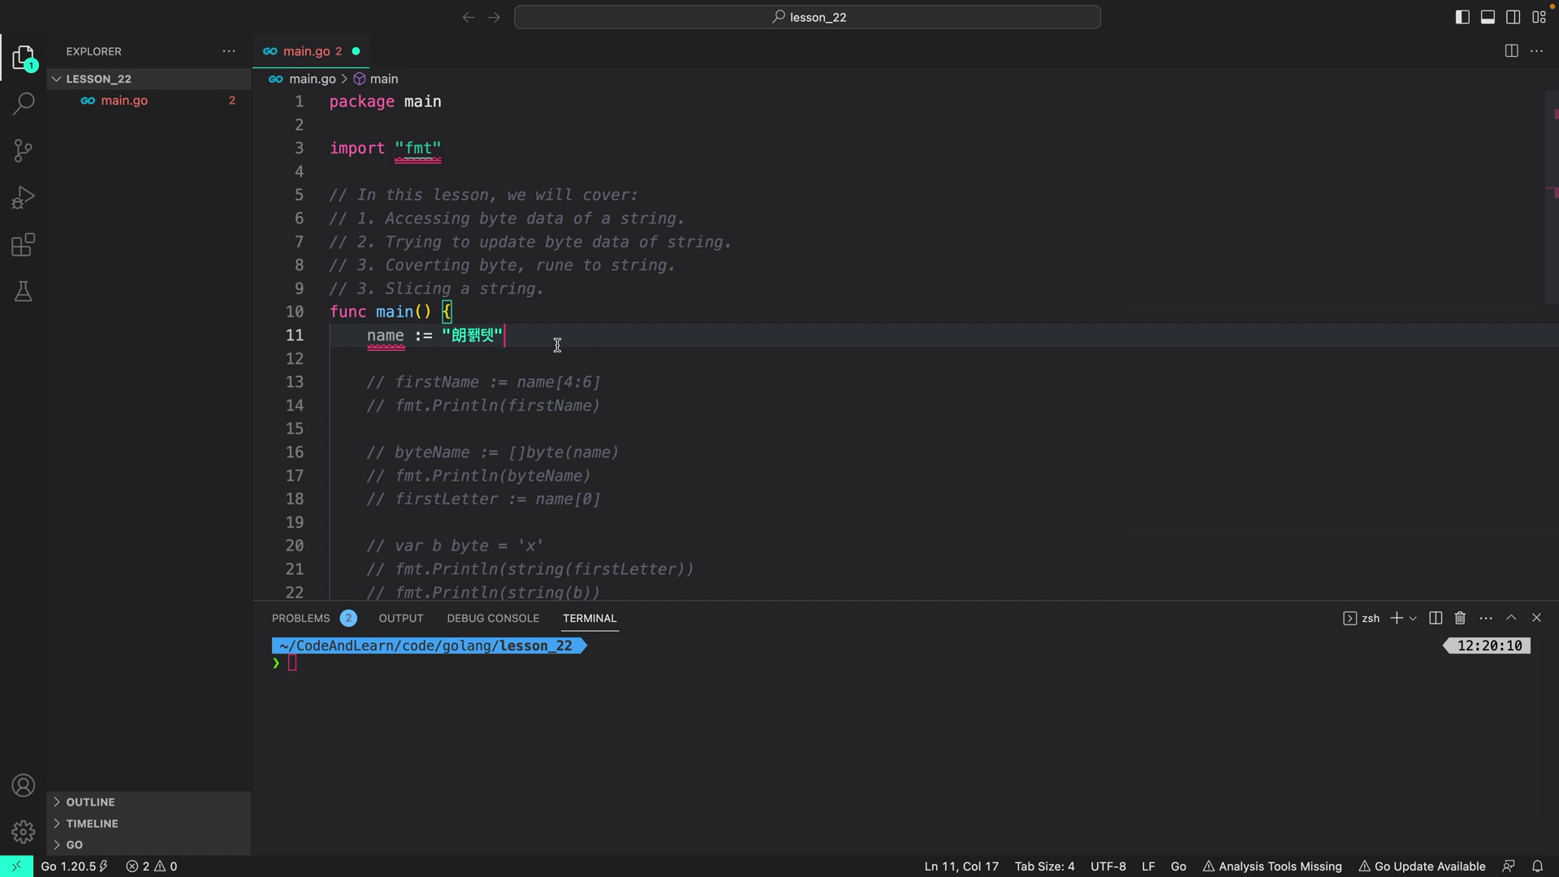
key(Return)
text(firstCharacter := na)
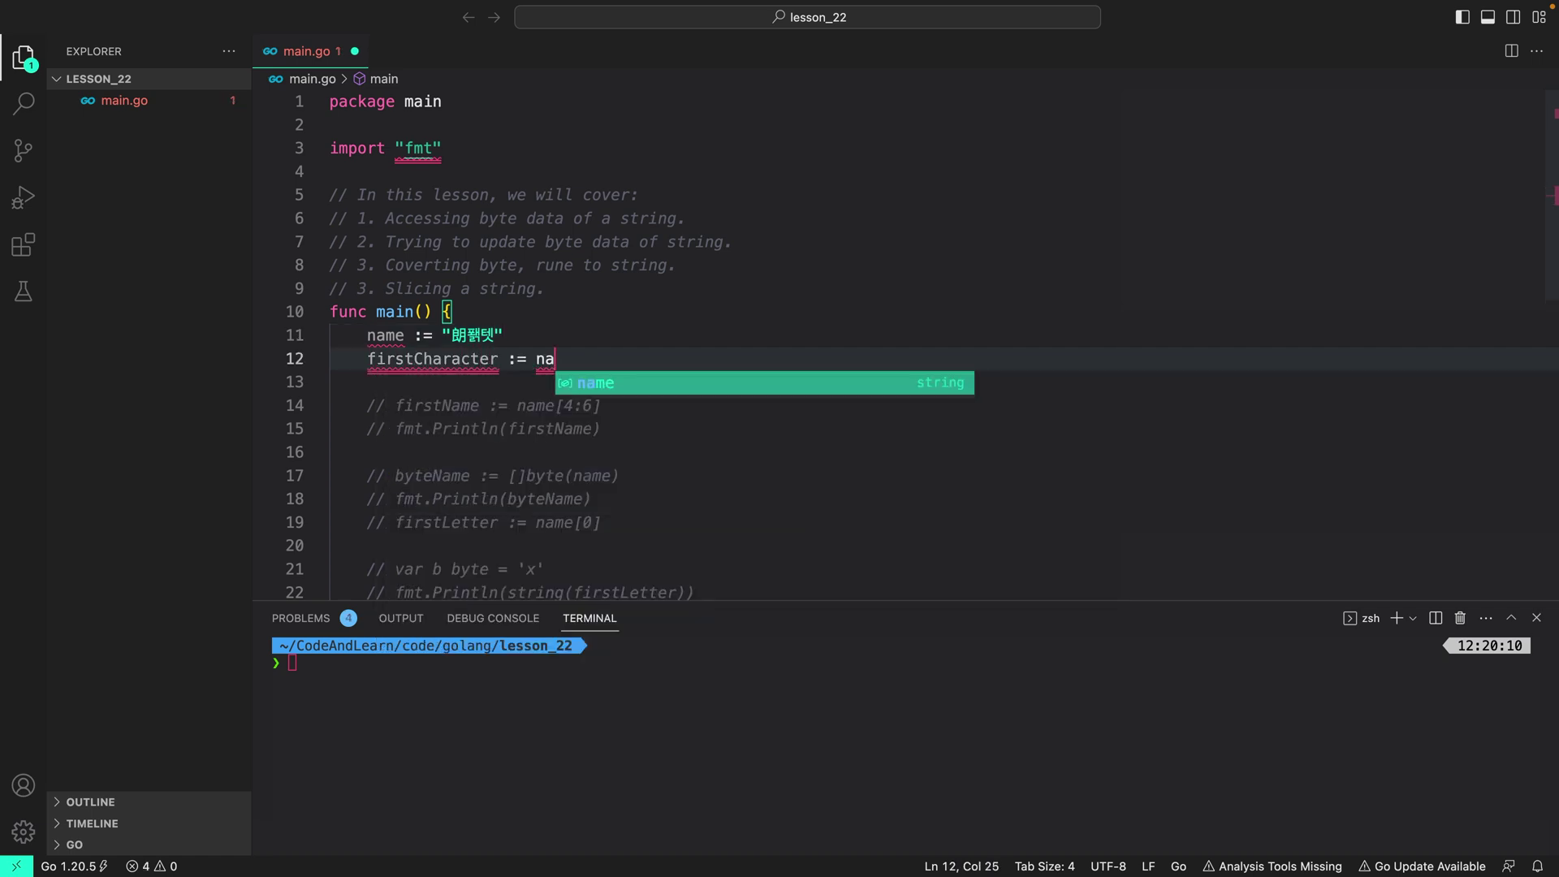
text(me[0)
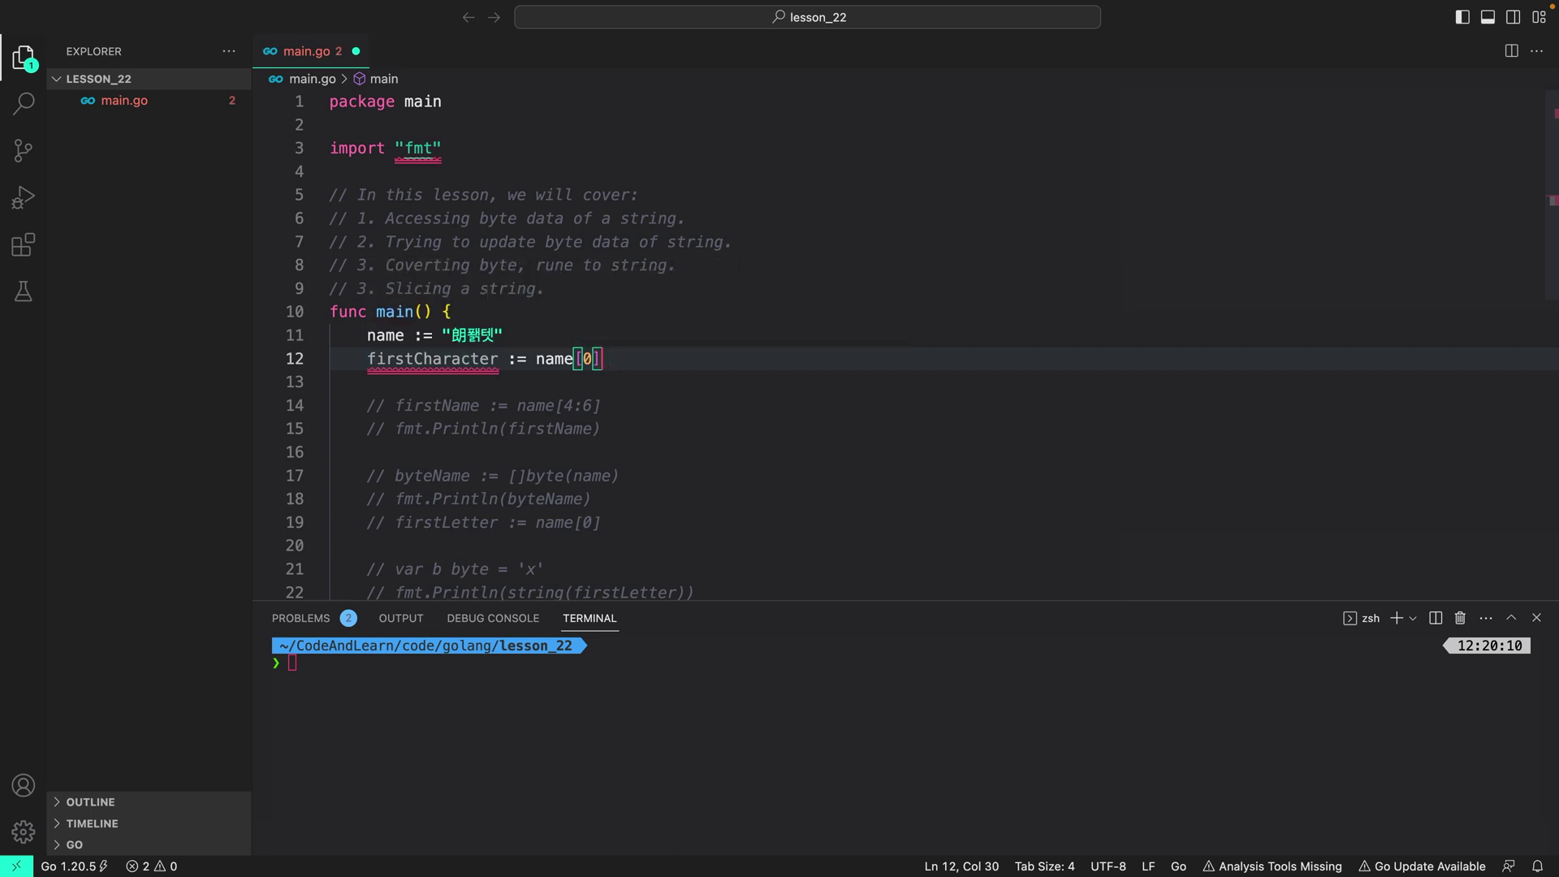
key(Return)
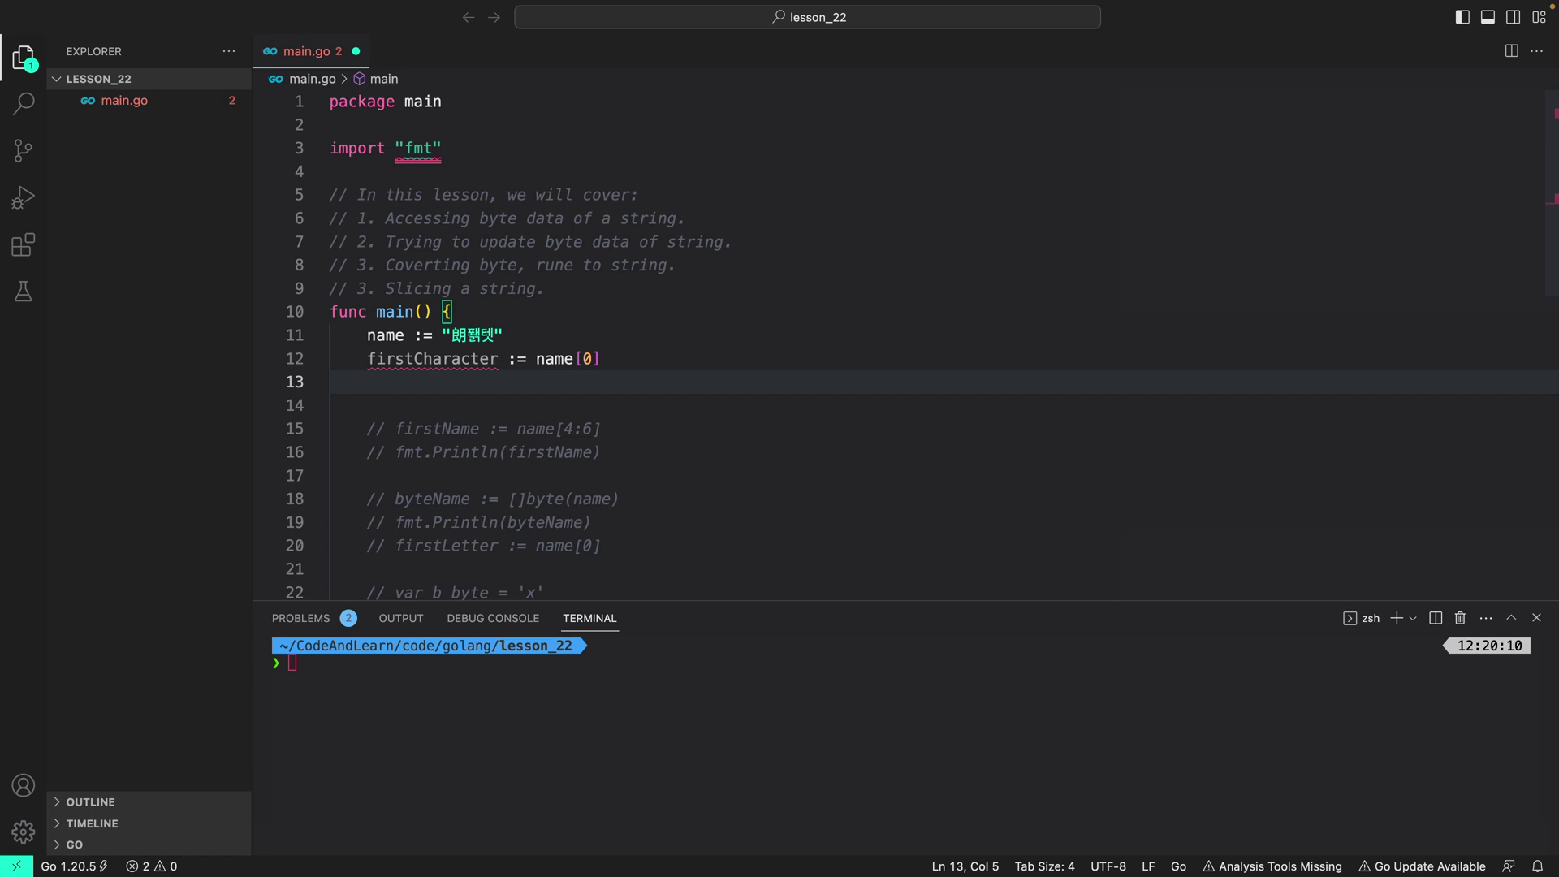
text(fm)
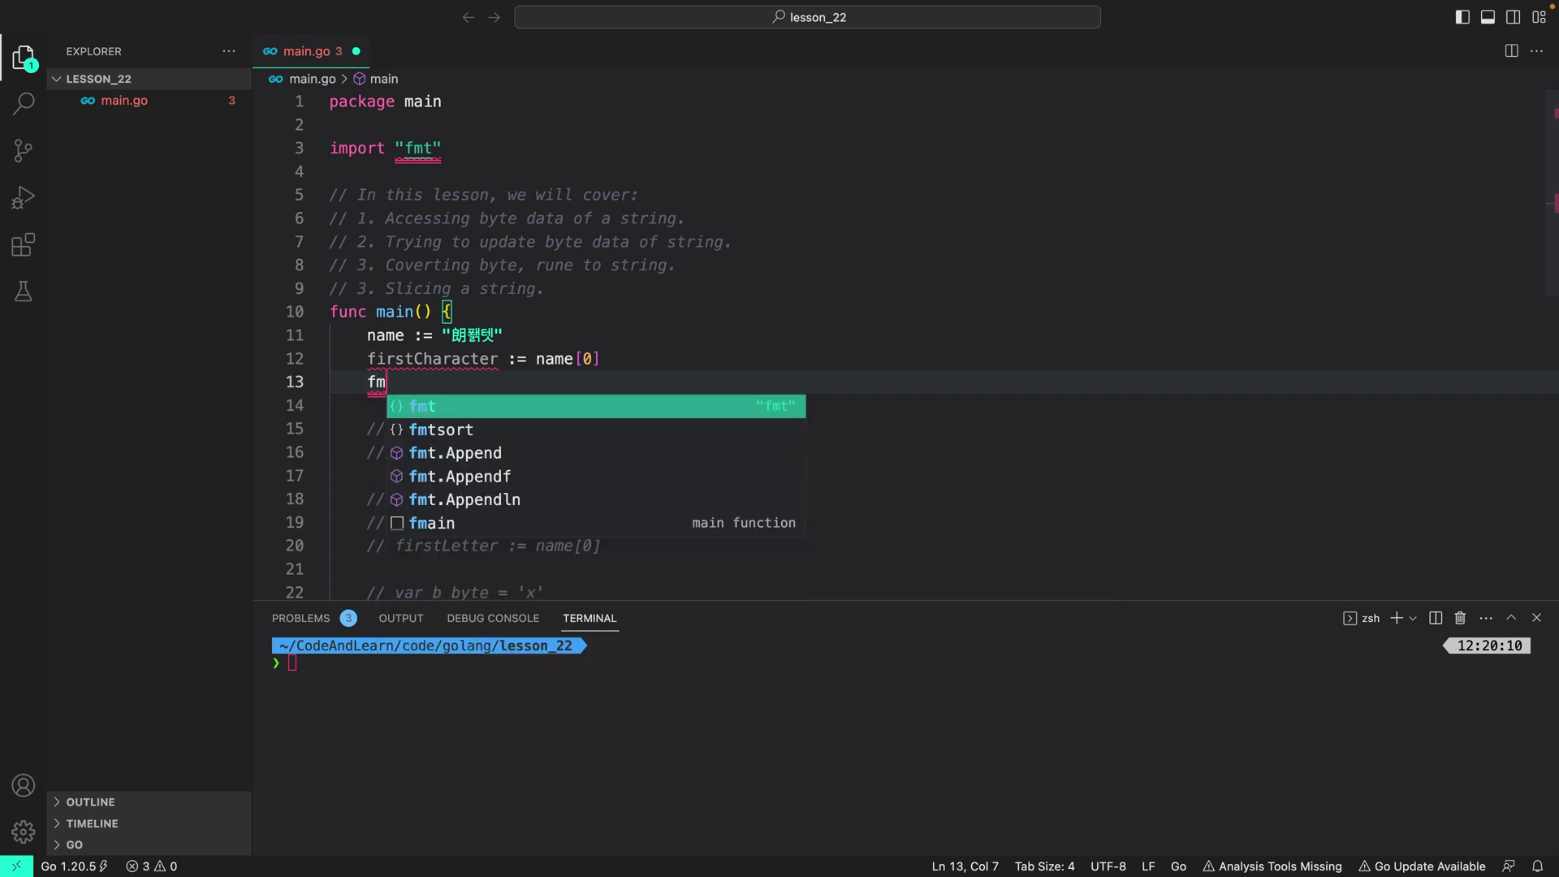
text(t.Println(stri)
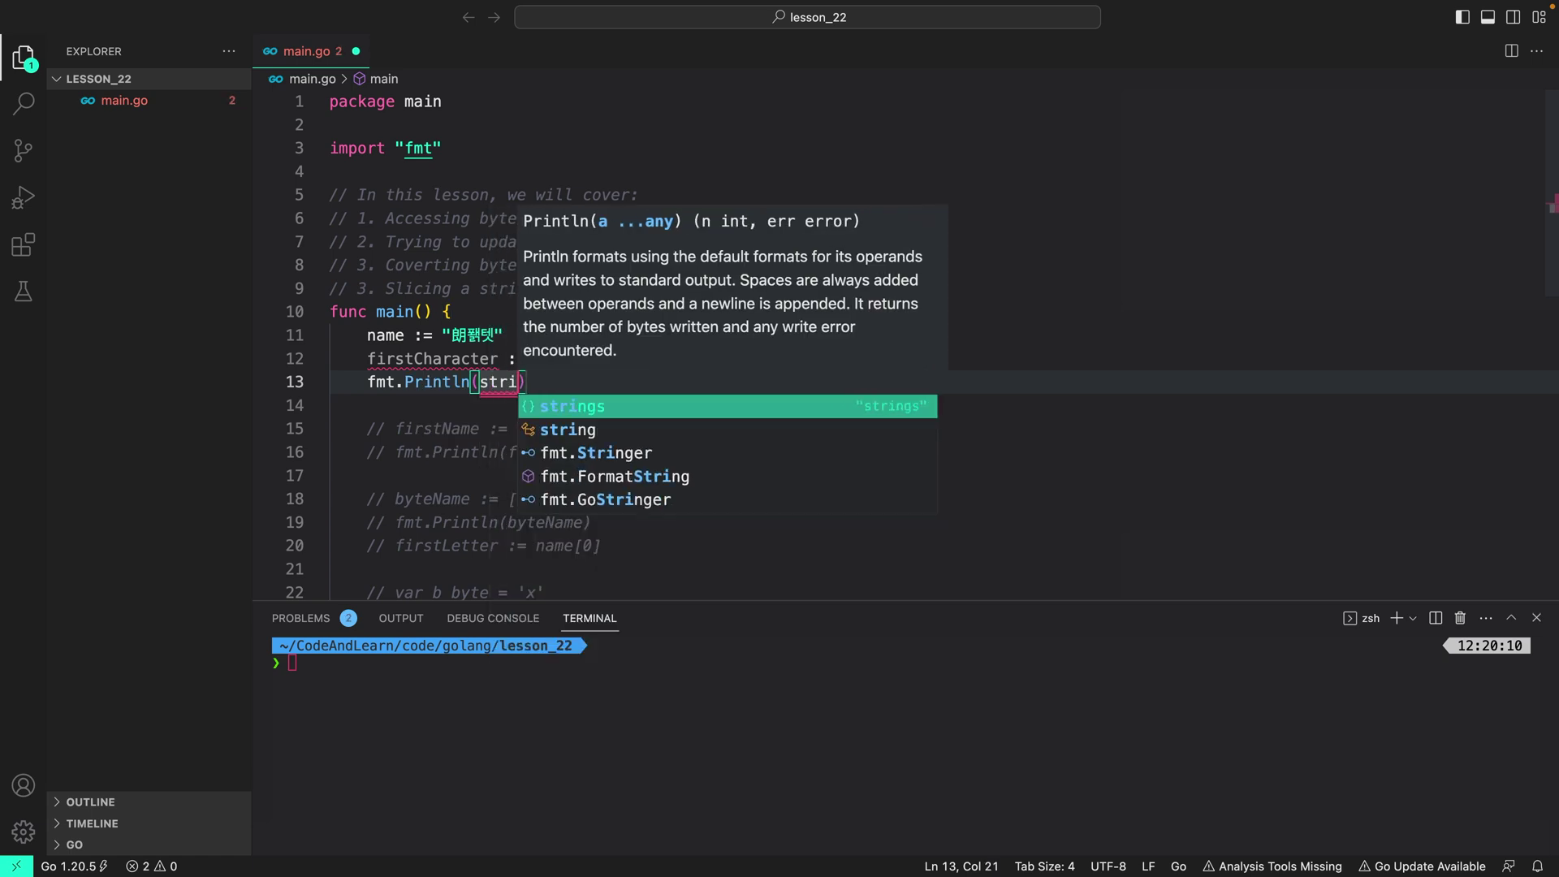
text(ng()
text(fi)
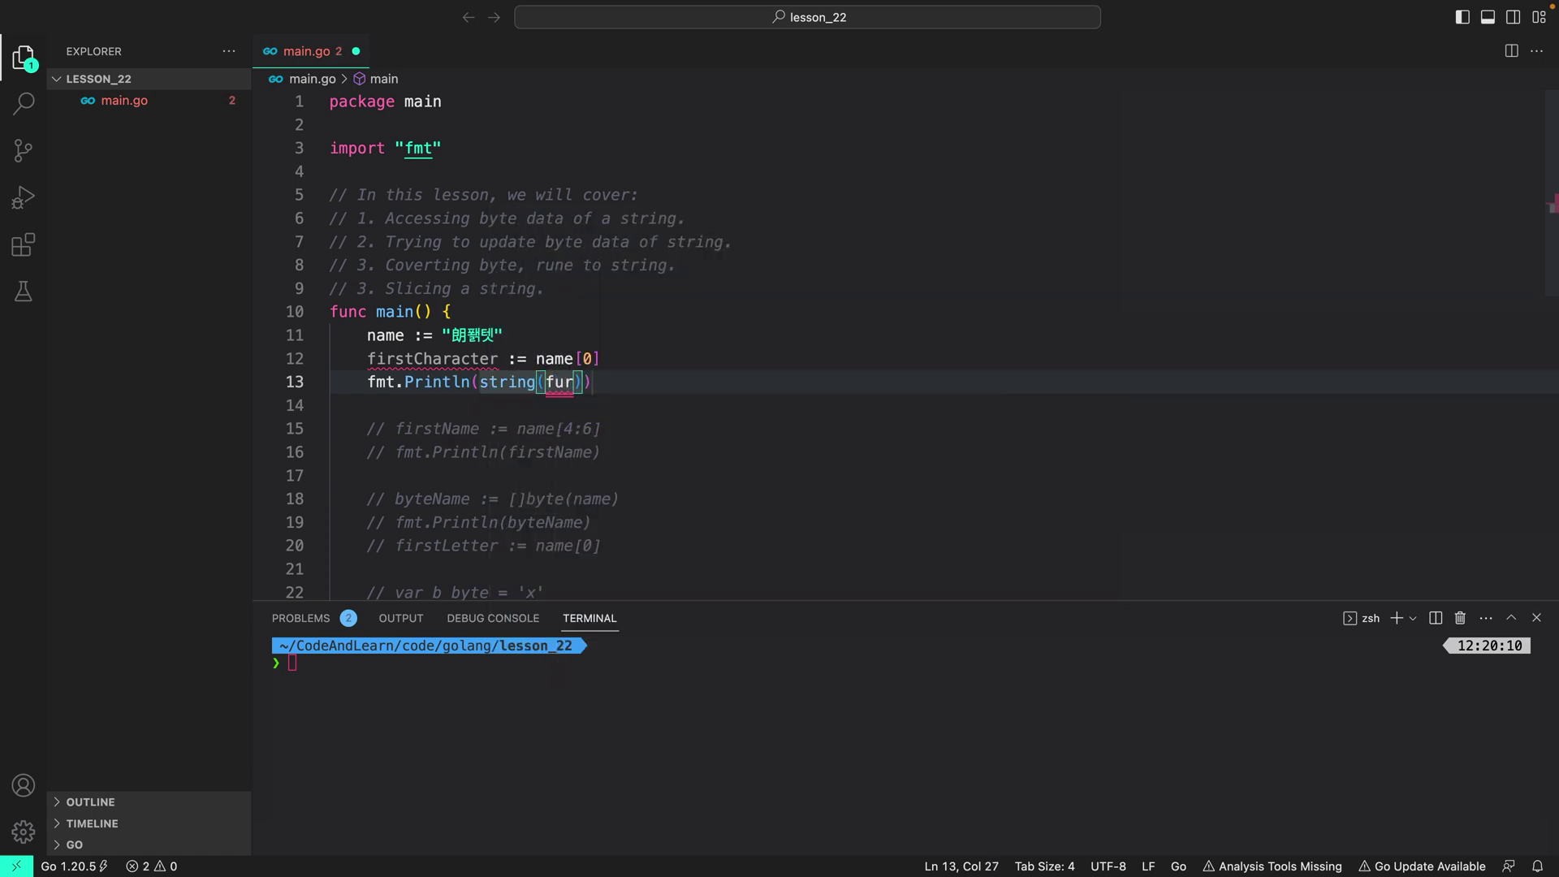
key(Return)
key(super+s)
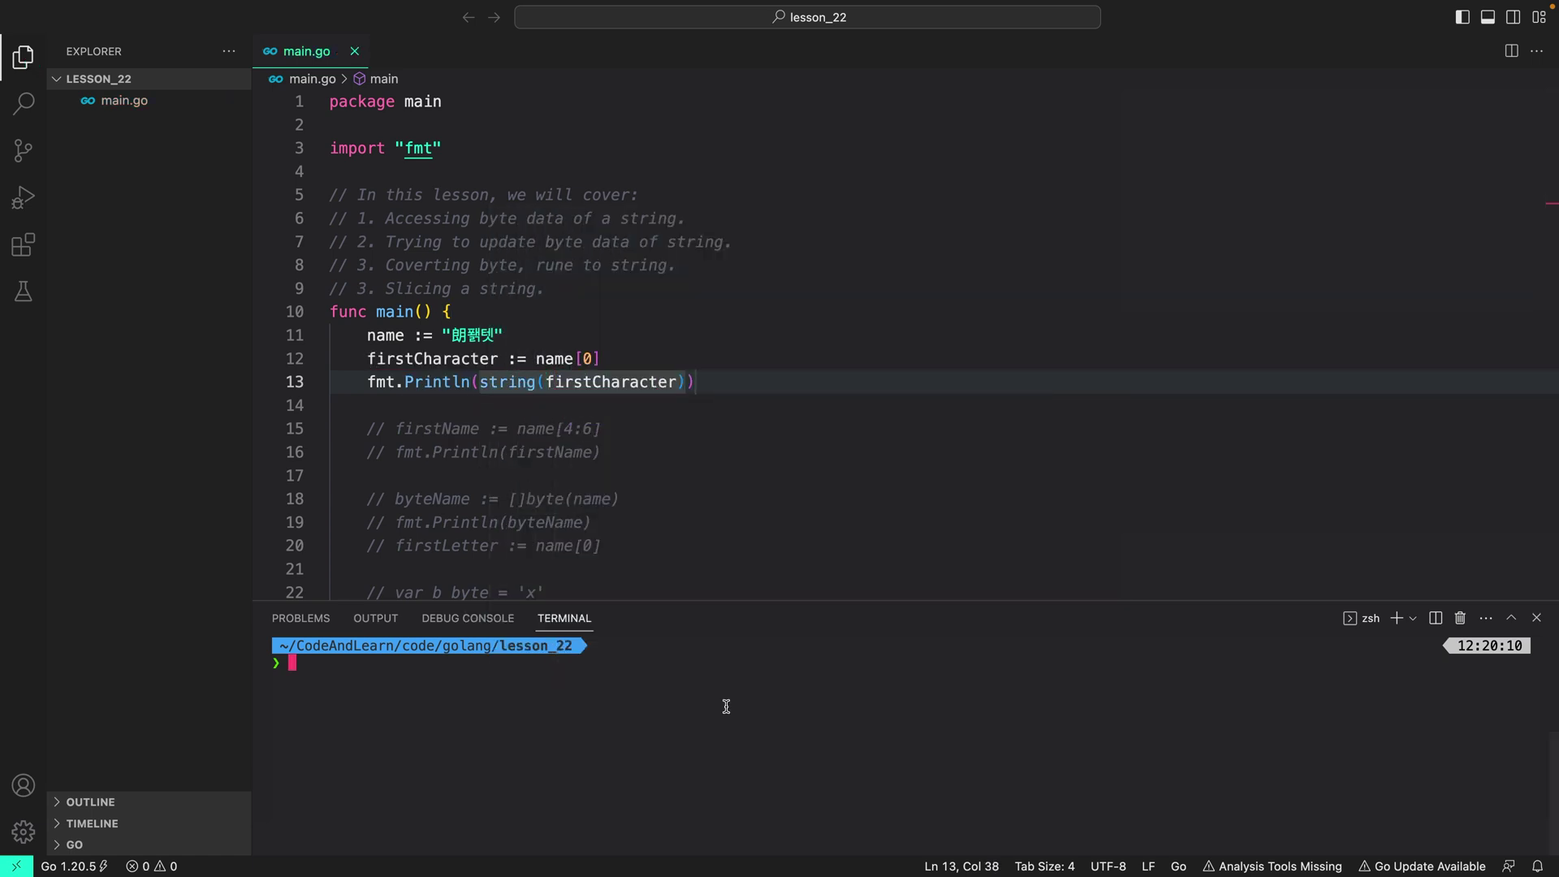
text(go run main.go)
key(Return)
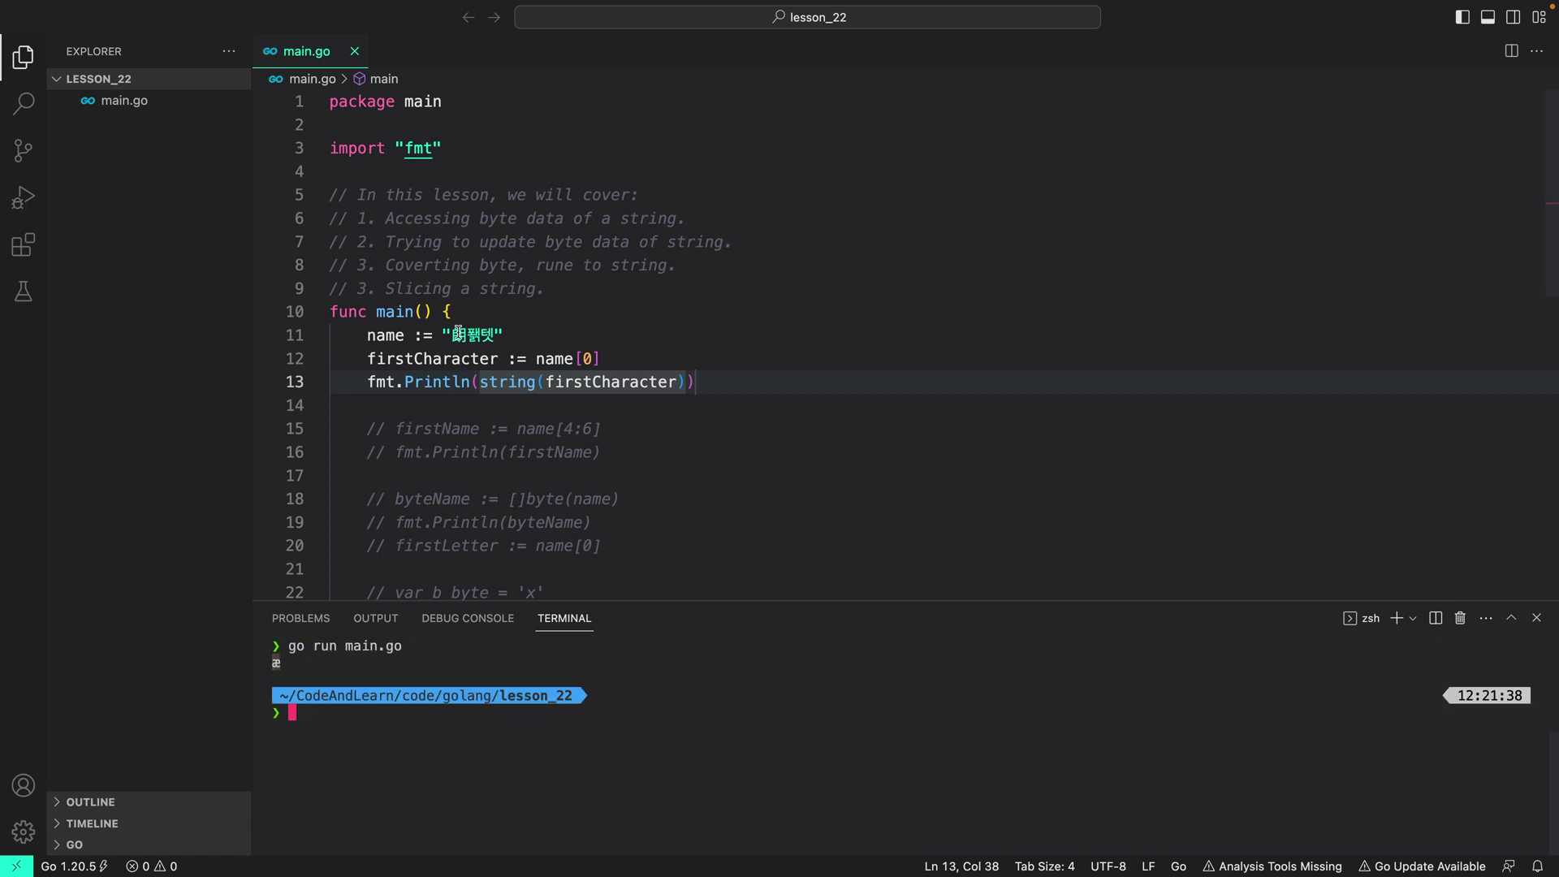
drag(452, 335, 464, 336)
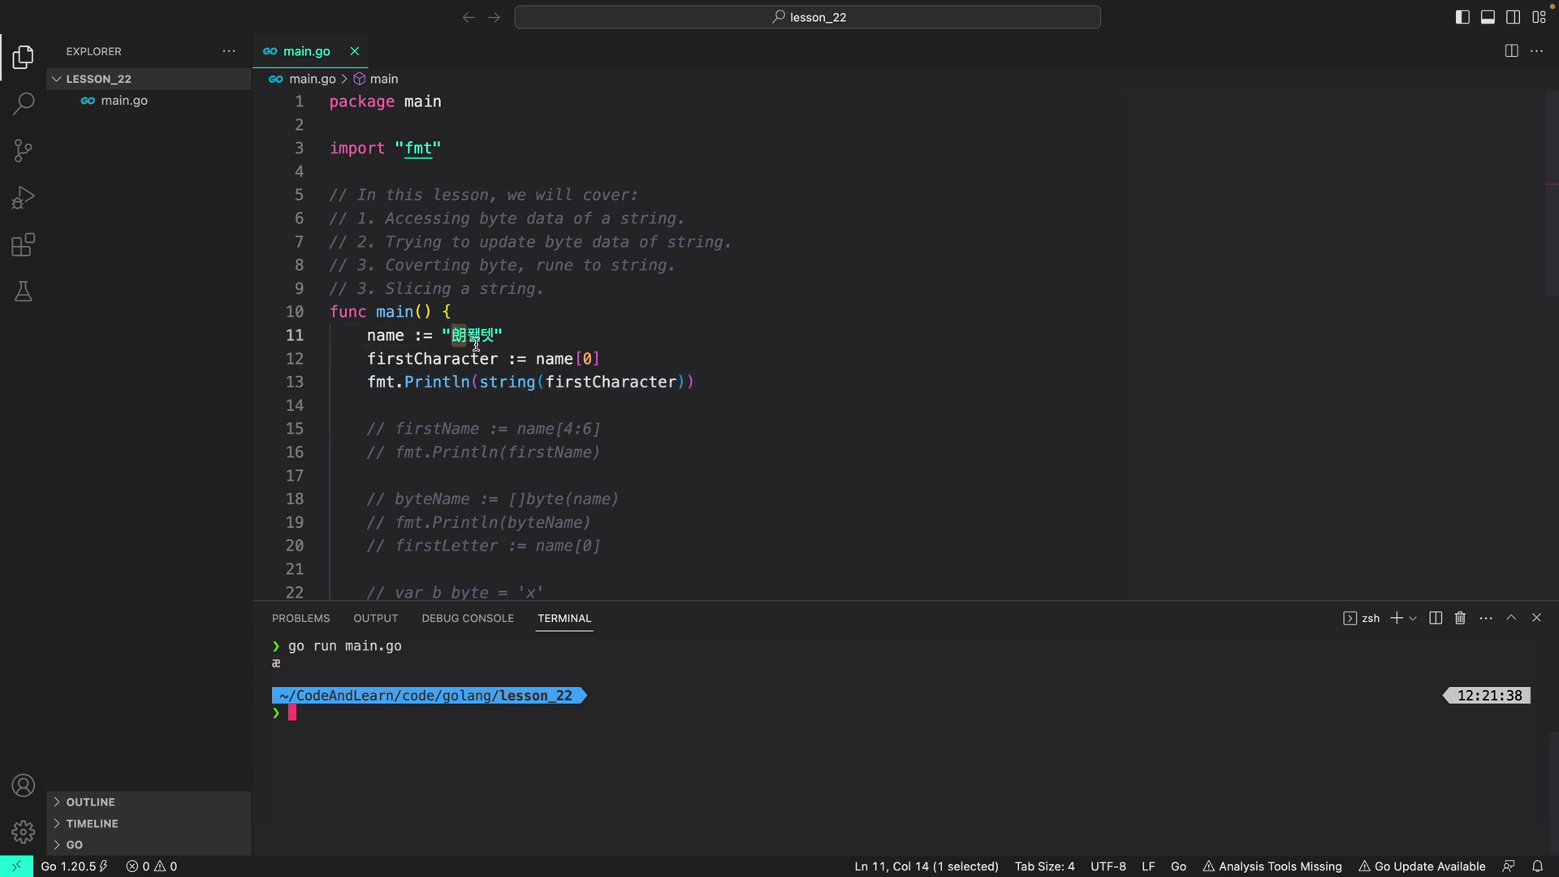
- Select the three Chinese characters in name and clear the terminal output
click(510, 334)
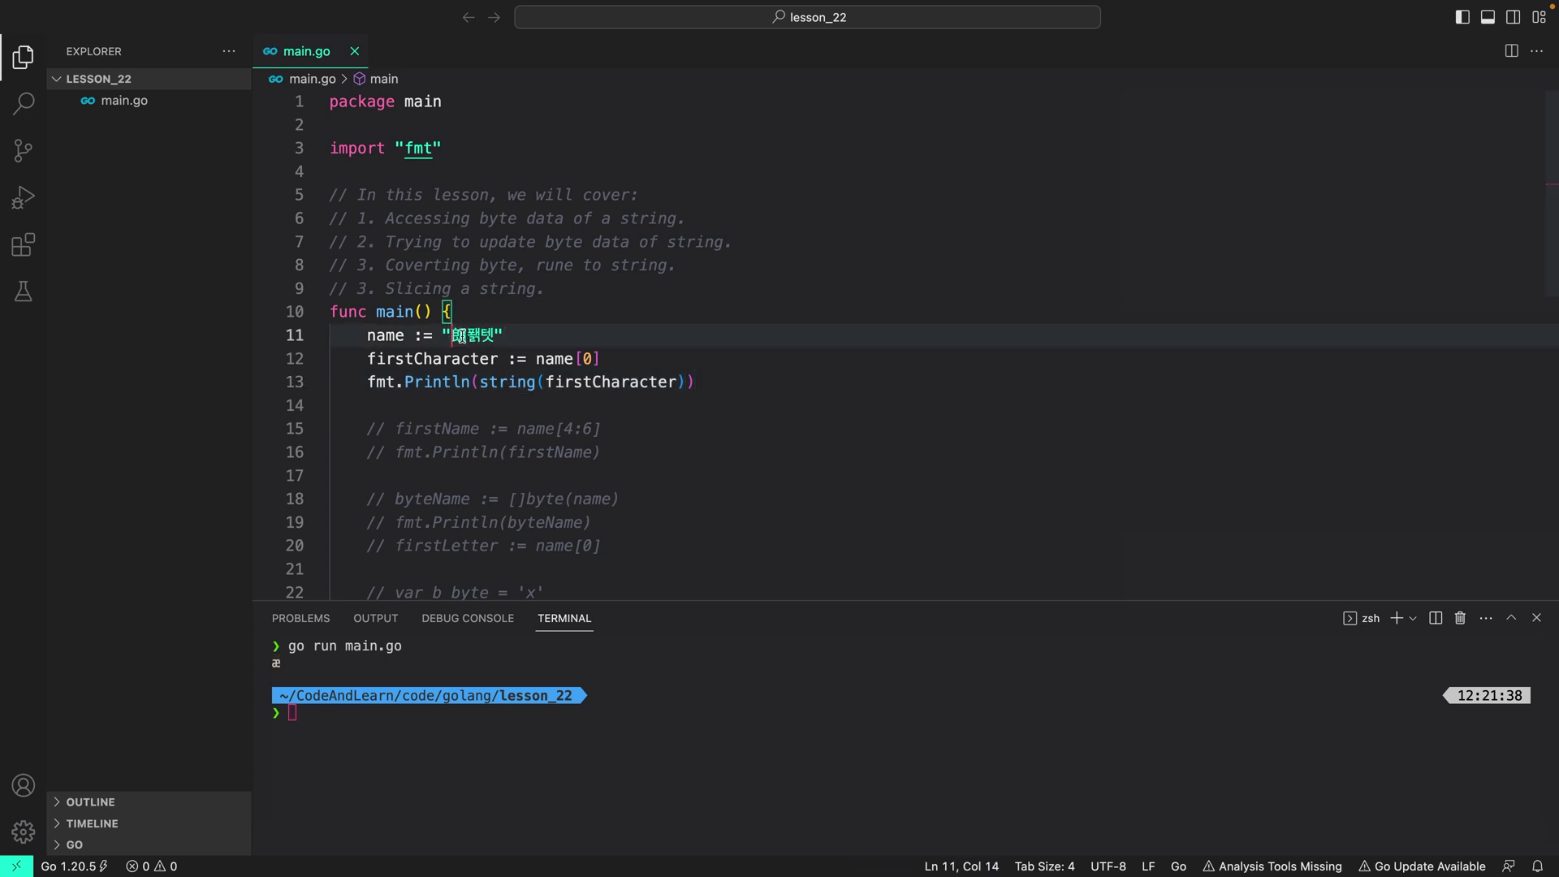
drag(447, 335, 501, 335)
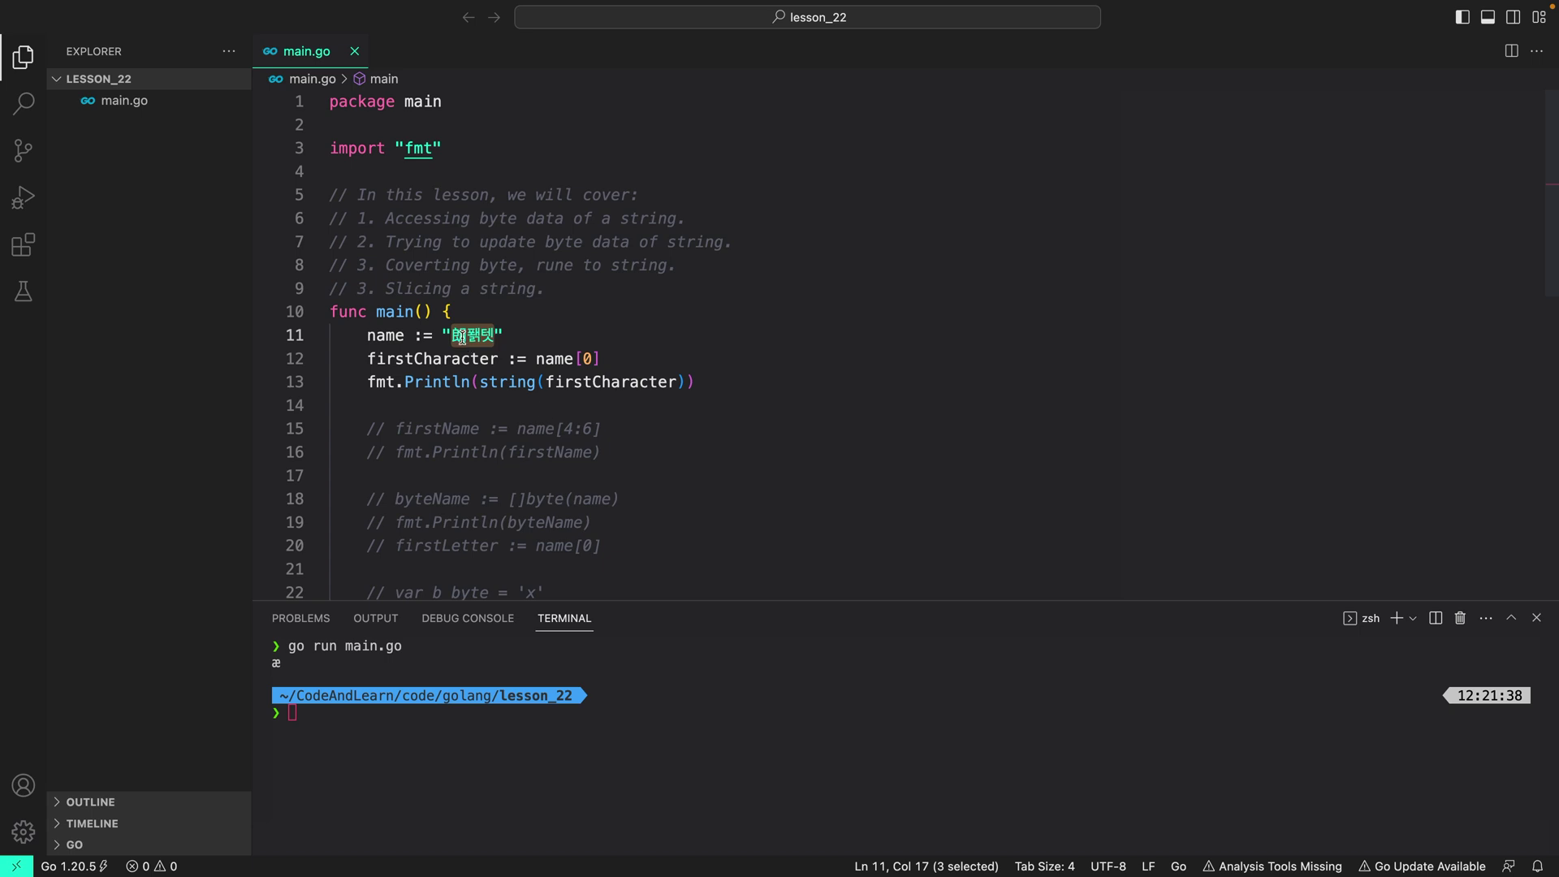
key(super+k)
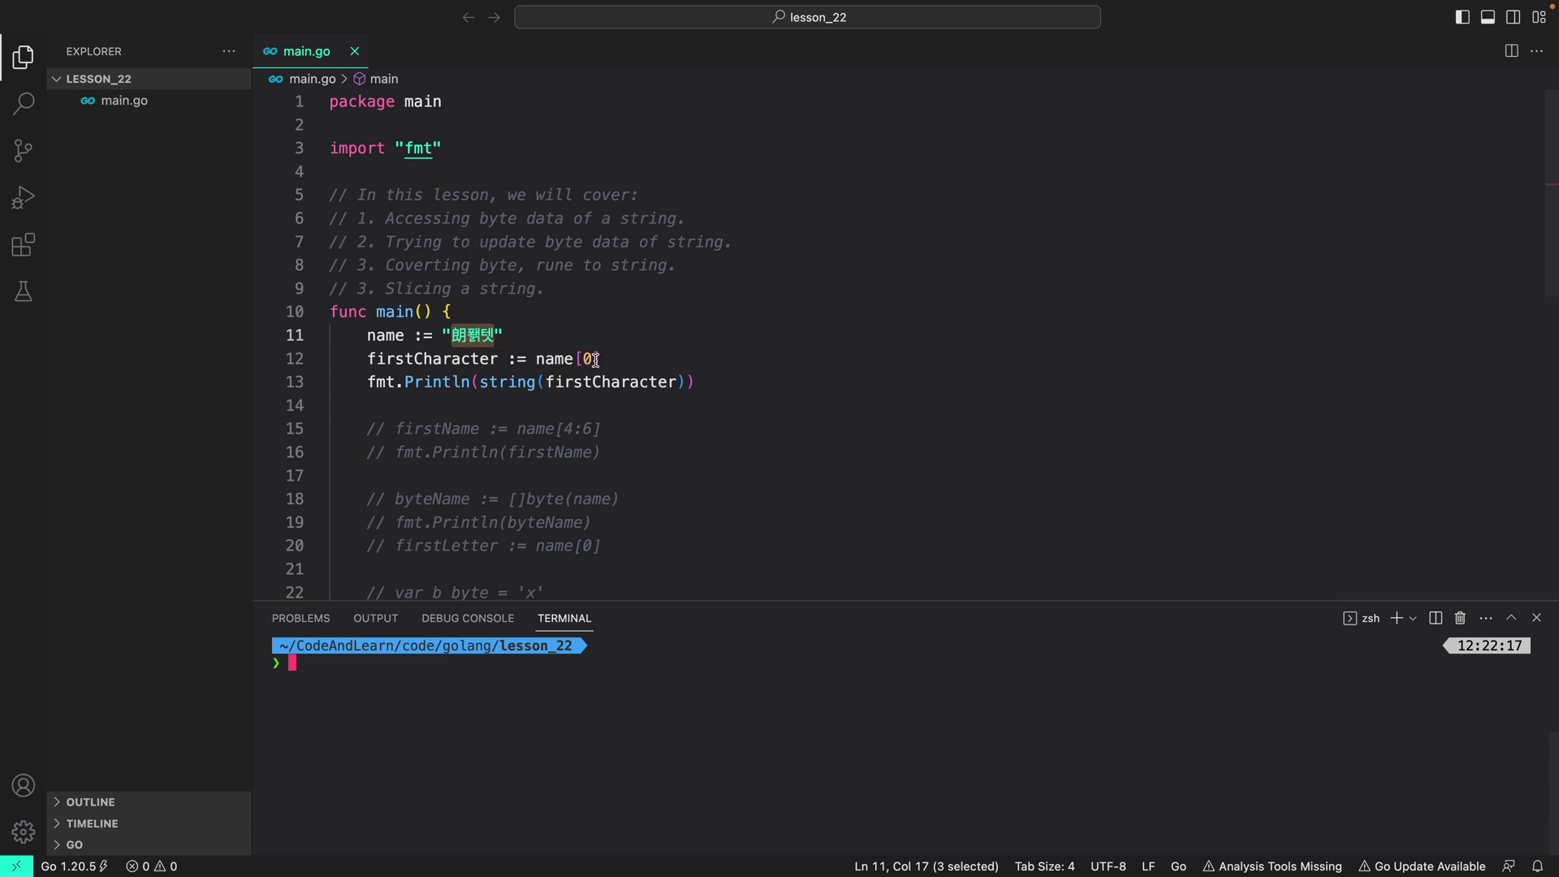
click(522, 338)
- Add unicodeString := []rune(name), take unicodeString[0] as firstCharacter, and save main.go
key(Return)
text(unicodeString := []r)
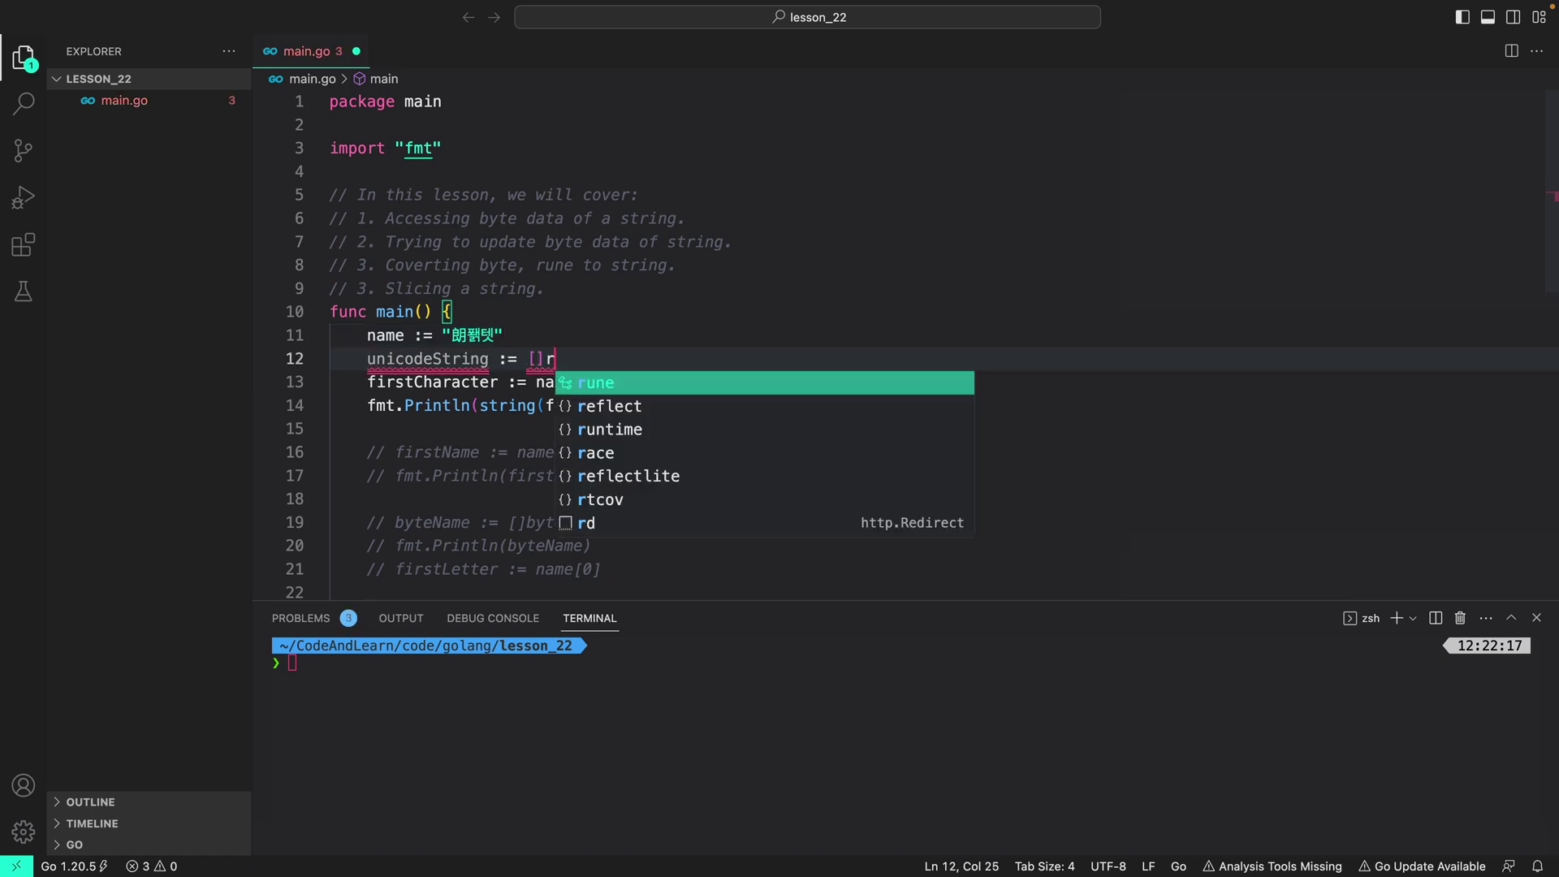
text(une)
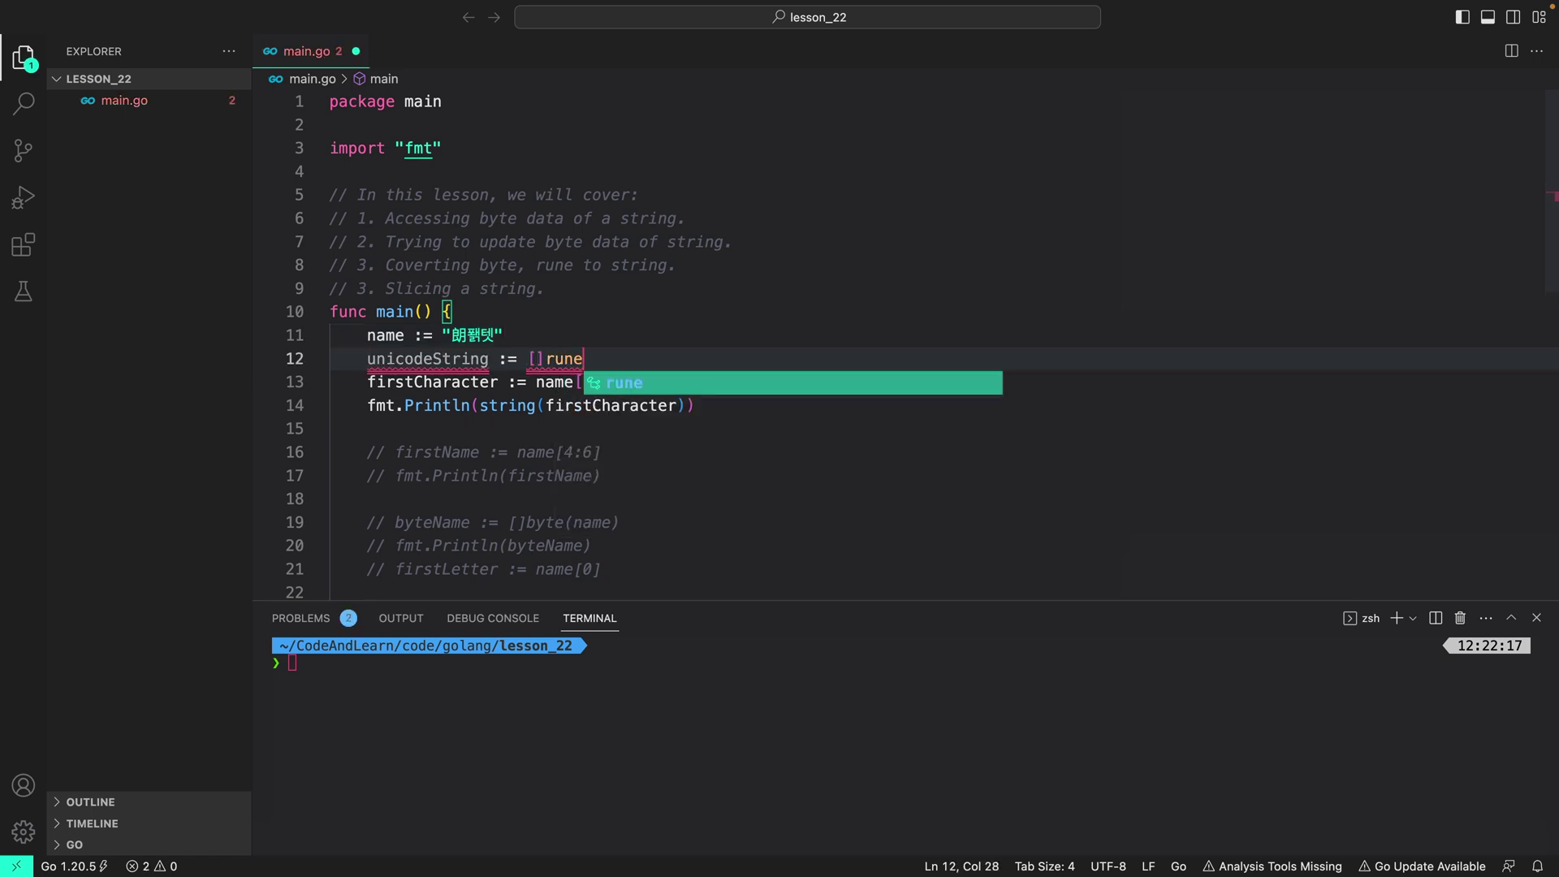
text((name)
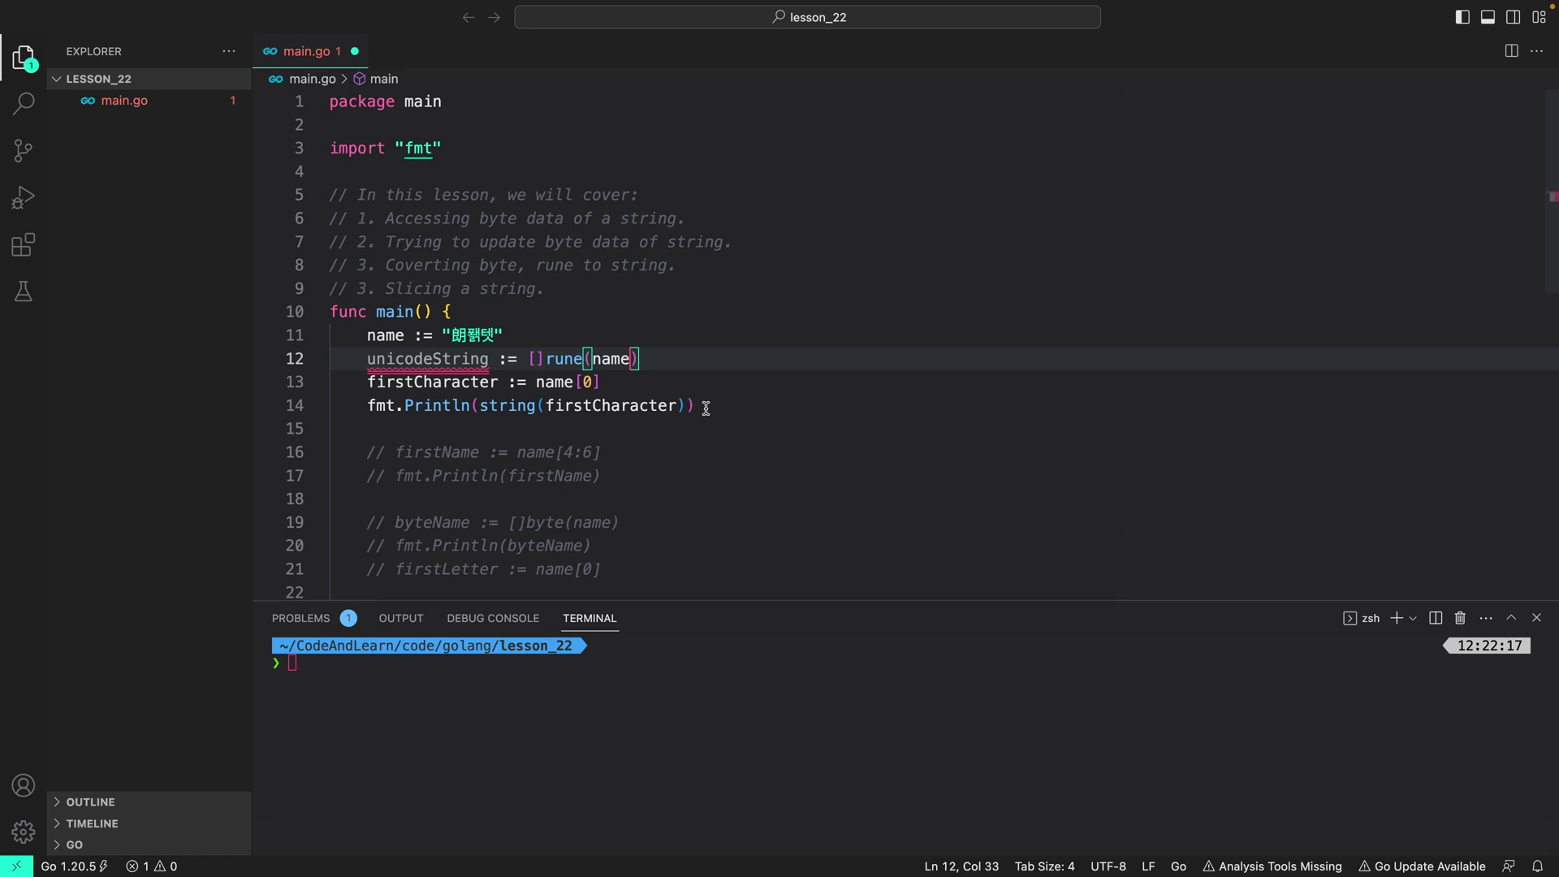
double_click(557, 384)
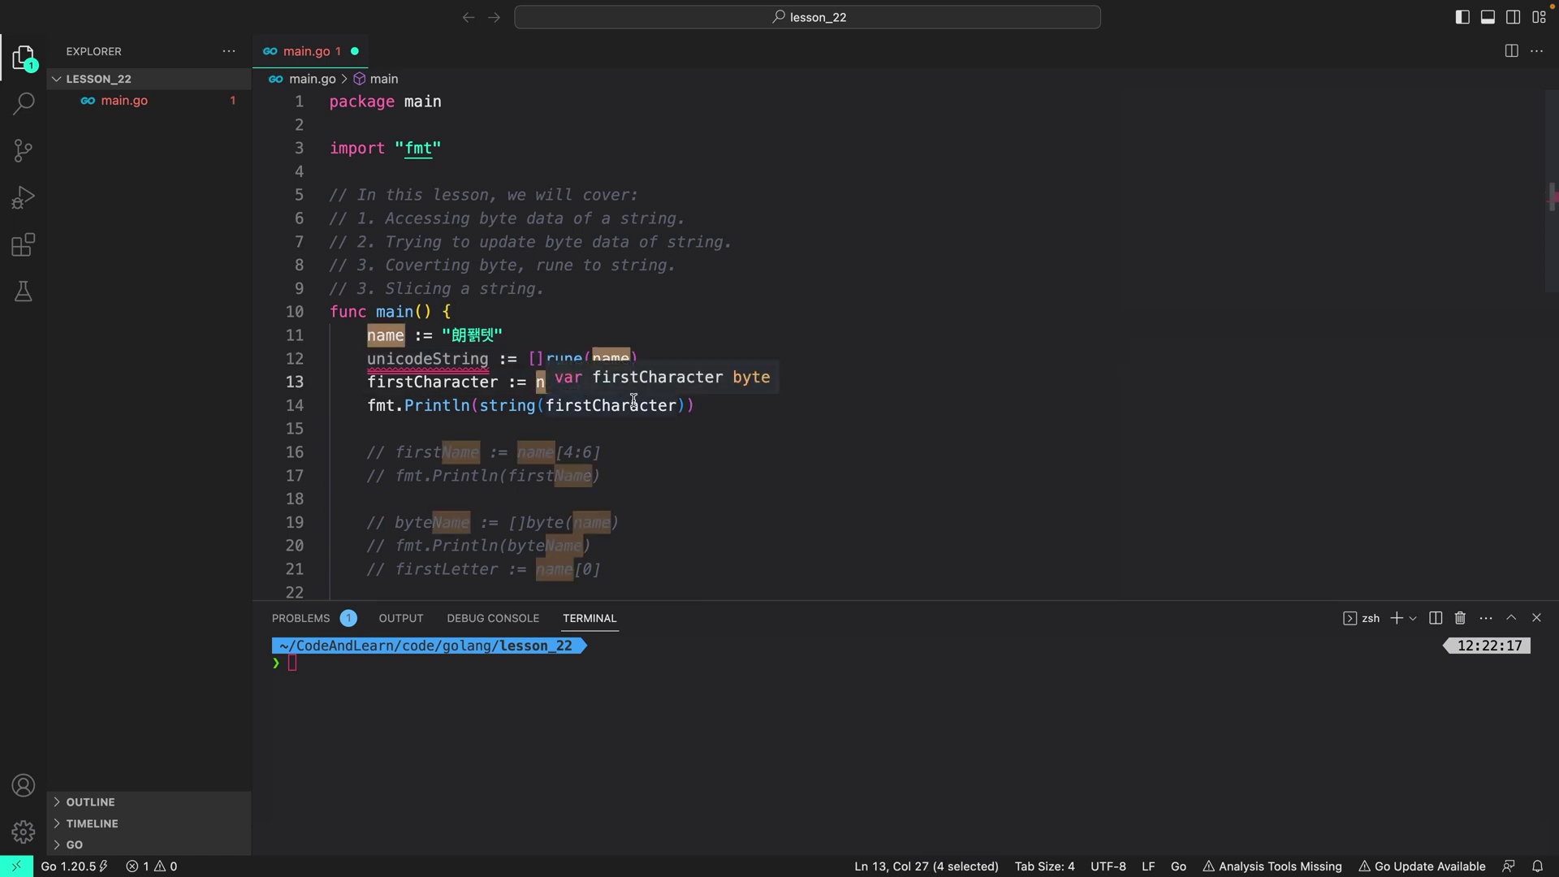
text(uni)
key(Return)
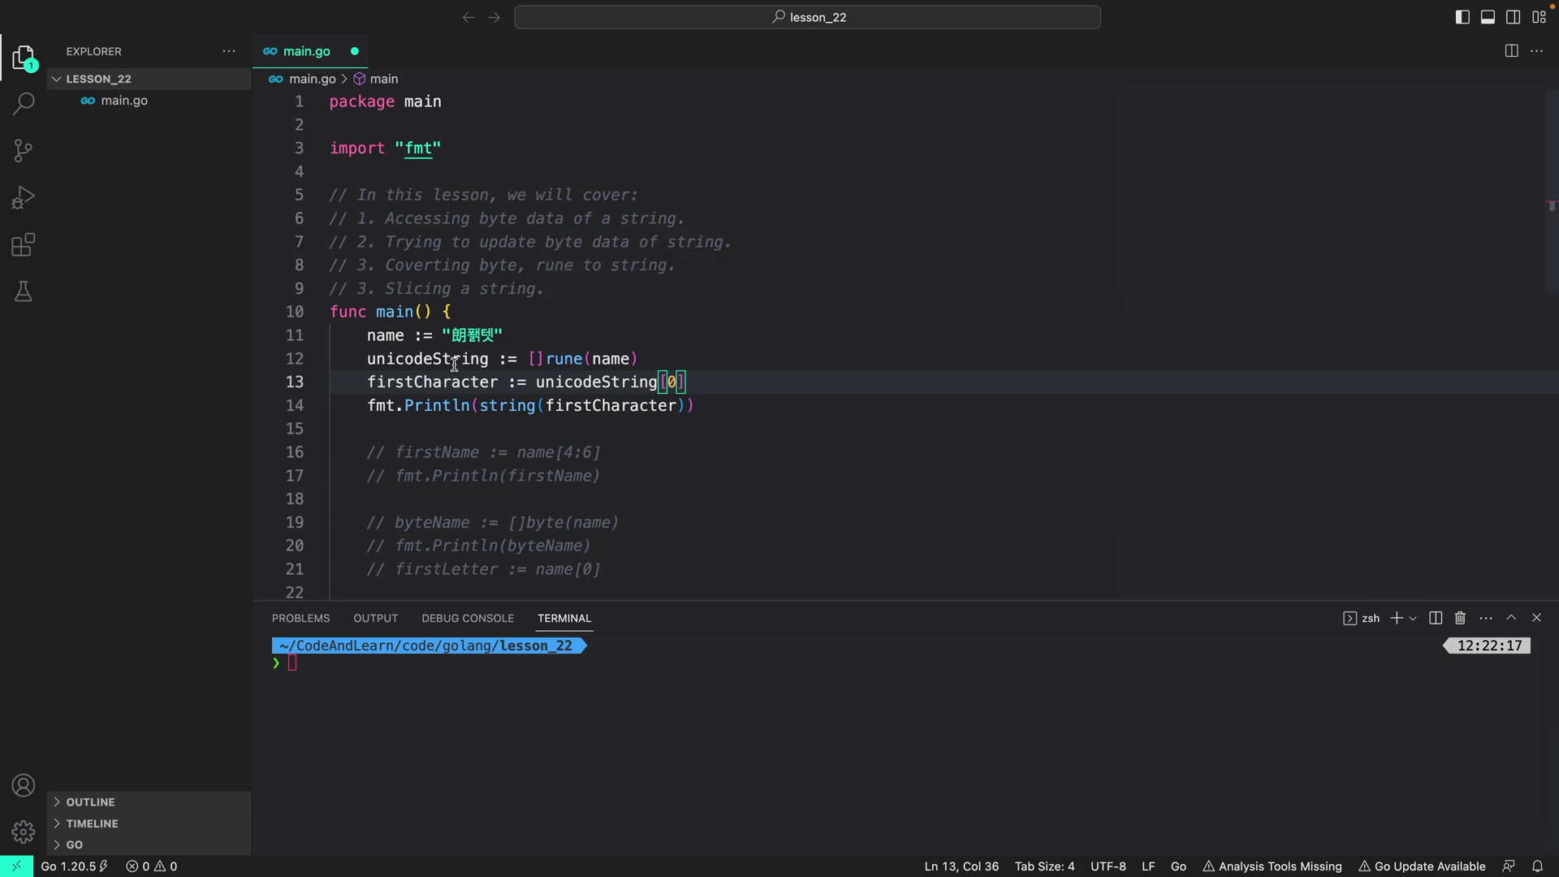
drag(468, 336, 449, 337)
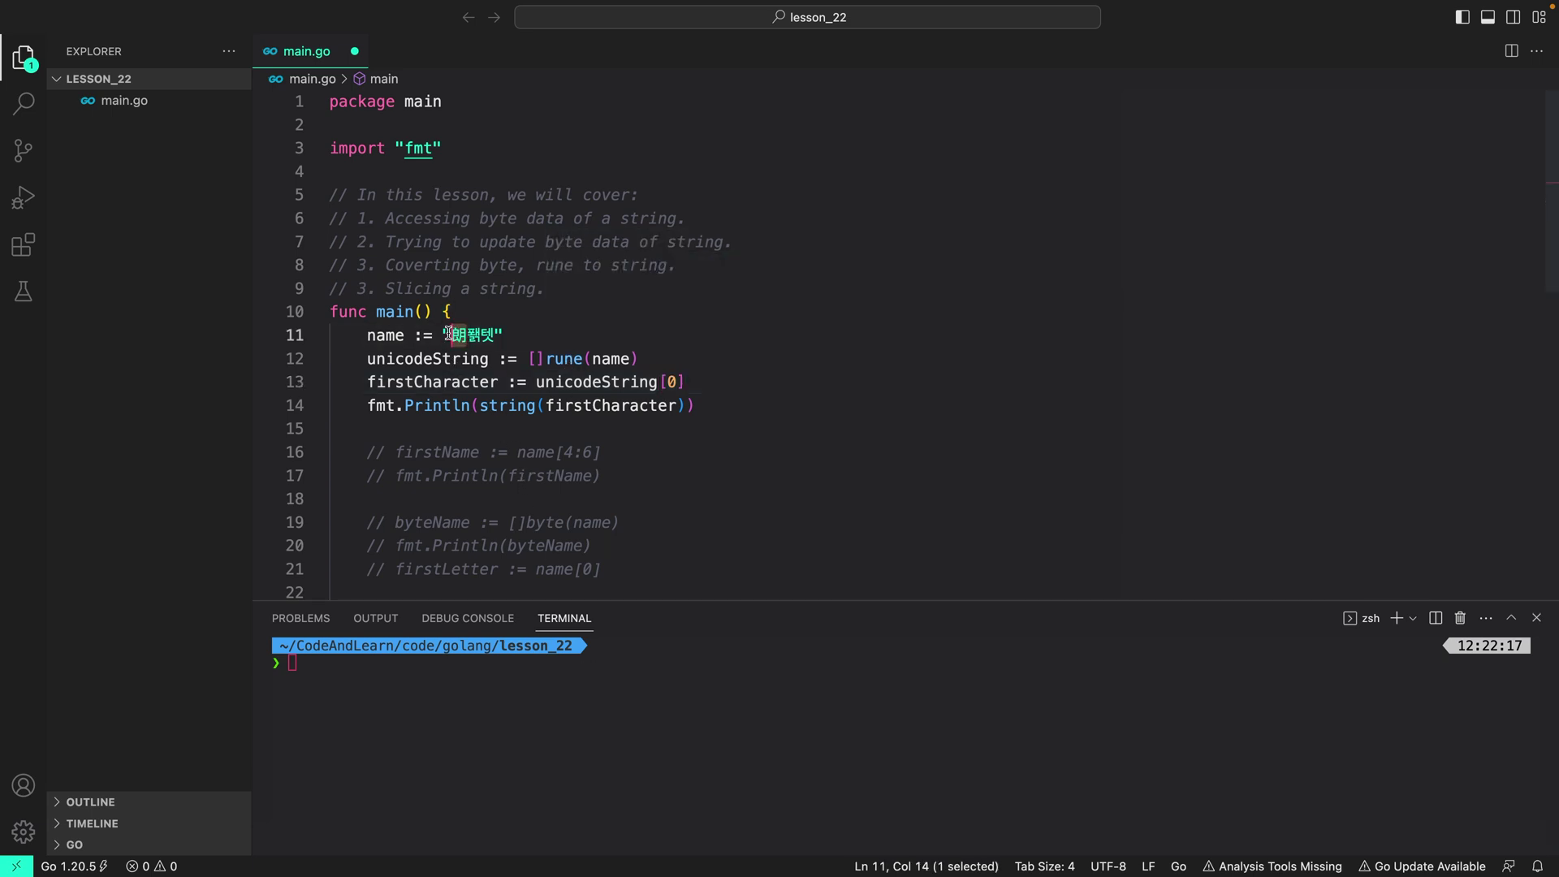
key(ctrl+s)
text(go)
- Run go run main.go, printing the character 朗
key(Right)
key(Return)
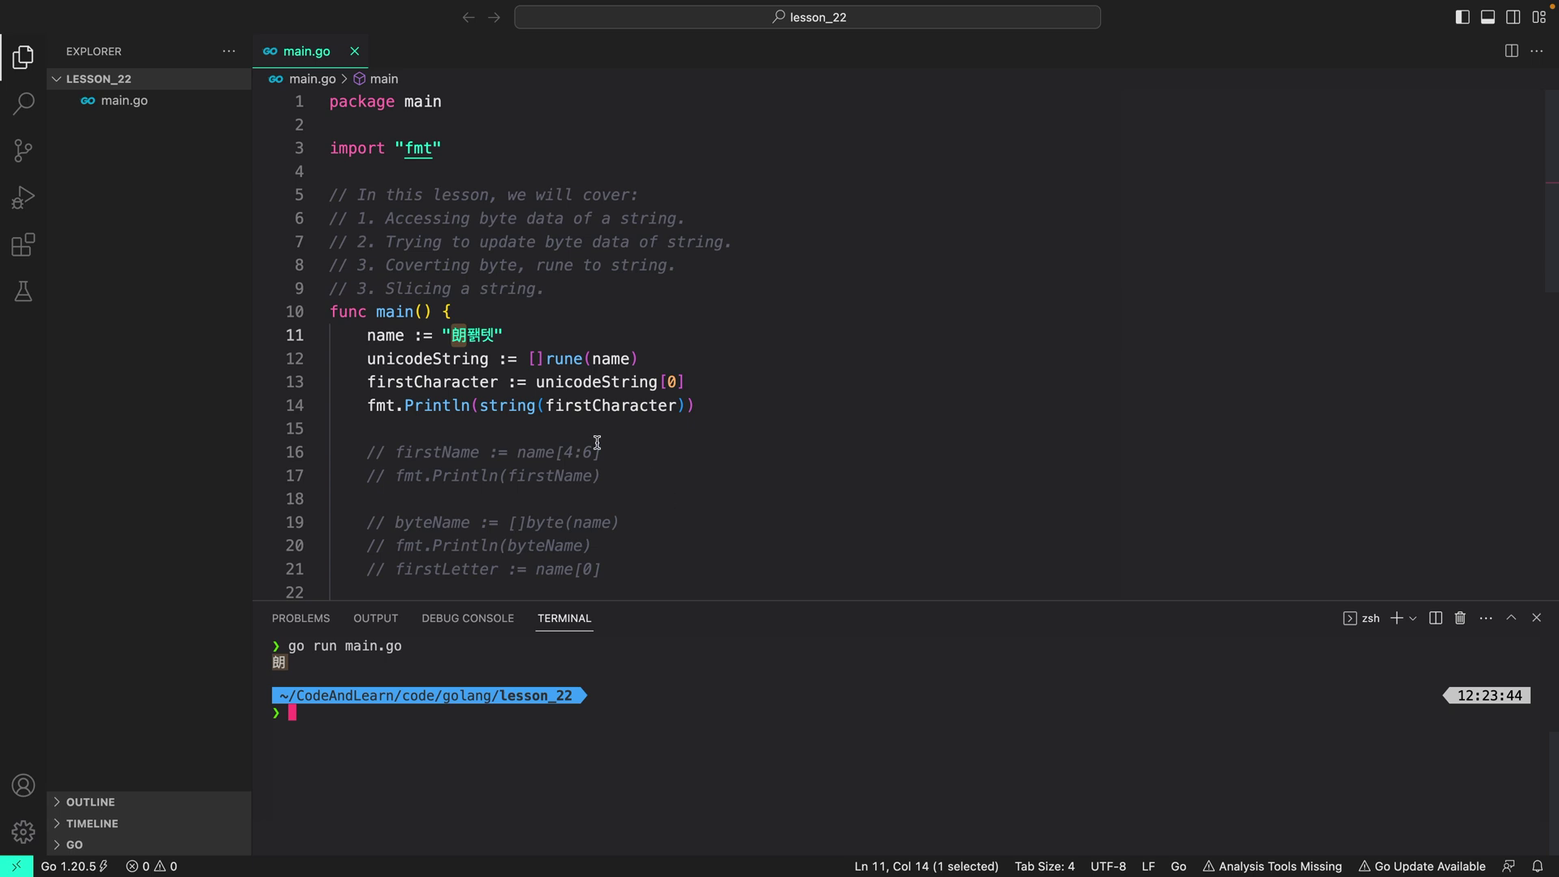
click(515, 334)
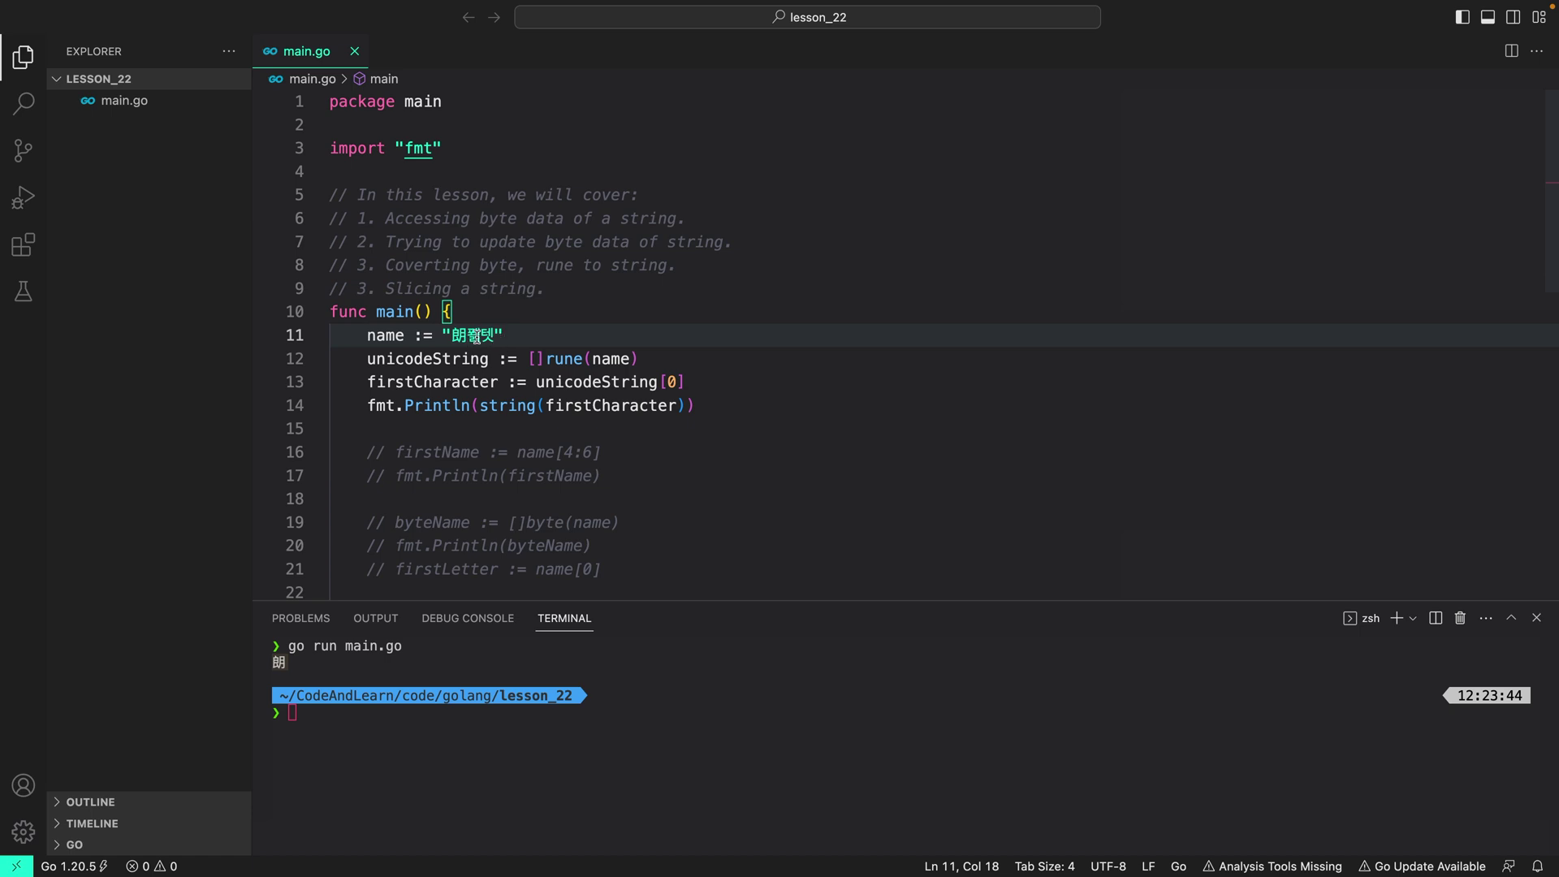
scroll(540, 428, down, 3)
scroll(542, 430, down, 3)
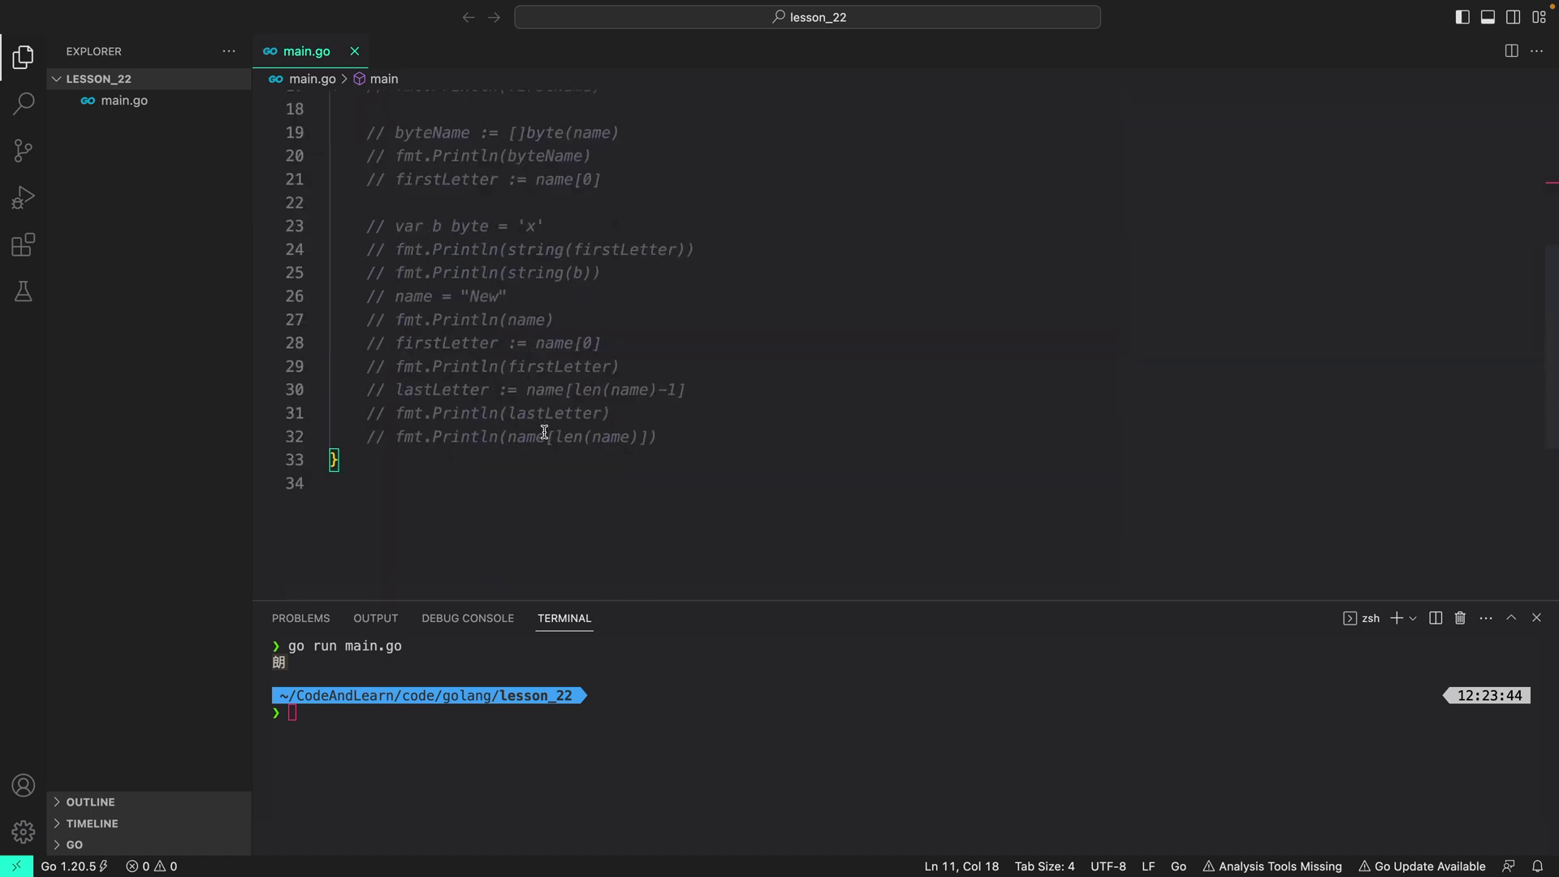
scroll(544, 431, up, 3)
scroll(502, 262, up, 2)
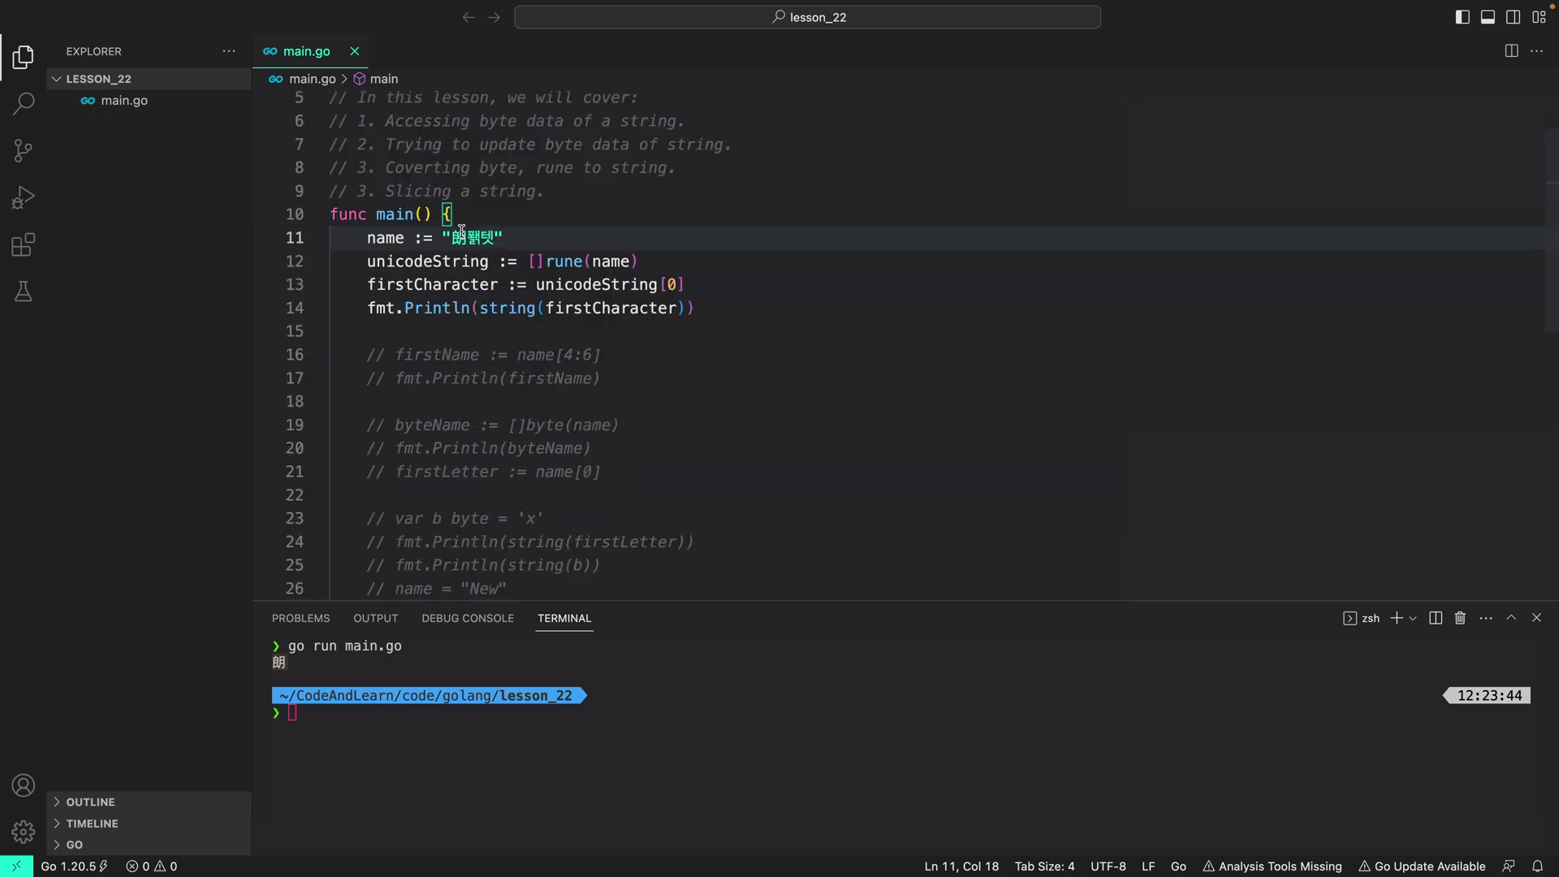
scroll(518, 340, up, 2)
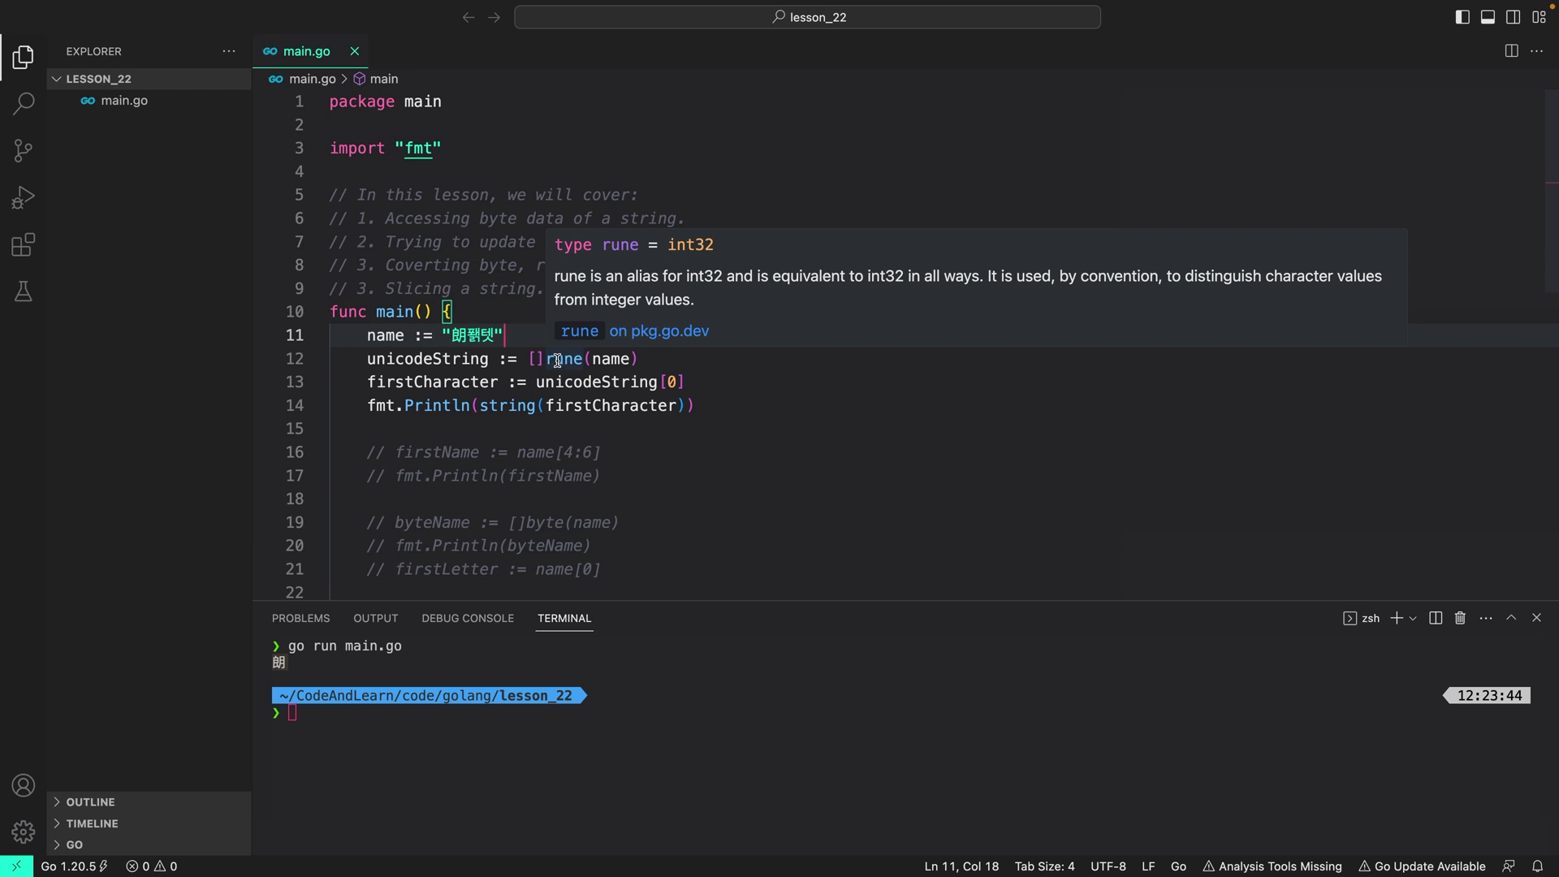
mouse_move(564, 358)
scroll(654, 538, down, 5)
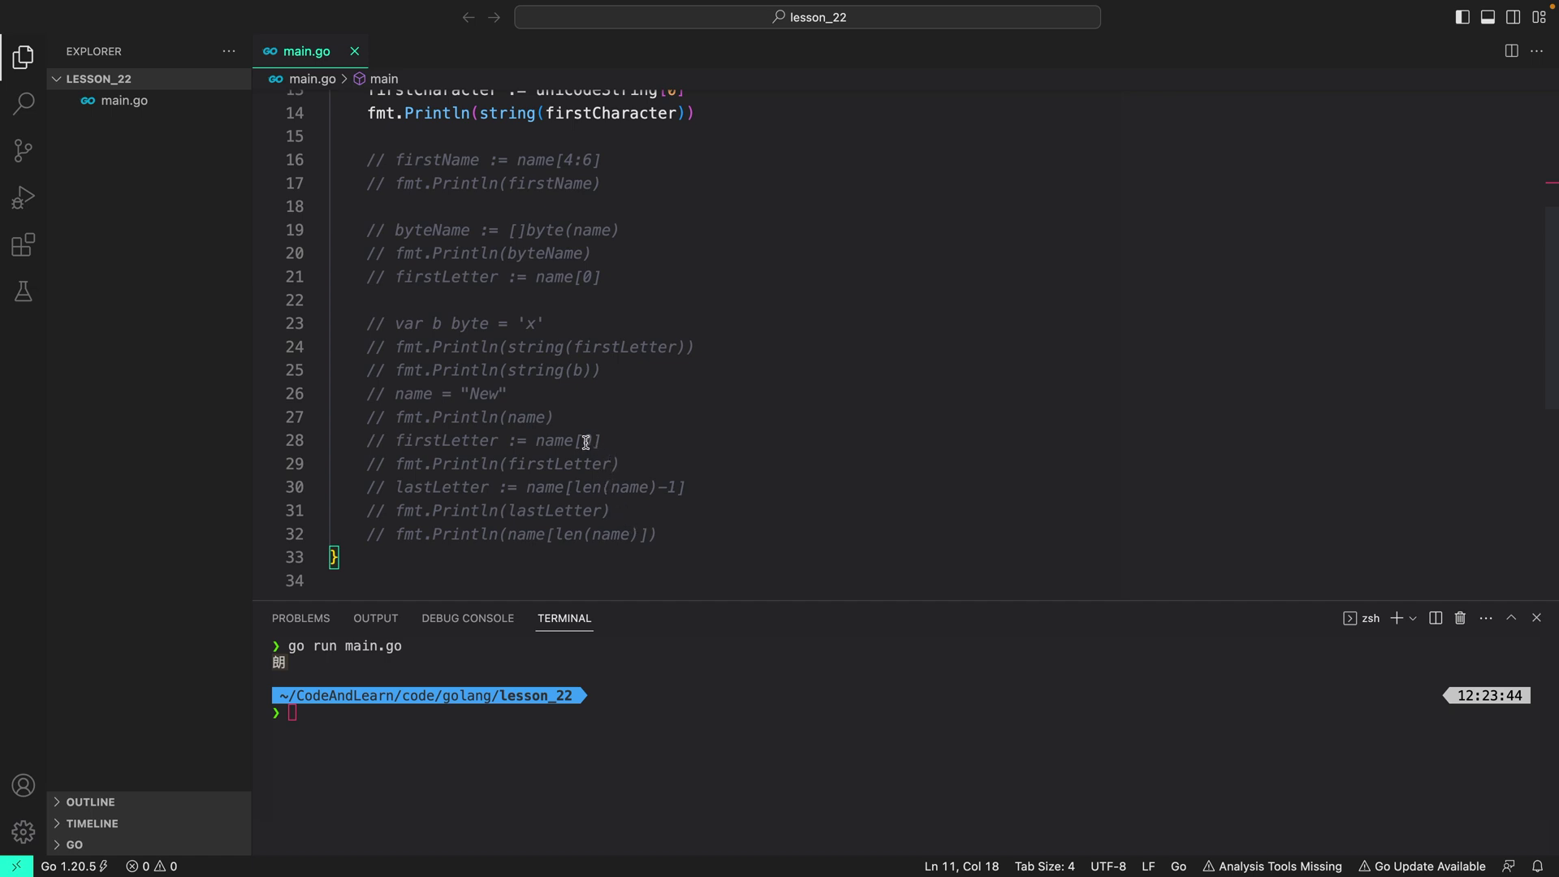
scroll(595, 446, up, 2)
scroll(629, 516, up, 3)
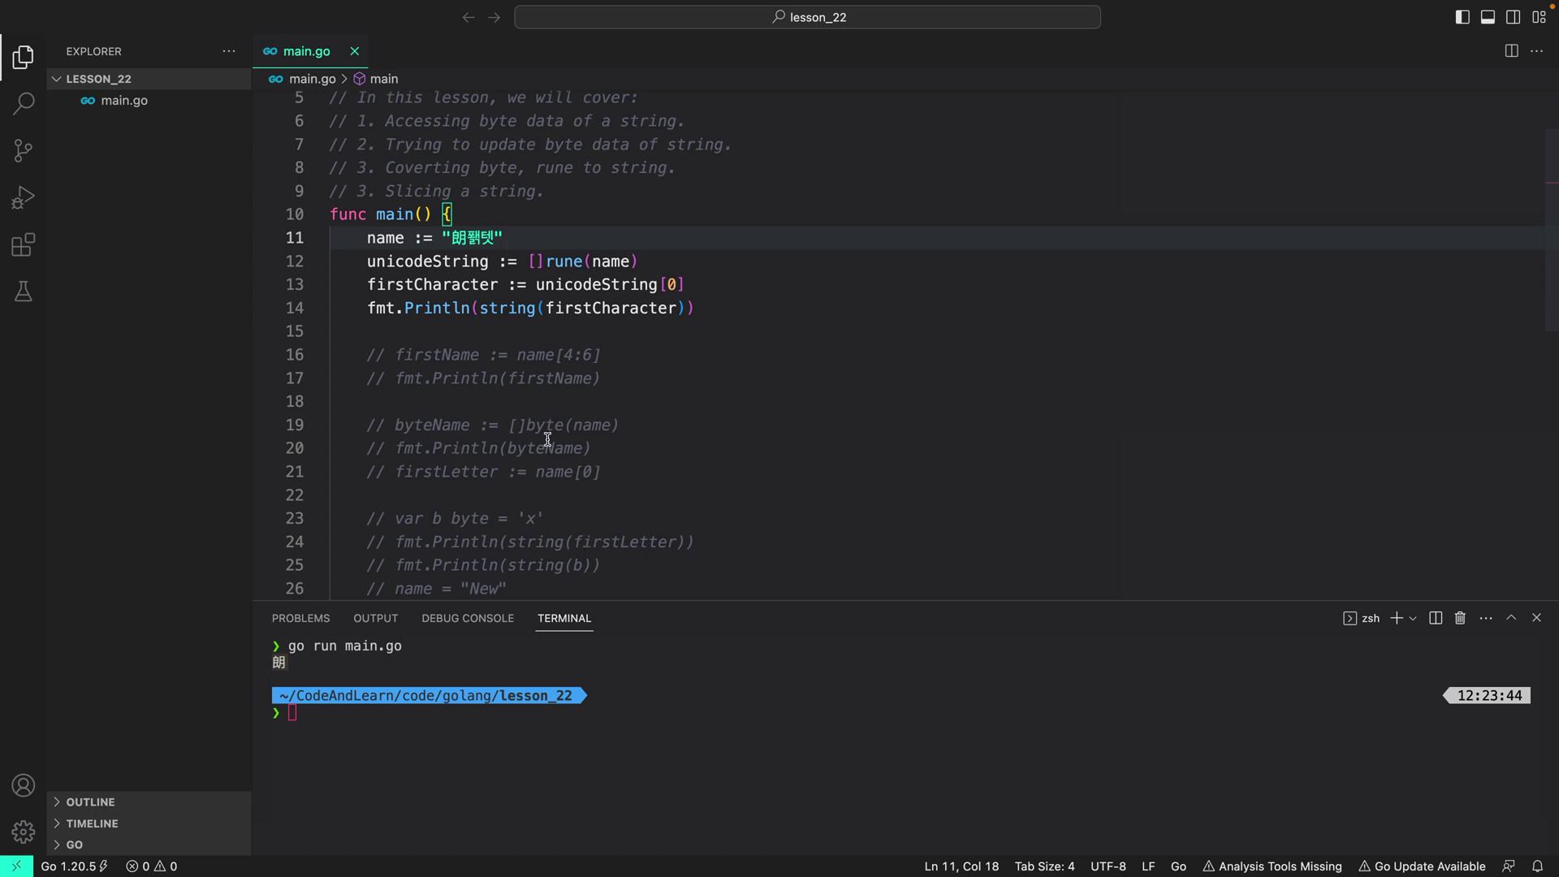
scroll(546, 440, up, 2)
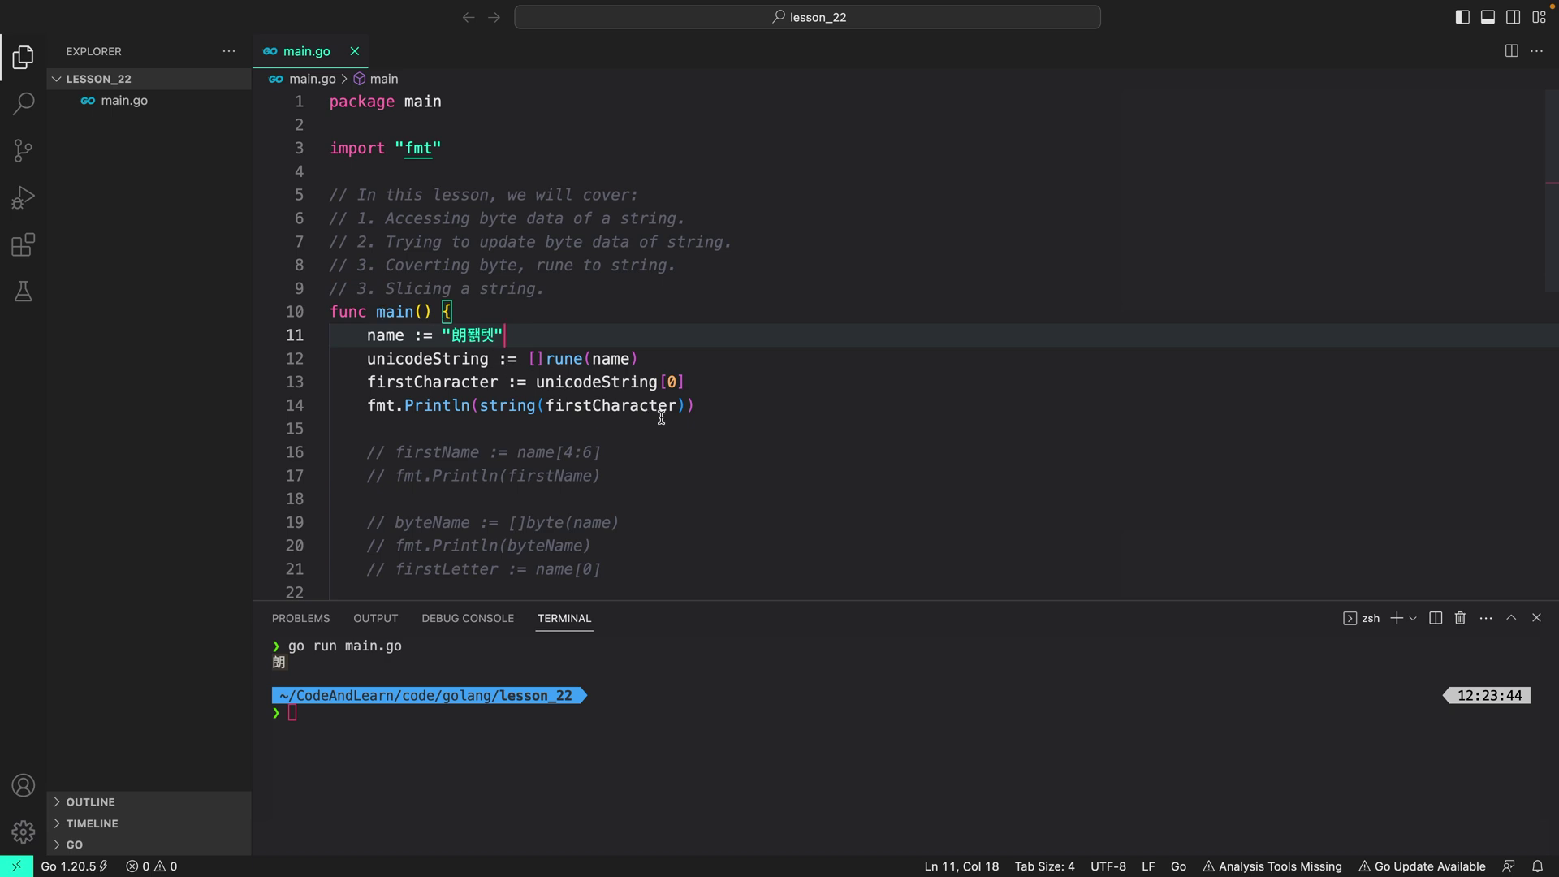
key(Down)
key(Down)
key(End)
key(shift+Home)
key(BackSpace)
key(BackSpace)
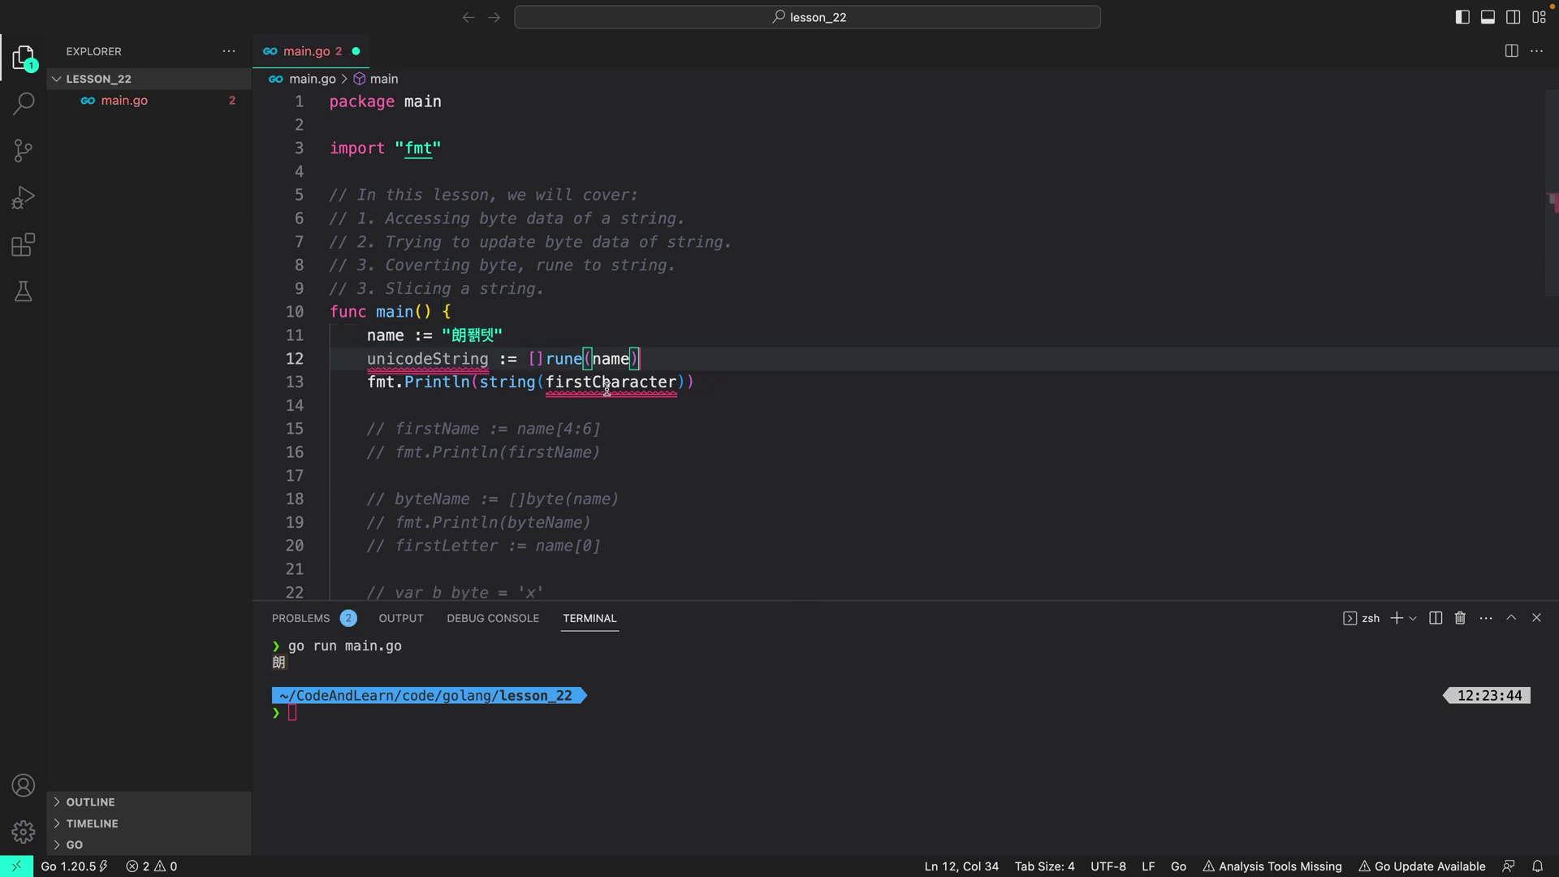
- Print string(unicodeString[:2]) instead of firstCharacter and save main.go
double_click(605, 387)
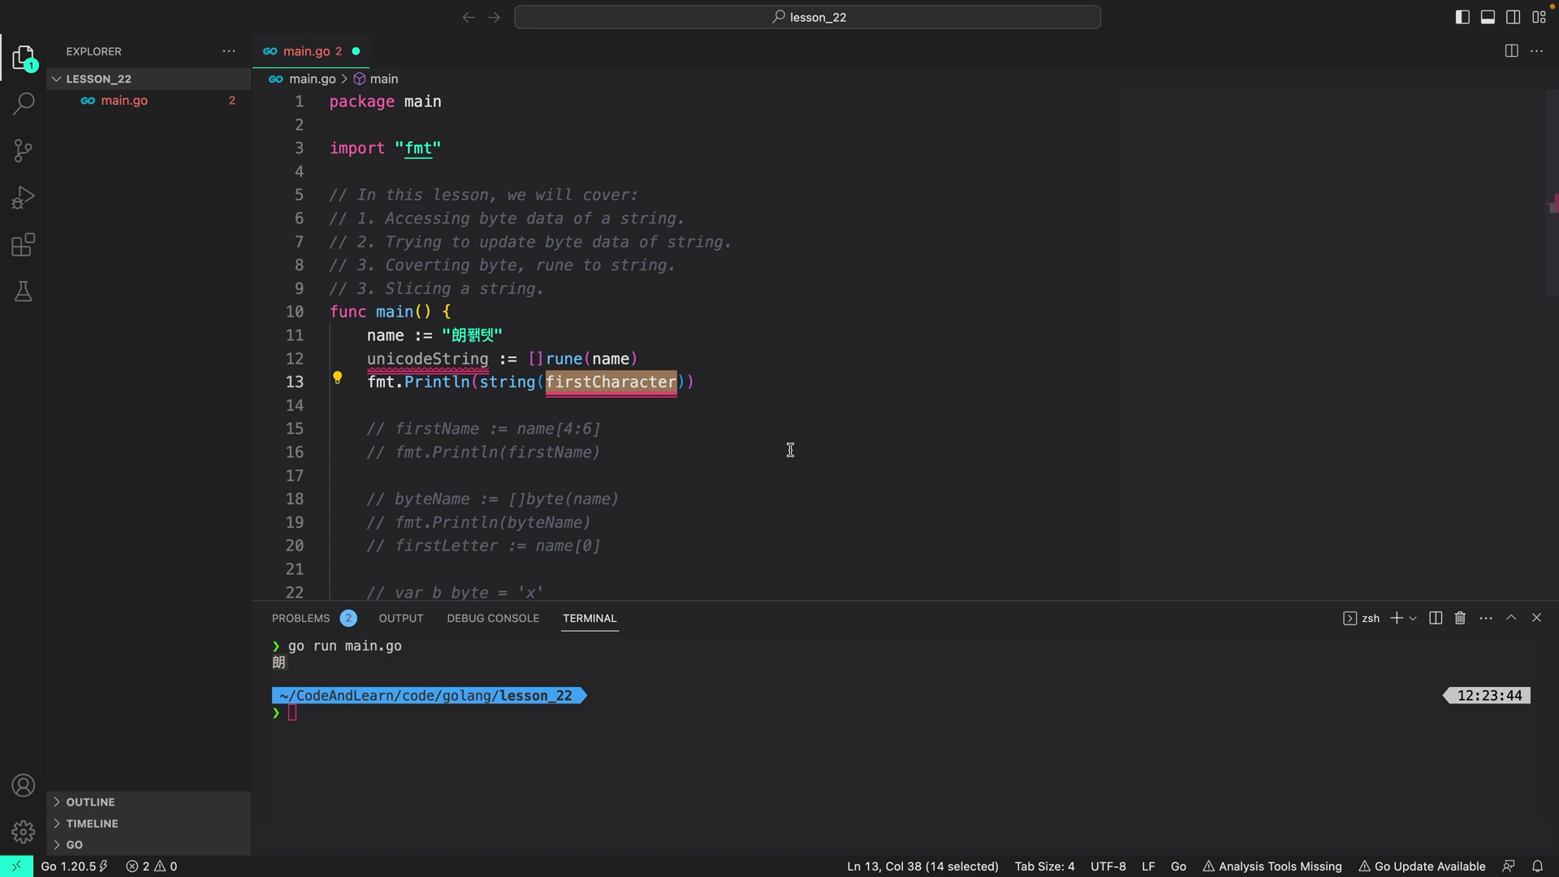
text(un)
key(Return)
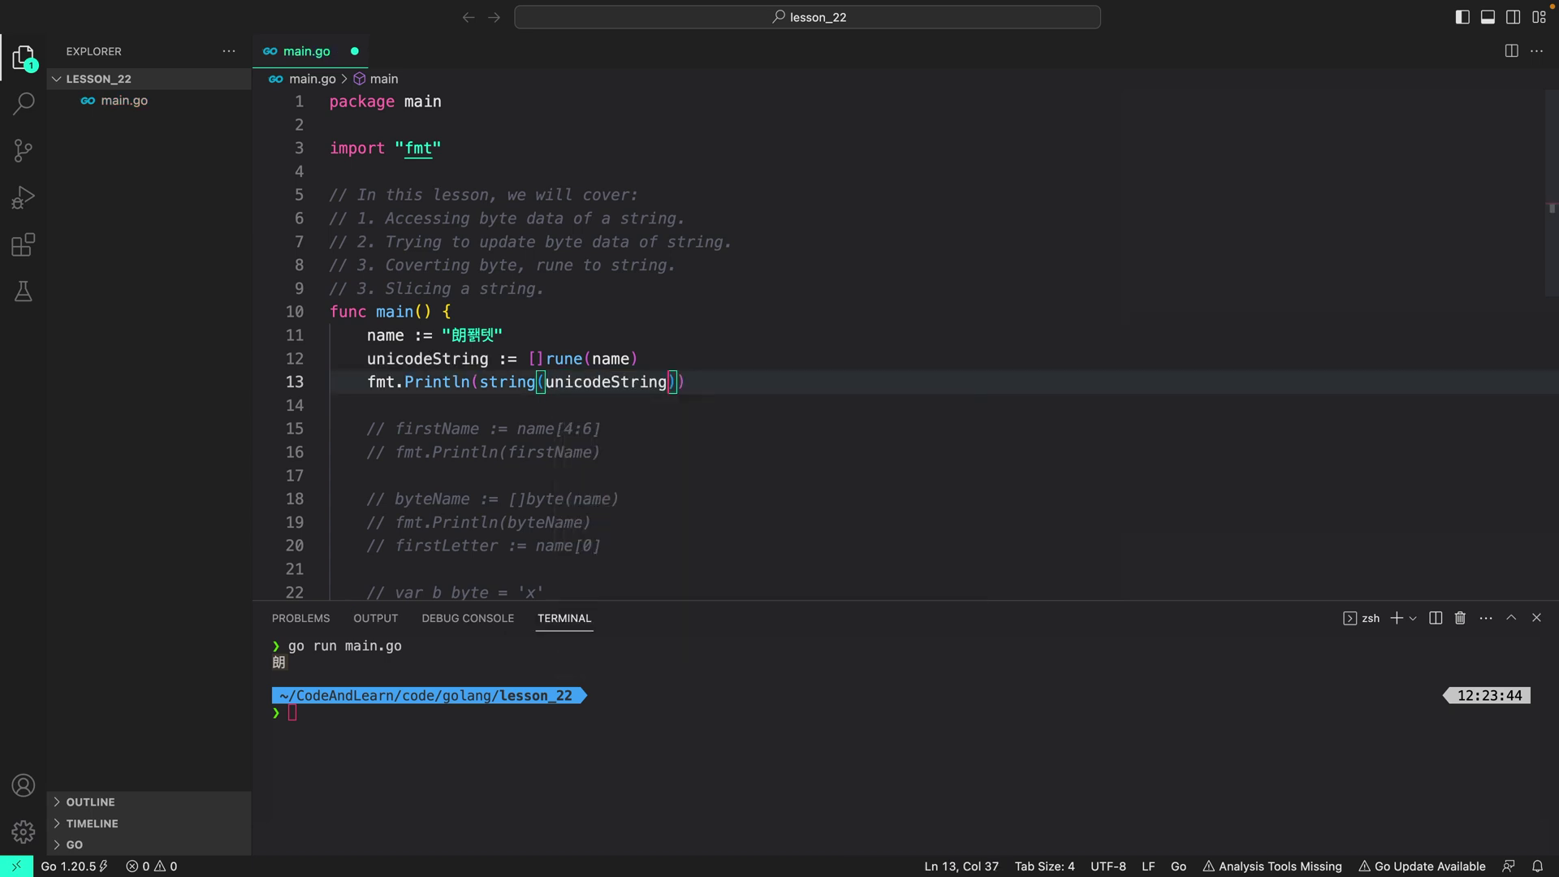
text([)
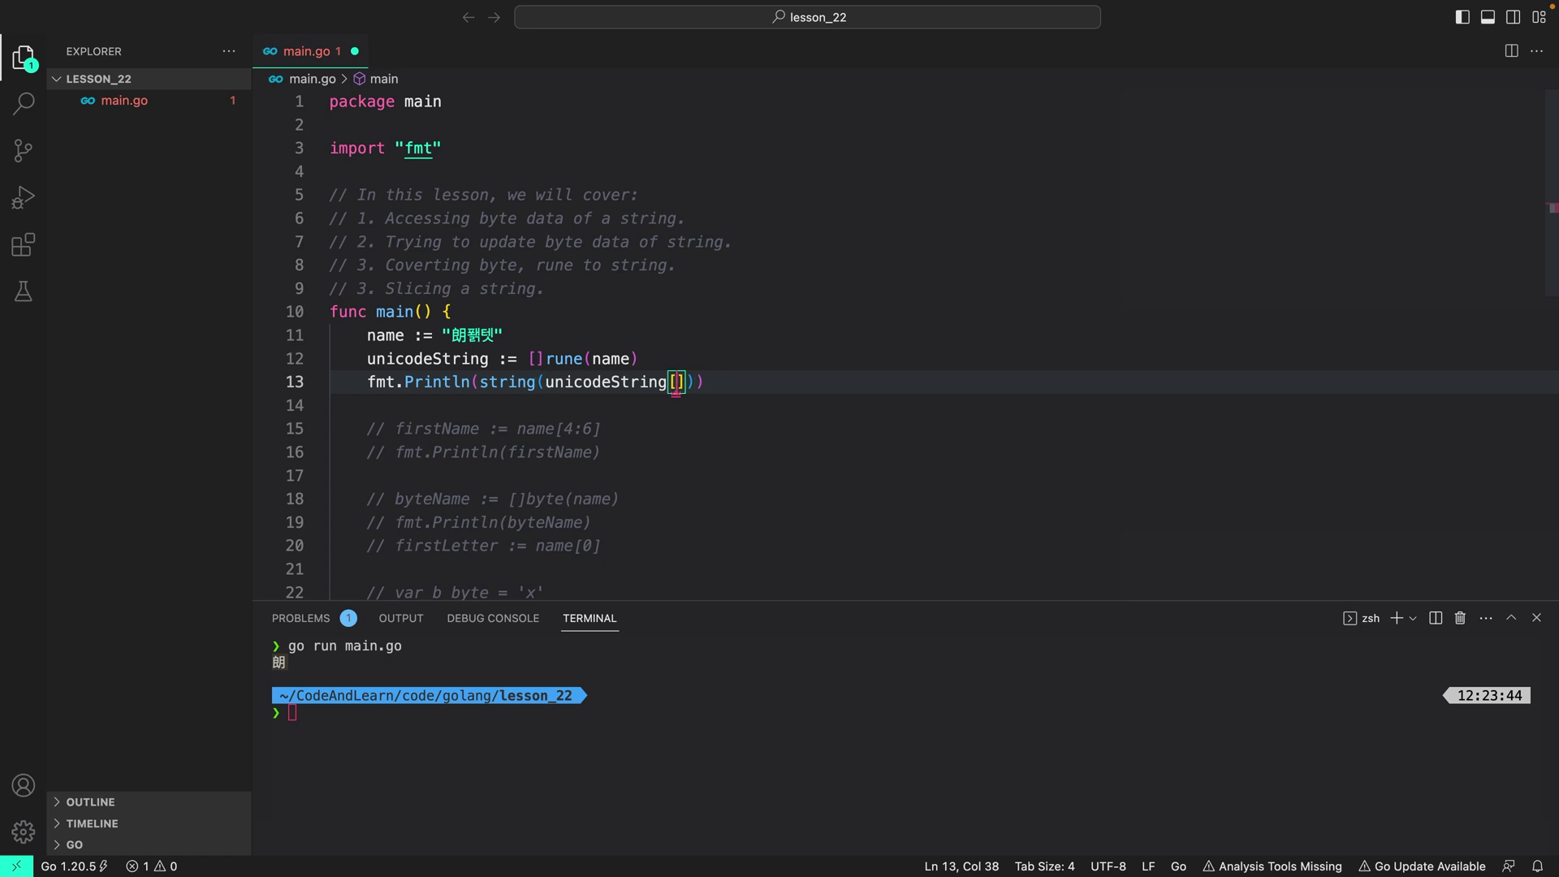
text(:2)
key(super+s)
- Clear the terminal and run go run main.go to show the first two characters
key(ctrl+grave)
text(clear)
key(Return)
text(go)
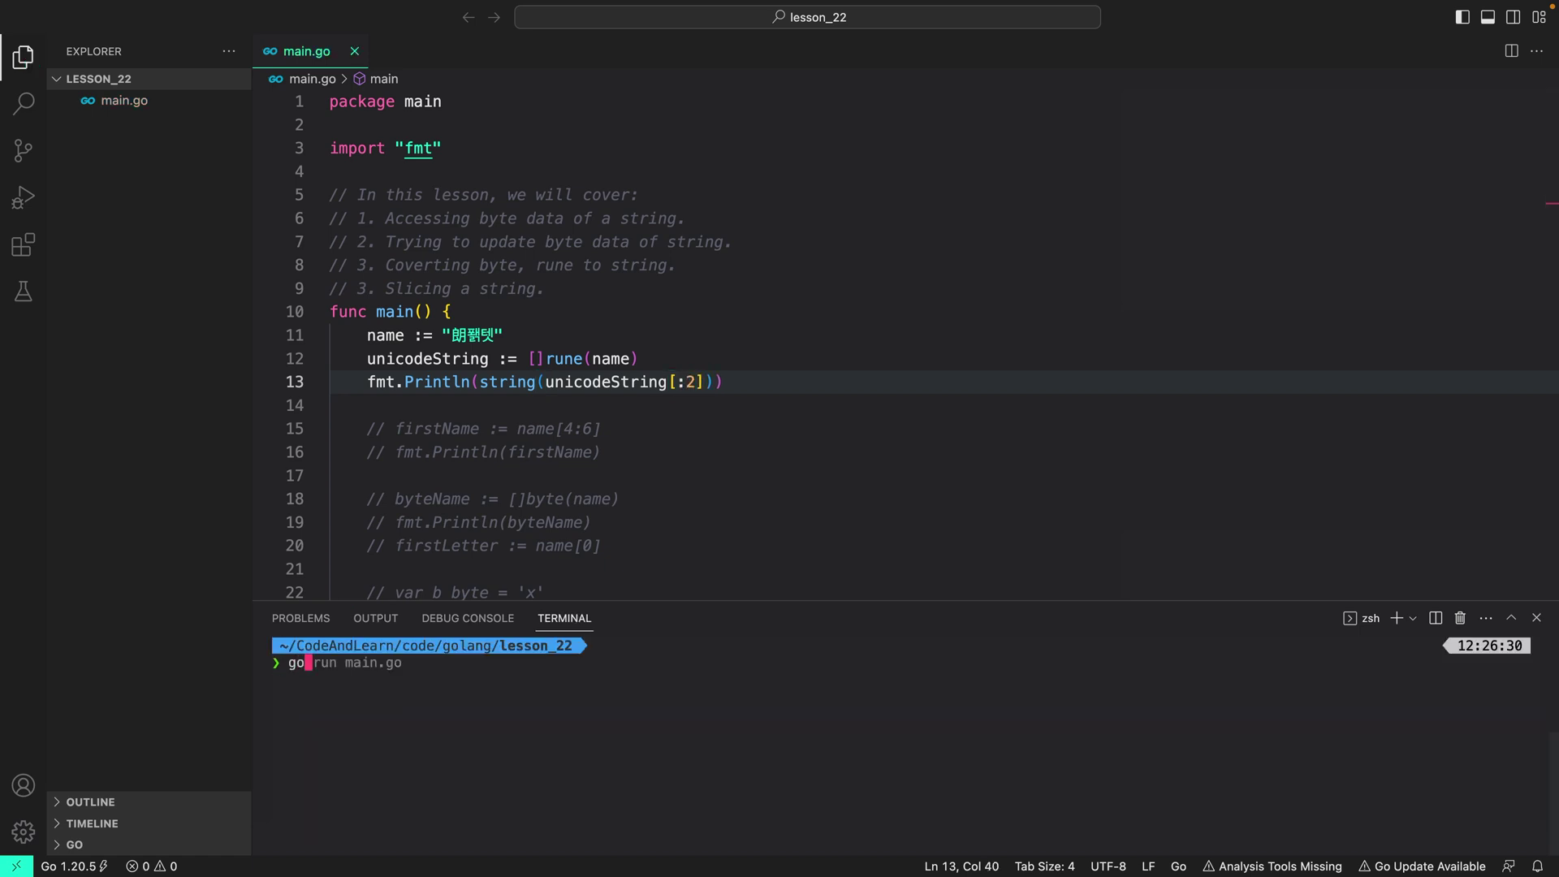
key(Right)
key(Return)
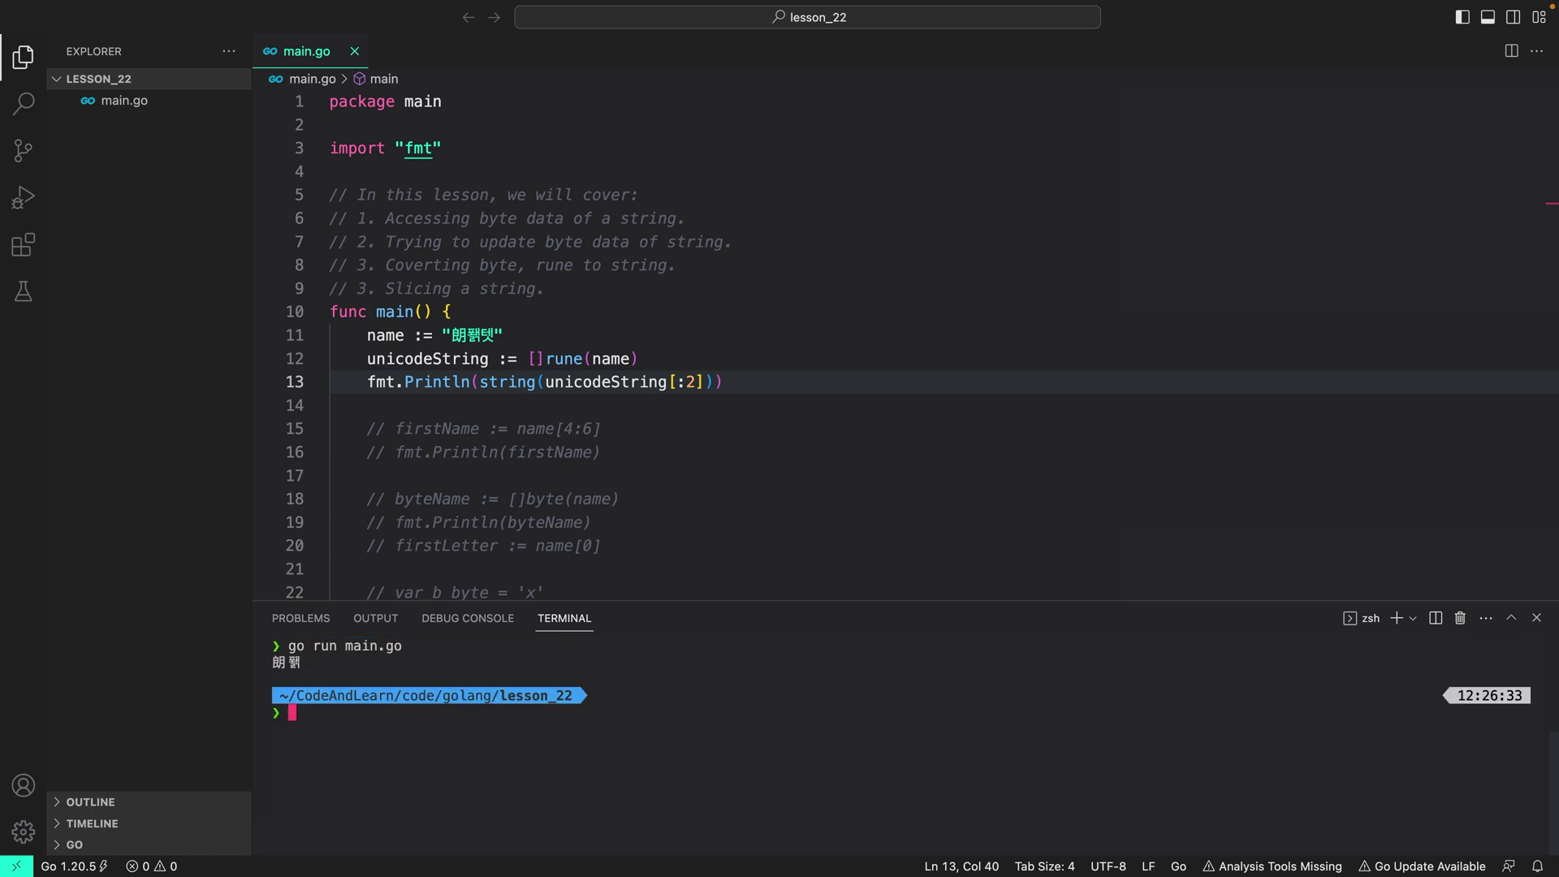